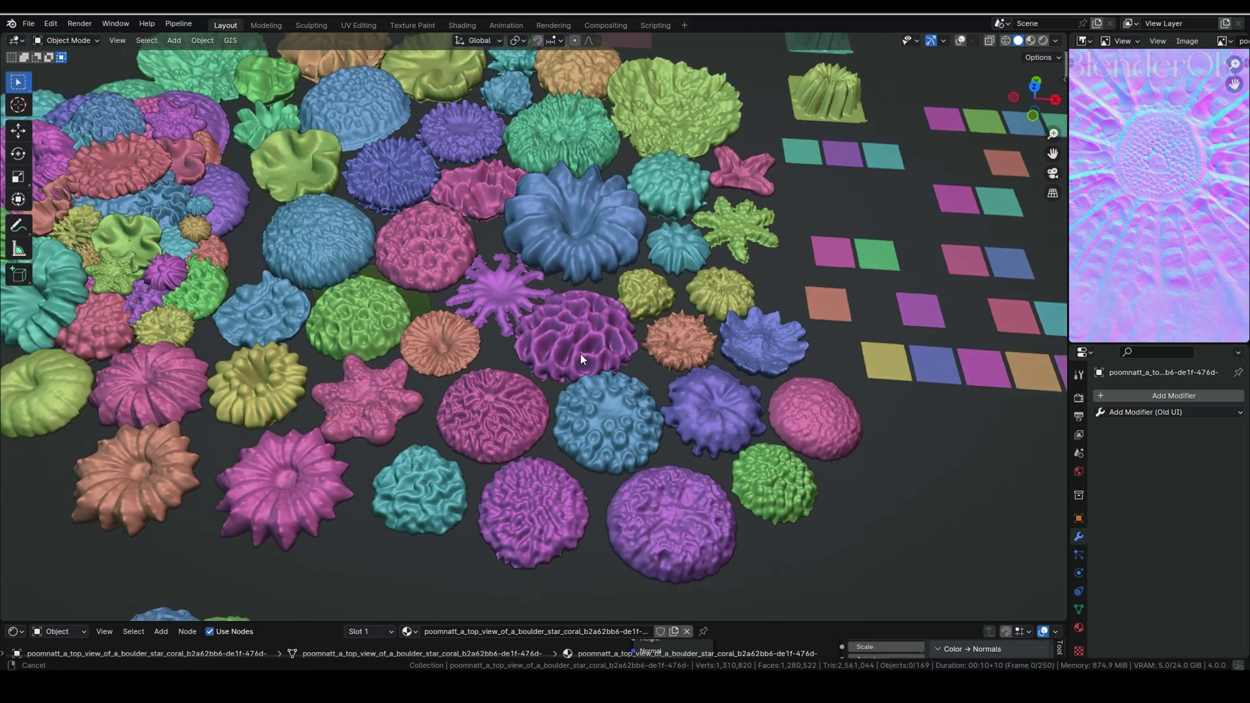
Step: Switch the viewport to Material Preview shading over the coral models and the rows of flat planes
middle_click_drag(417, 275, 540, 383, "shift")
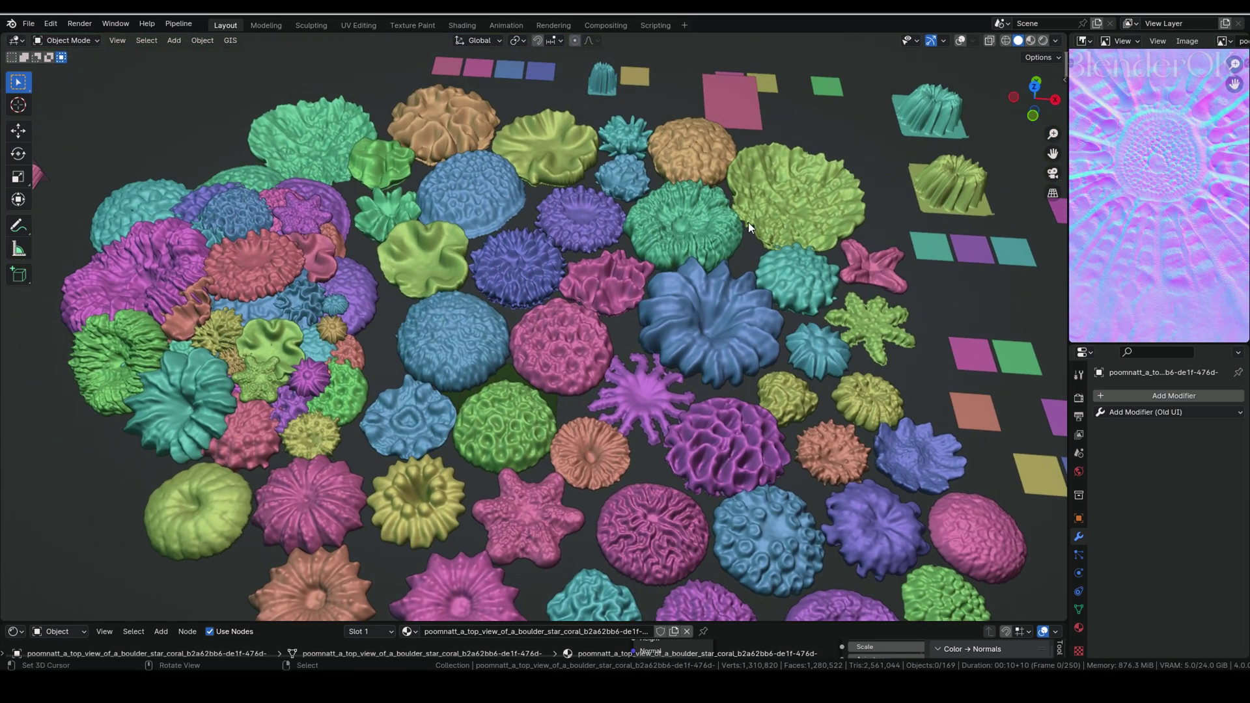
middle_click_drag(748, 227, 379, 145, "shift")
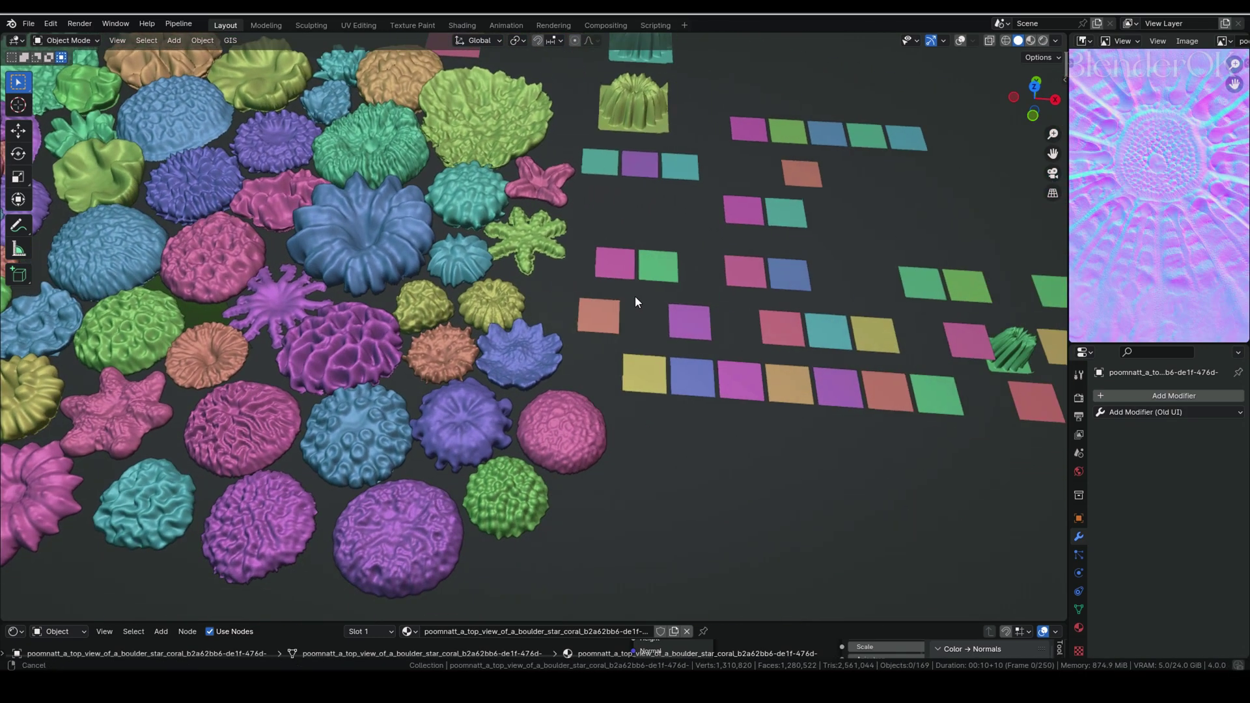
left_click(1034, 41)
scroll(865, 326, "up", 6)
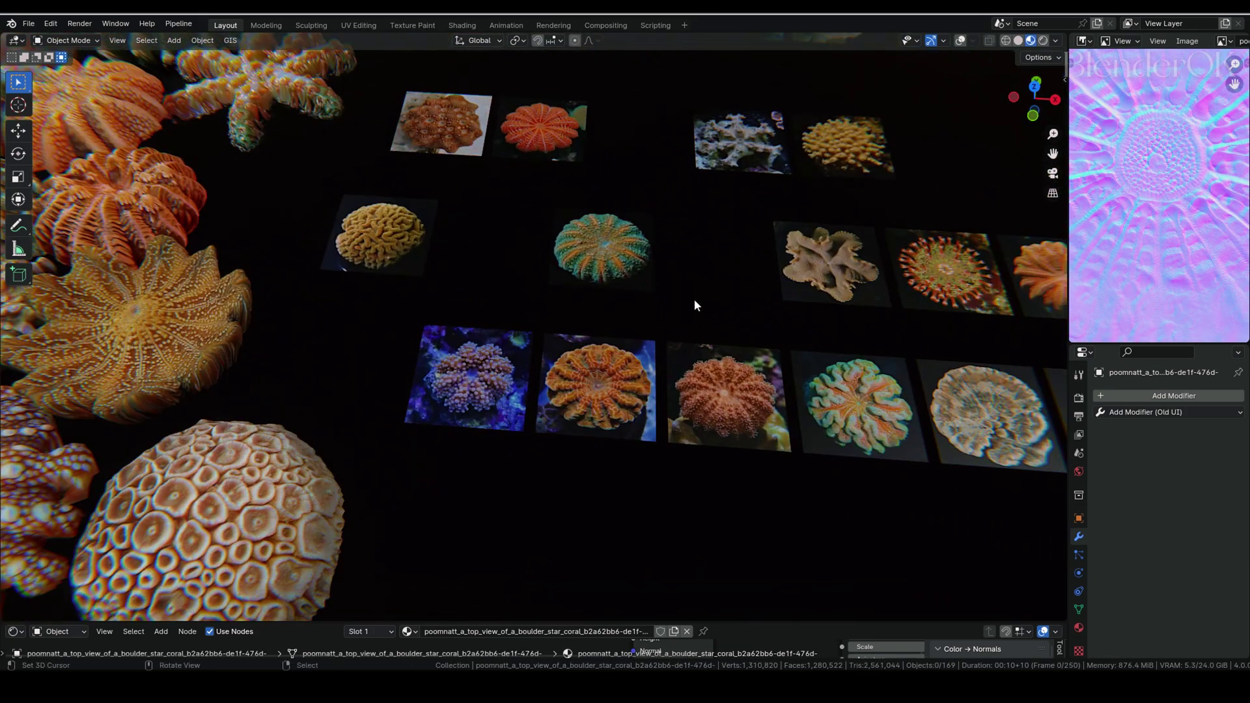
Step: Examine the flat coral image planes up close and compare them with the neighbouring displaced coral models
scroll(694, 306, "up", 5)
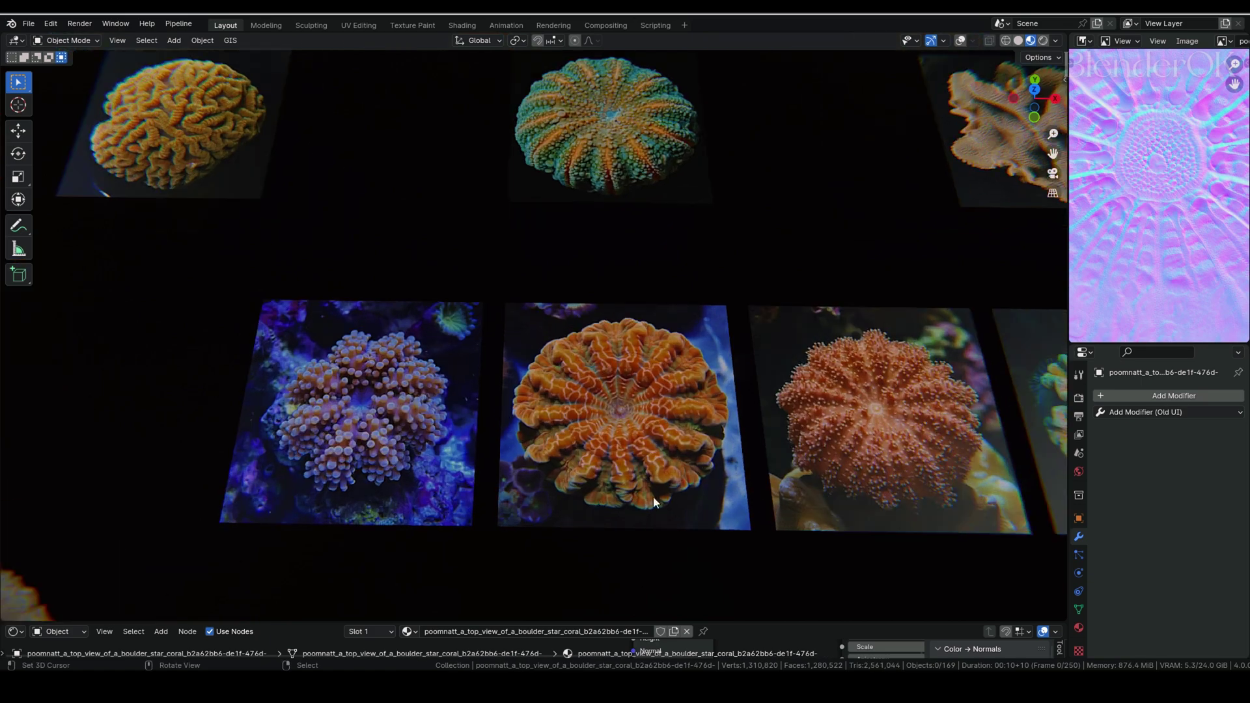
middle_click_drag(615, 507, 480, 521, "shift")
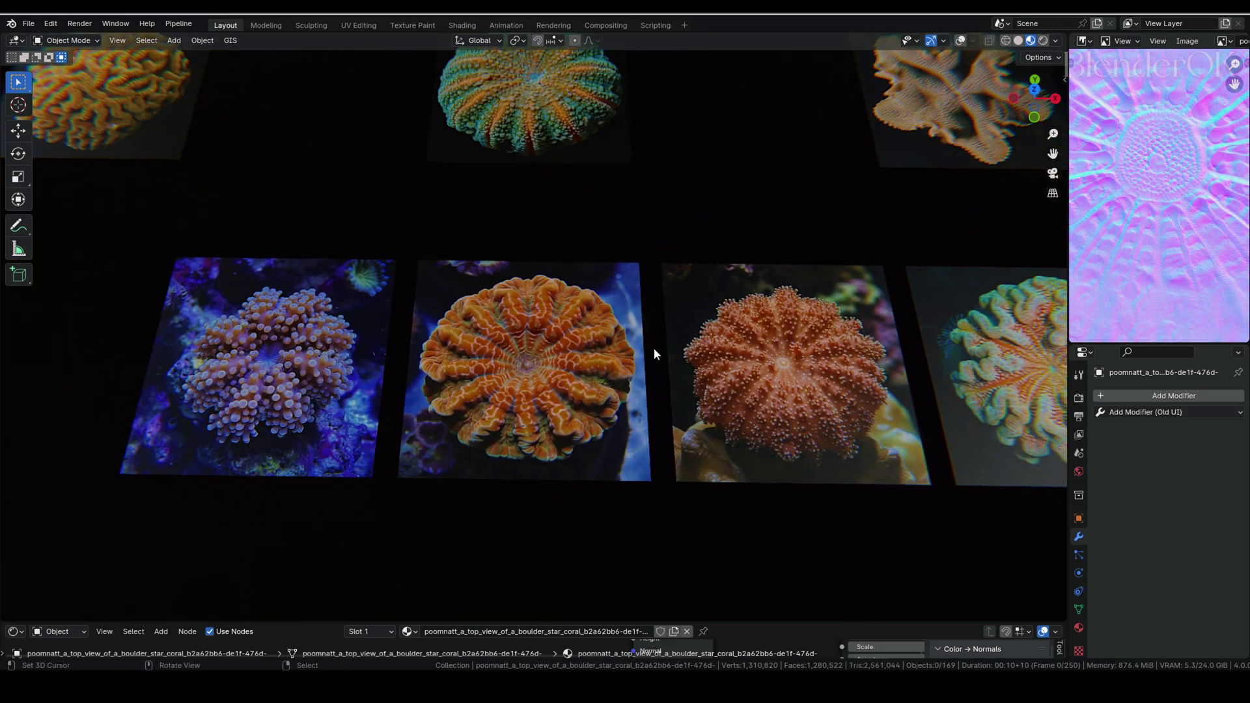
middle_click_drag(873, 365, 757, 371, "shift")
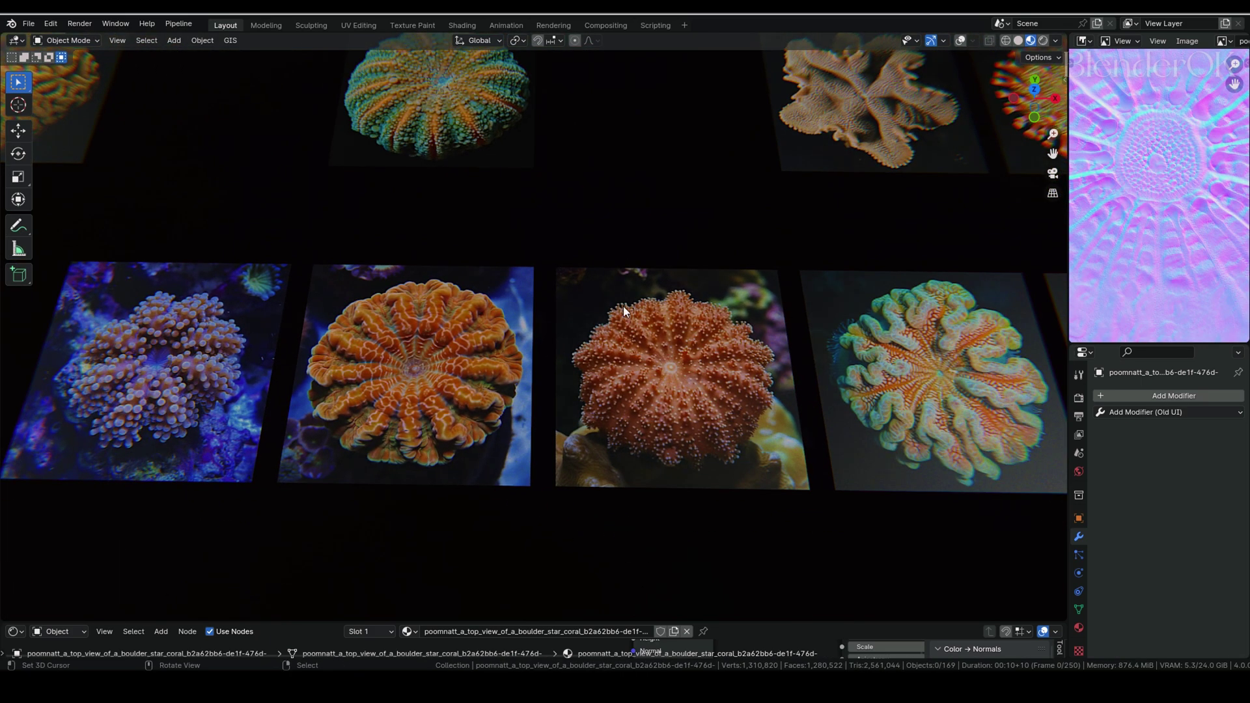
scroll(689, 419, "down", 3)
middle_click_drag(484, 386, 711, 377, "shift")
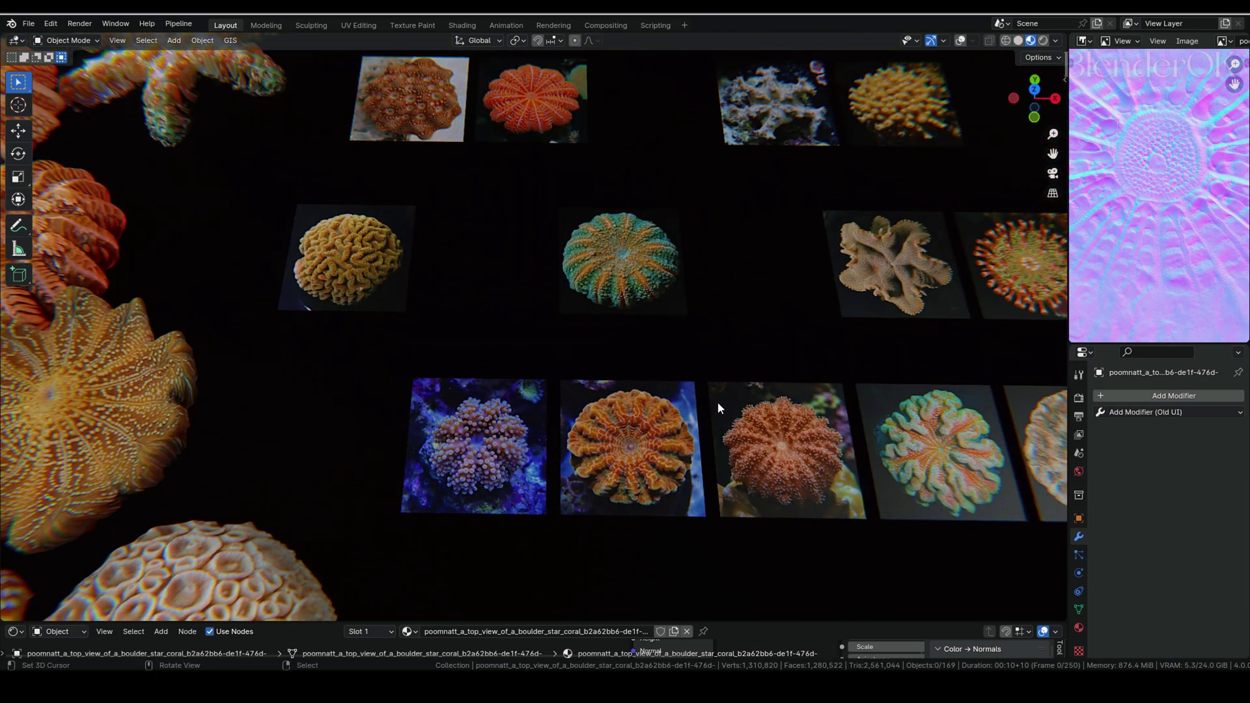
scroll(550, 417, "down", 6)
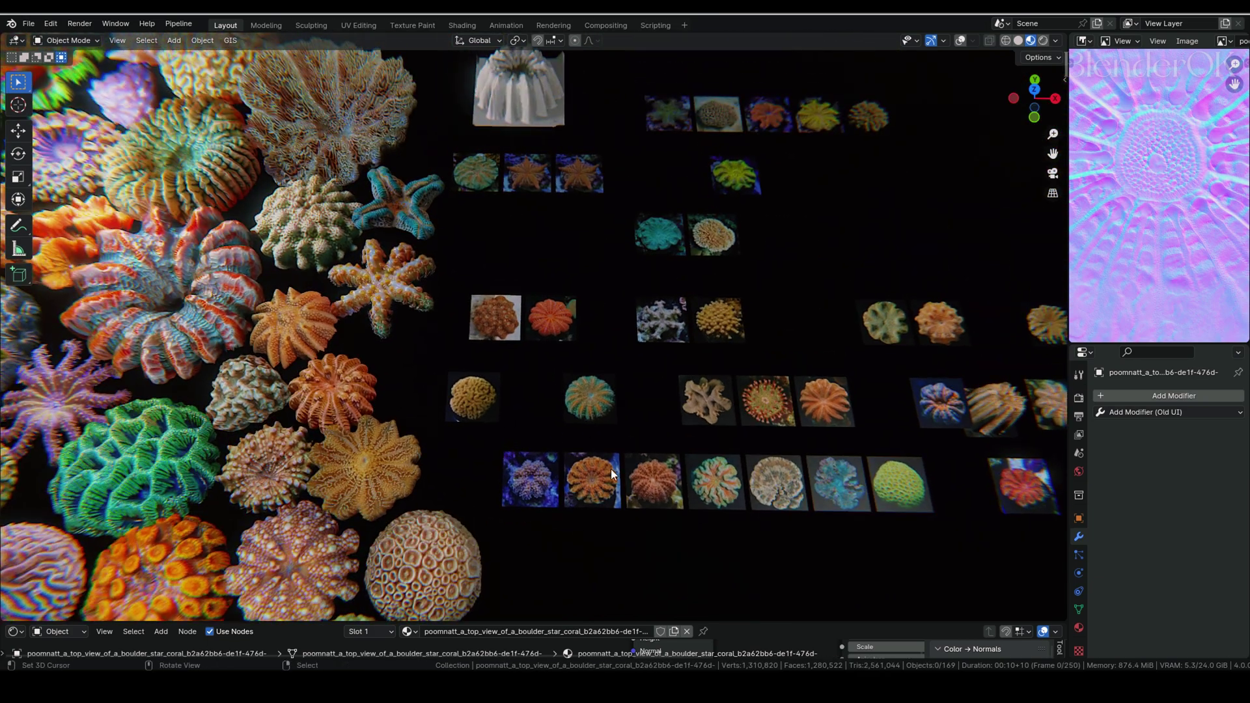
scroll(553, 501, "up", 2)
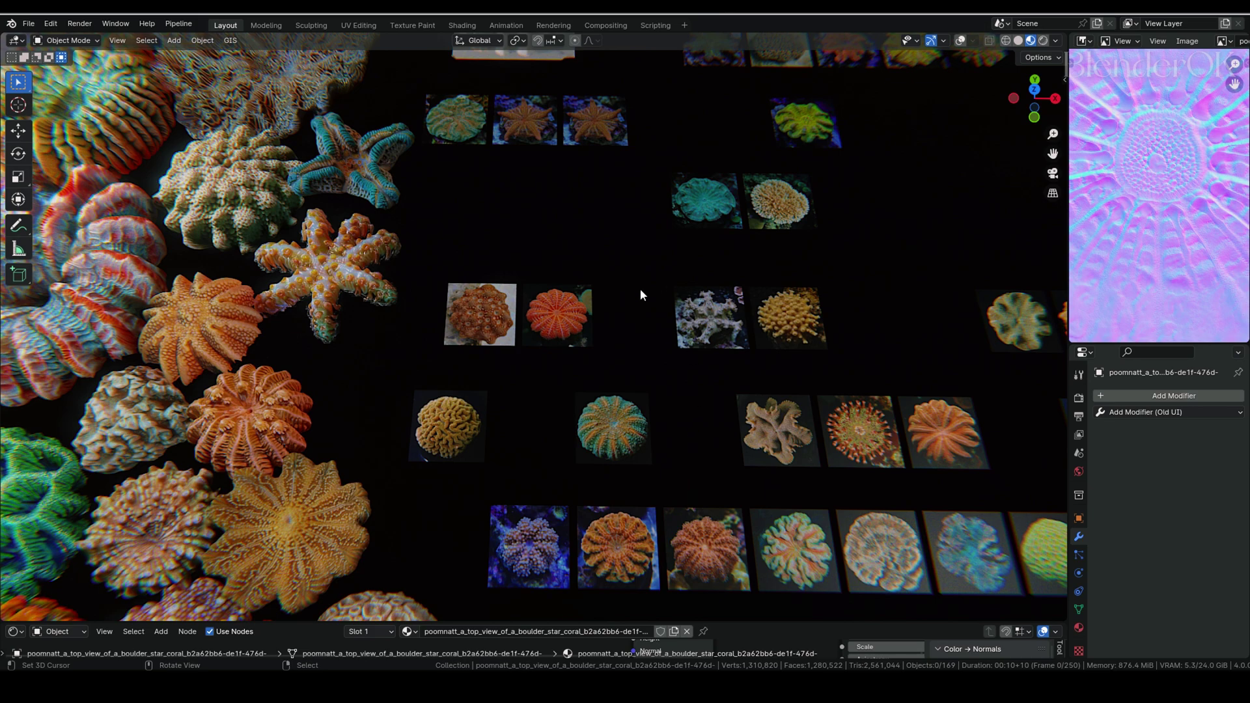
scroll(641, 294, "up", 4)
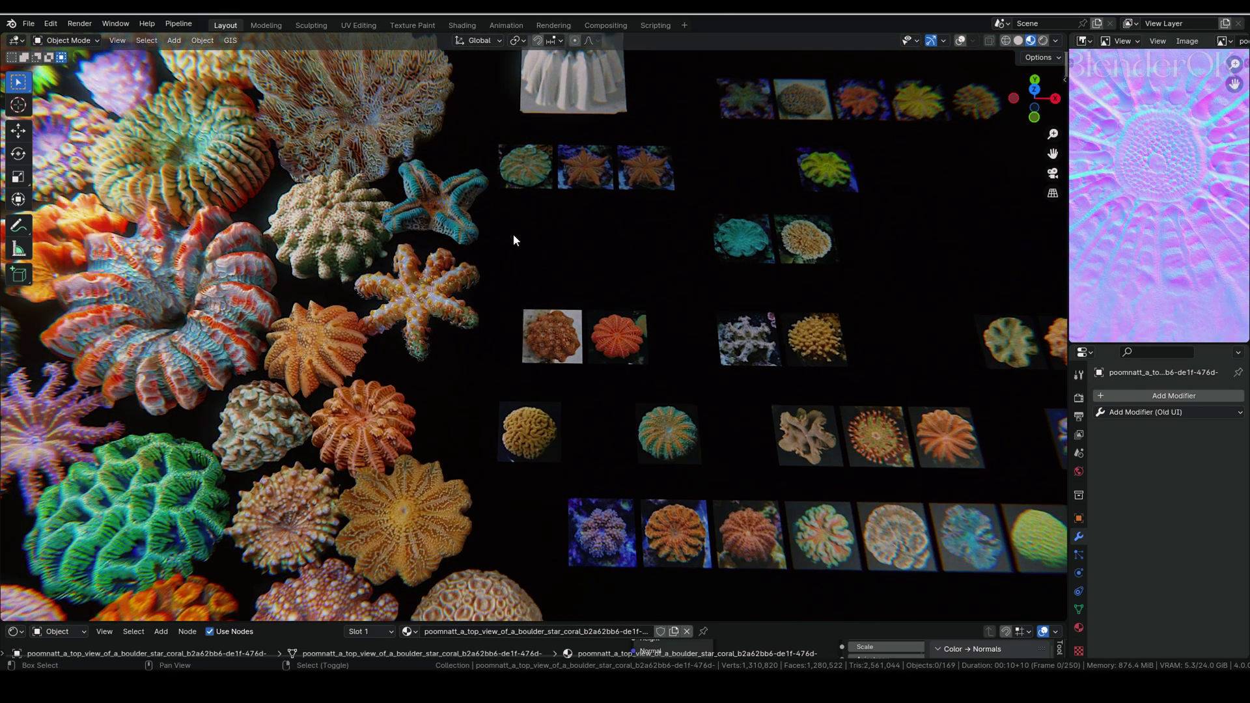
Step: Examine the two grey fluted ring-shaped planes behind the starfish images from several angles
mouse_move(549, 258)
middle_mouse_down("shift")
mouse_move(655, 285)
mouse_move(683, 338)
middle_mouse_up("shift")
middle_click_drag(653, 239, 470, 428, "shift")
scroll(587, 384, "up", 3)
mouse_move(698, 329)
middle_mouse_down("shift")
mouse_move(674, 453)
mouse_move(636, 408)
mouse_move(648, 404)
mouse_move(647, 435)
mouse_move(549, 388)
middle_mouse_up("shift")
scroll(525, 437, "up", 2)
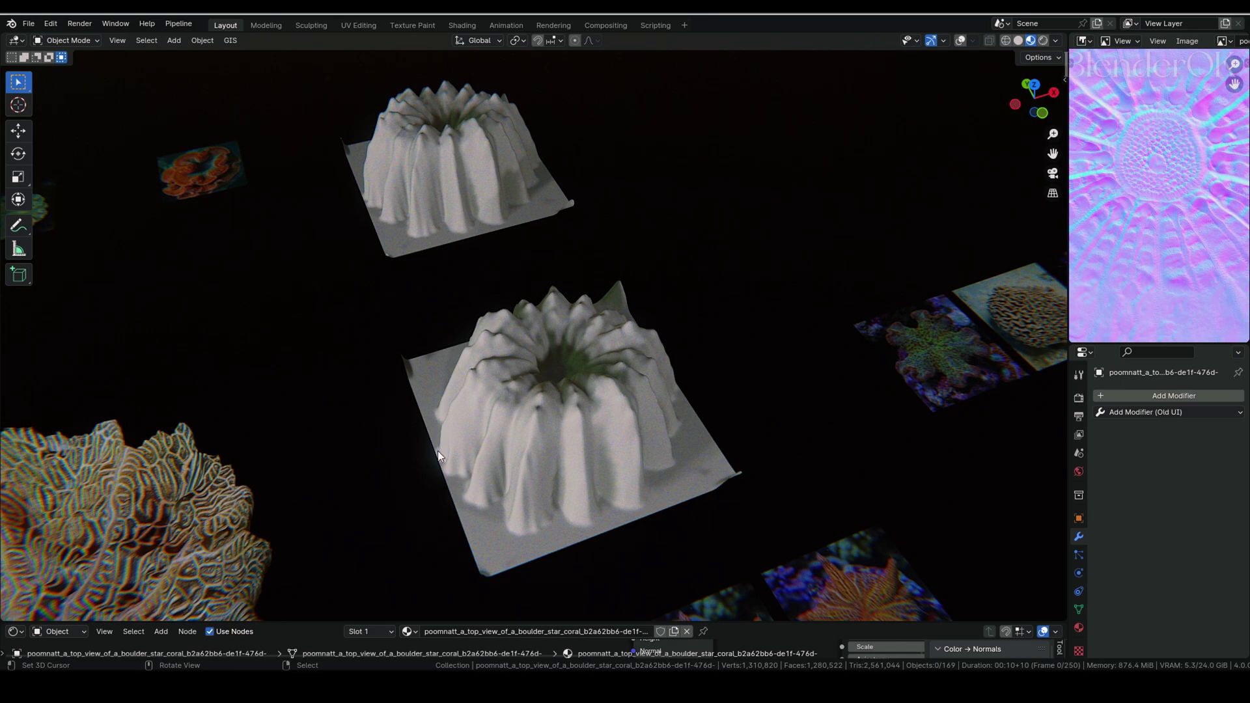
middle_click_drag(687, 376, 600, 405)
scroll(600, 405, "down", 3)
middle_click_drag(359, 439, 524, 319, "shift")
scroll(524, 319, "up", 1)
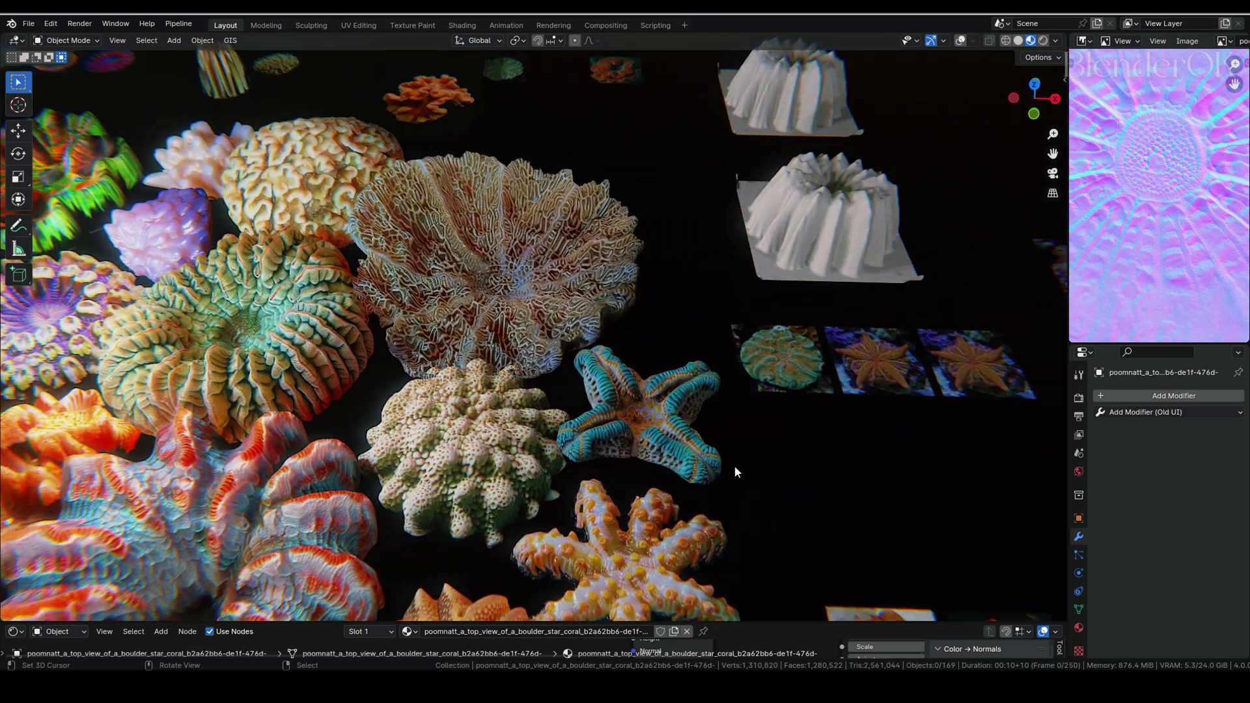
scroll(734, 466, "down", 2)
middle_click_drag(854, 282, 502, 444, "shift")
scroll(616, 365, "up", 5)
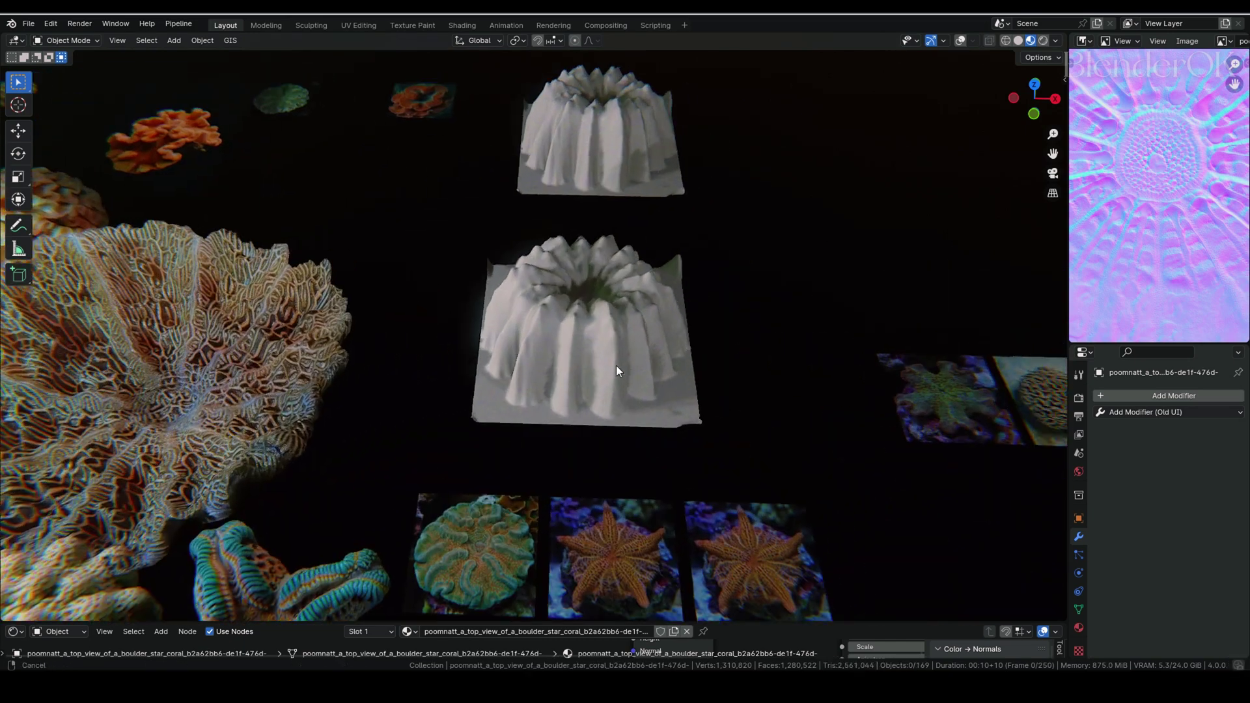
Step: With viewport overlays shown, select the nearer grey fluted plane and enlarge the properties editor around its modifier stack
left_click(960, 41)
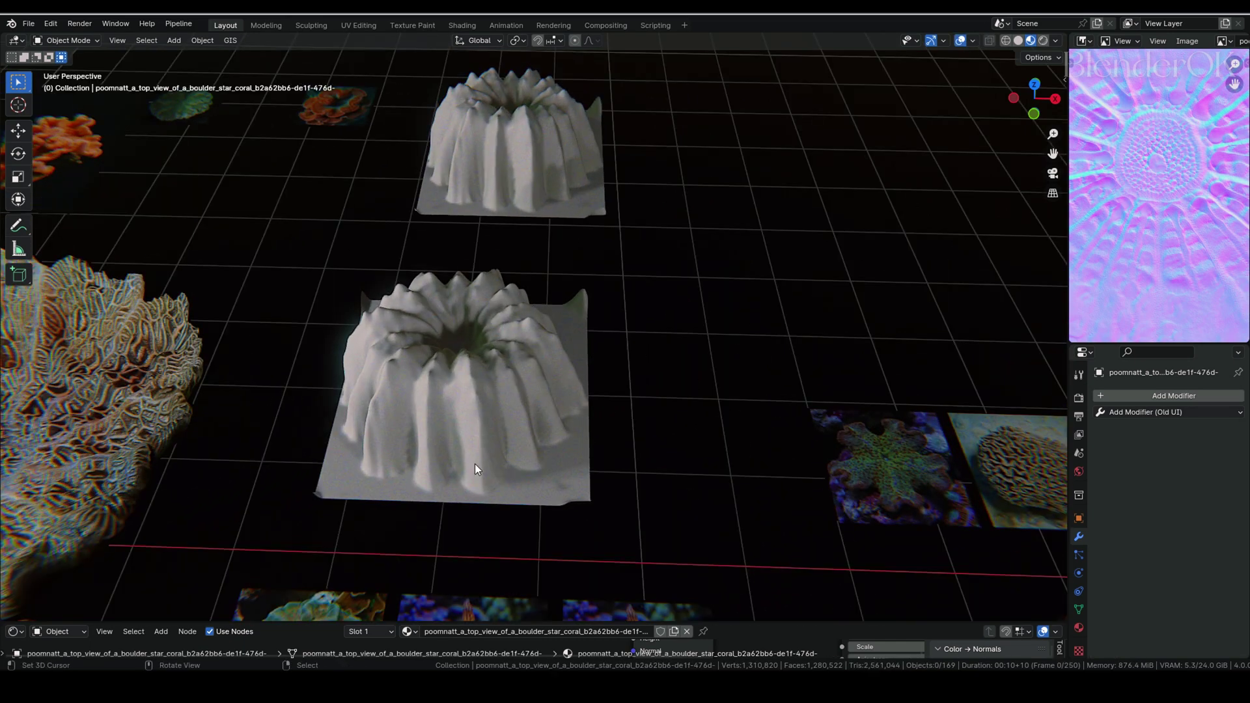
left_click(423, 450)
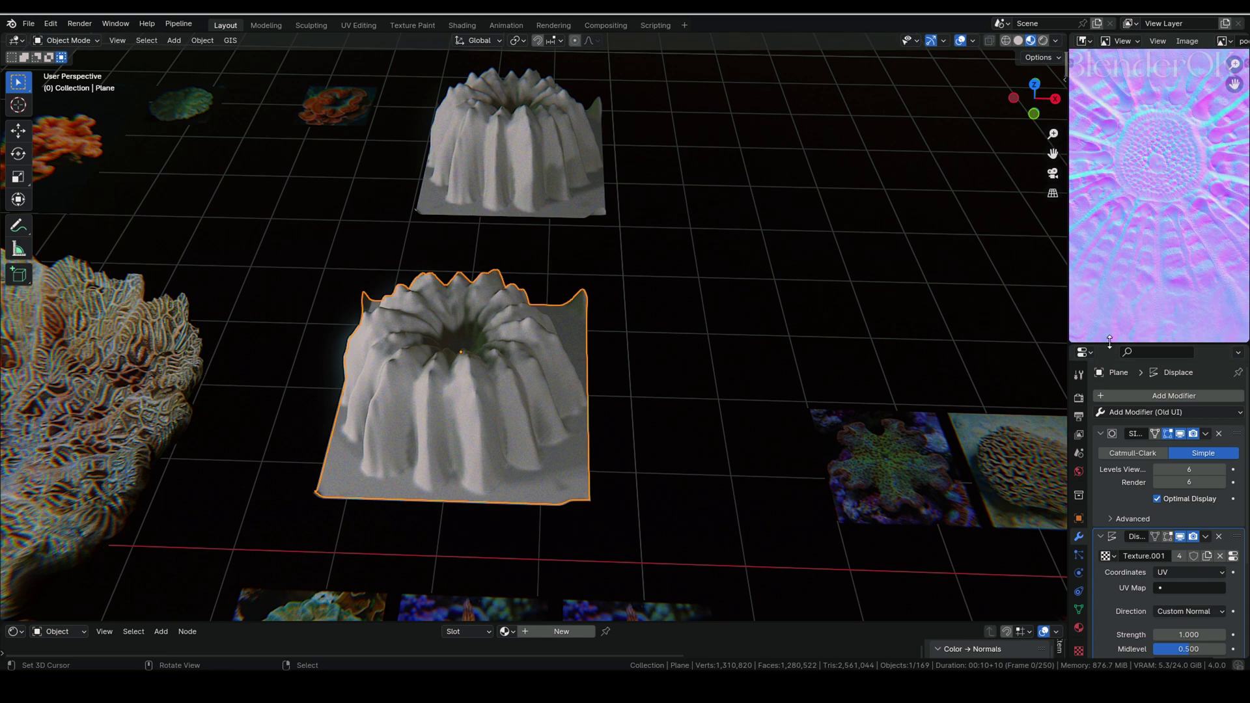
left_click_drag(1110, 344, 1110, 122)
left_click_drag(1069, 260, 847, 254)
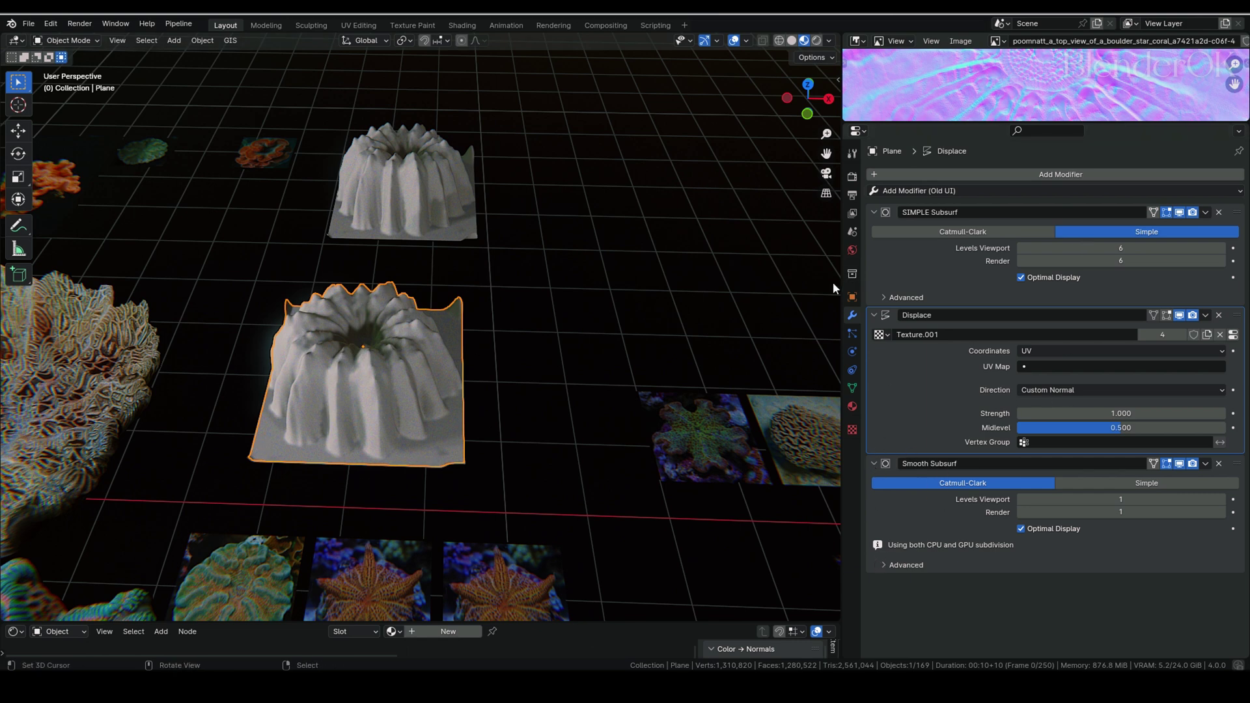
left_click_drag(842, 287, 680, 277)
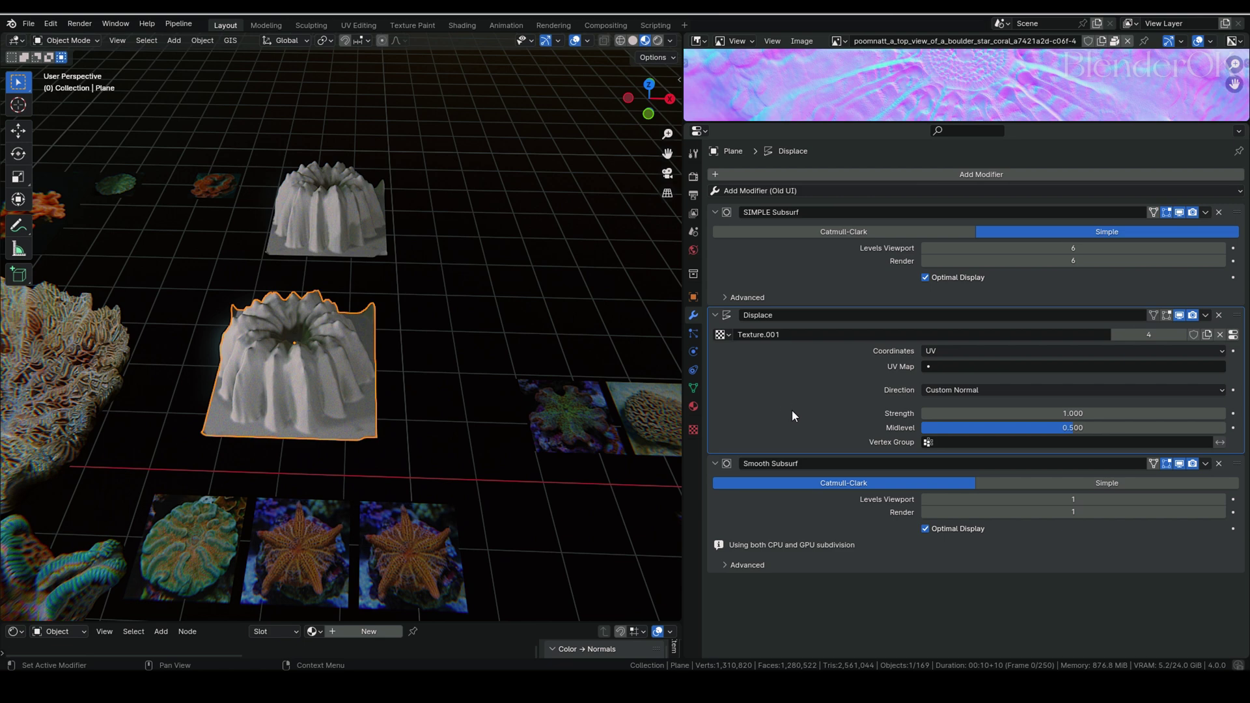
Step: Try a Displace strength of 0.100, reset it to 1.000, and switch the SIMPLE Subsurf's viewport display off and on
mouse_move(1017, 414)
left_mouse_down()
mouse_move(926, 414)
mouse_move(1059, 413)
mouse_move(1020, 413)
left_mouse_up()
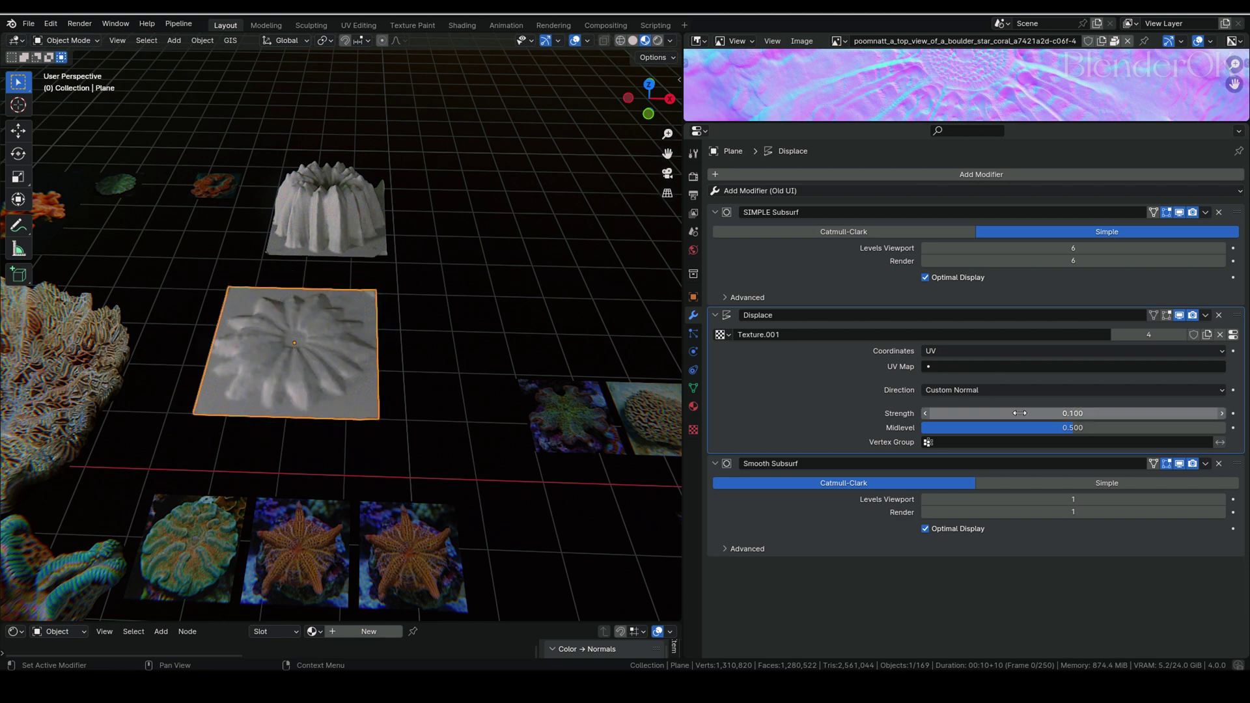
key("BackSpace")
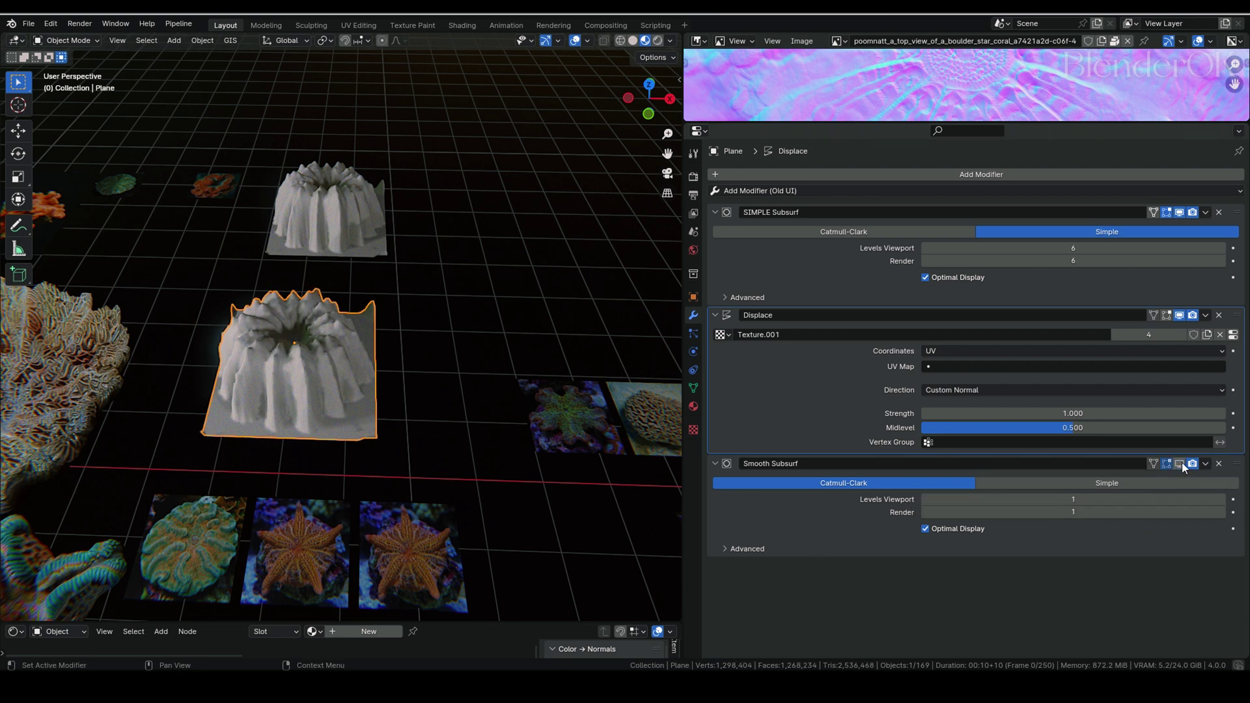
left_click(1181, 213)
left_click(1181, 212)
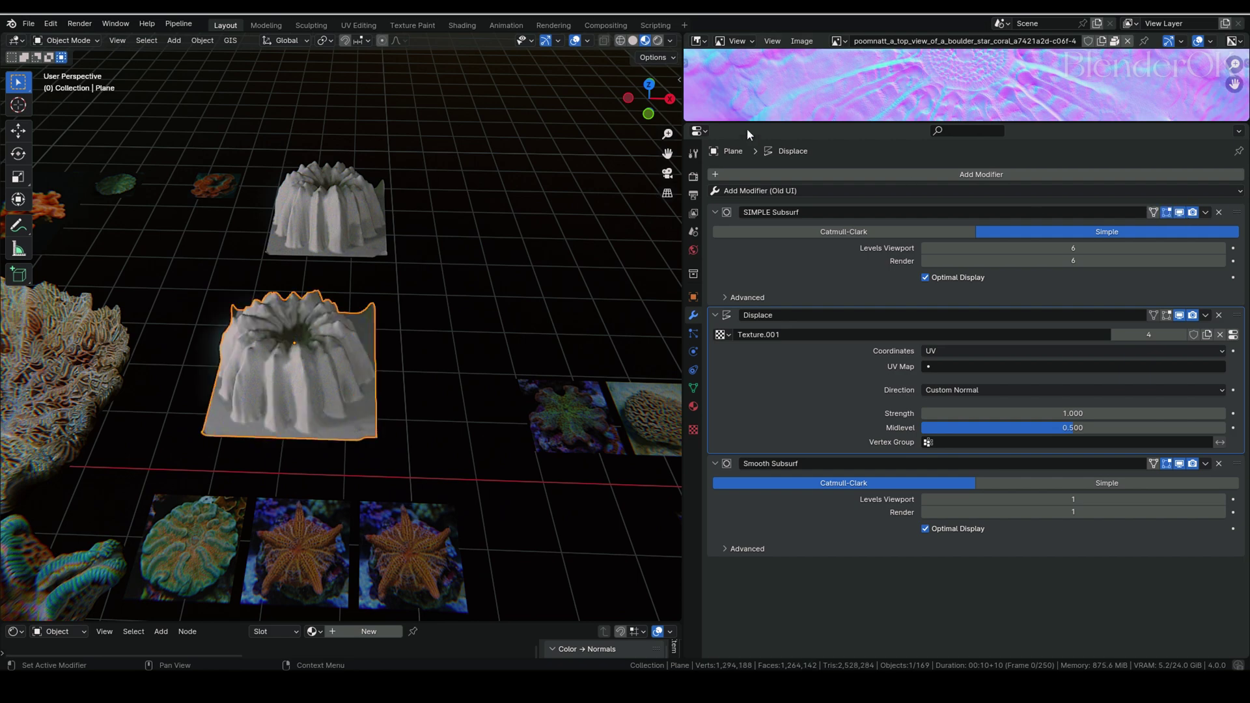
Step: Turn on the wireframe overlay to inspect the mesh density of the grey fluted plane
left_click(588, 40)
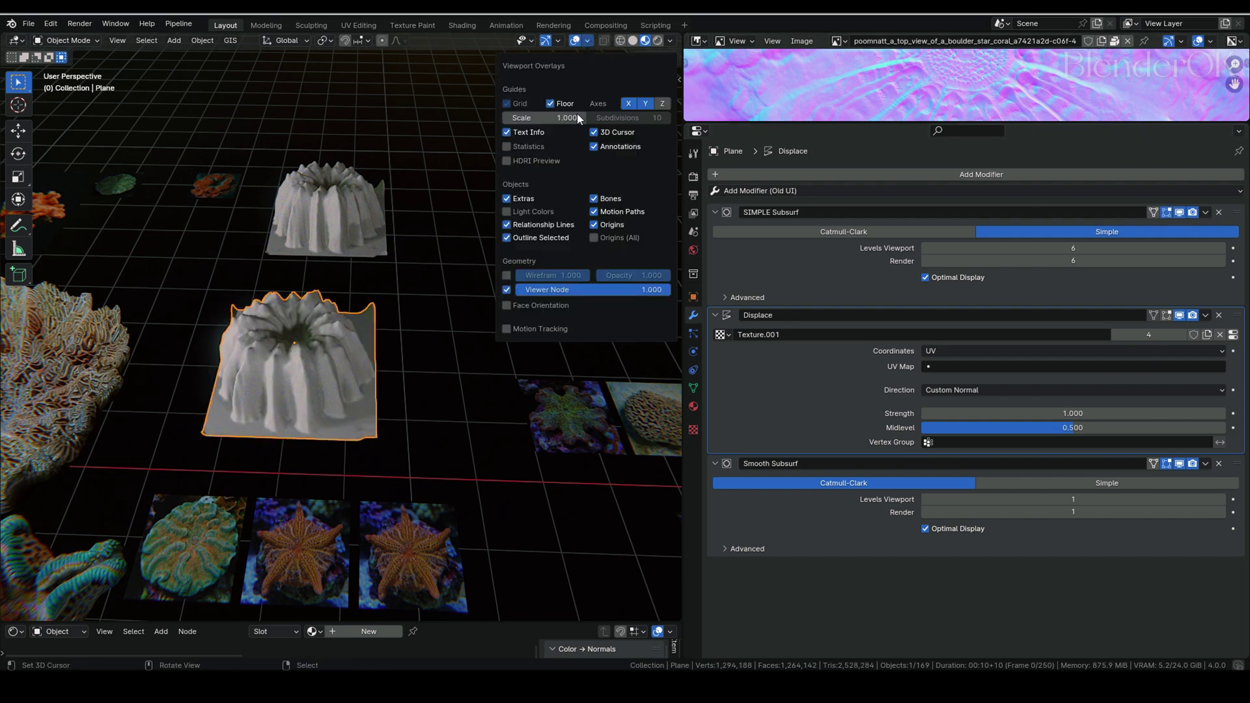
left_click(508, 276)
scroll(375, 363, "up", 4)
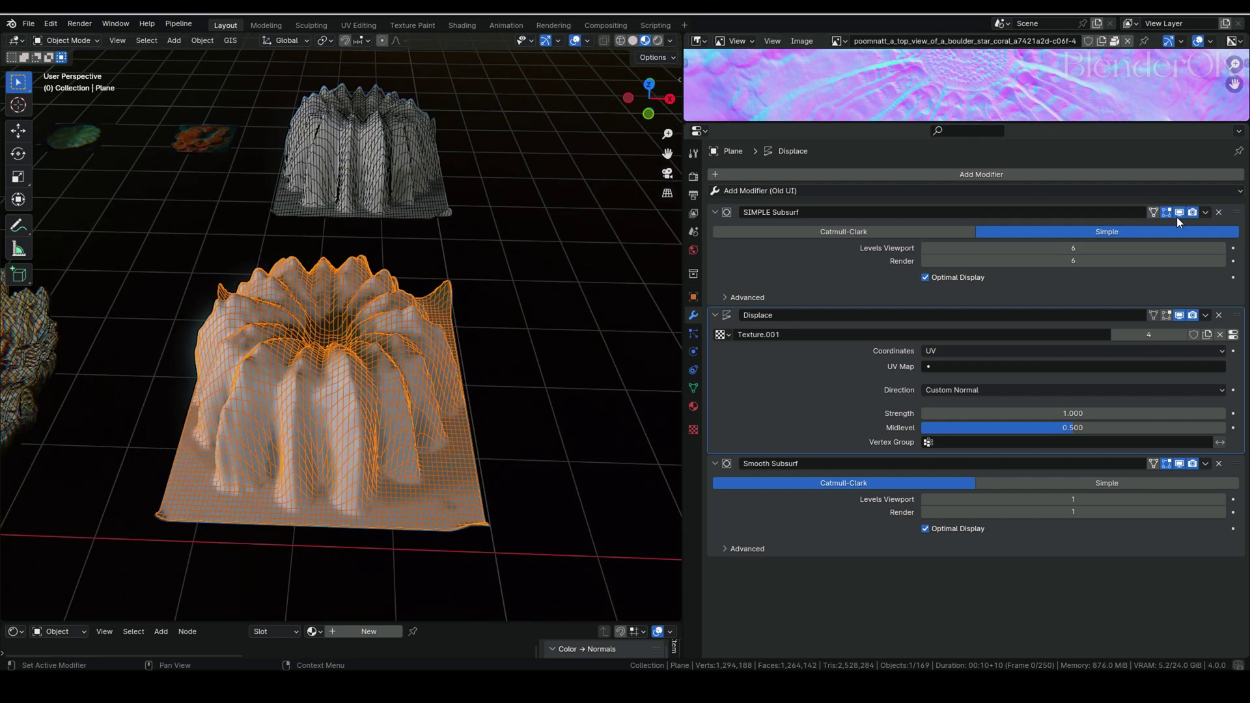
Step: Disable the viewport display of the plane's SIMPLE Subsurf, Displace and Smooth Subsurf modifiers
left_click(1180, 212)
left_click(1180, 315)
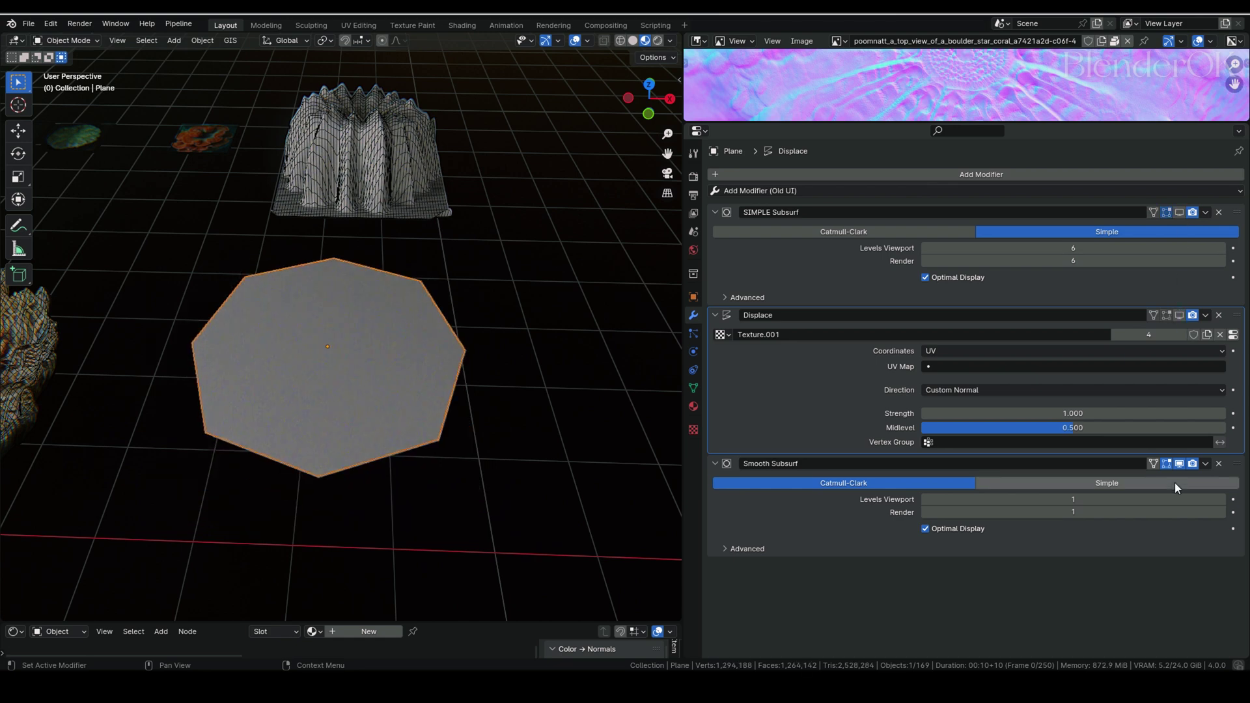
left_click(1180, 464)
scroll(82, 369, "down", 2)
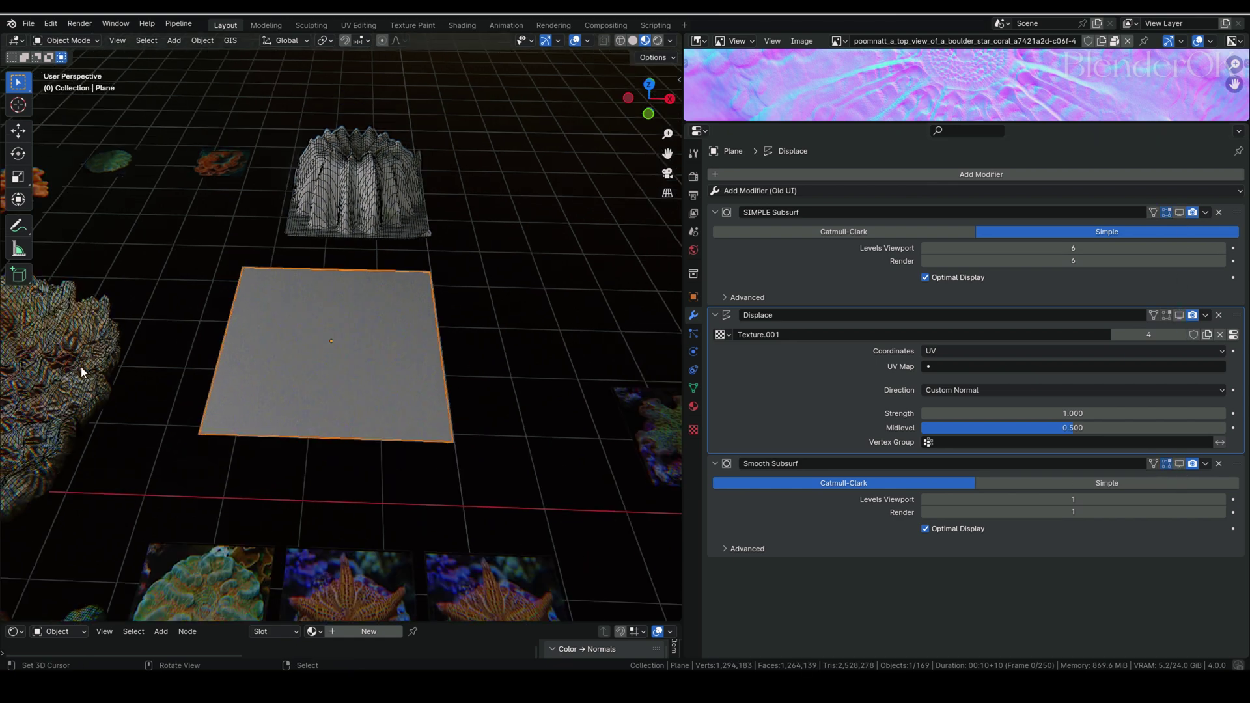
Step: Re-enable the viewport display of the SIMPLE Subsurf, Displace and Smooth Subsurf modifiers one after another
left_click(1179, 215)
left_click(588, 40)
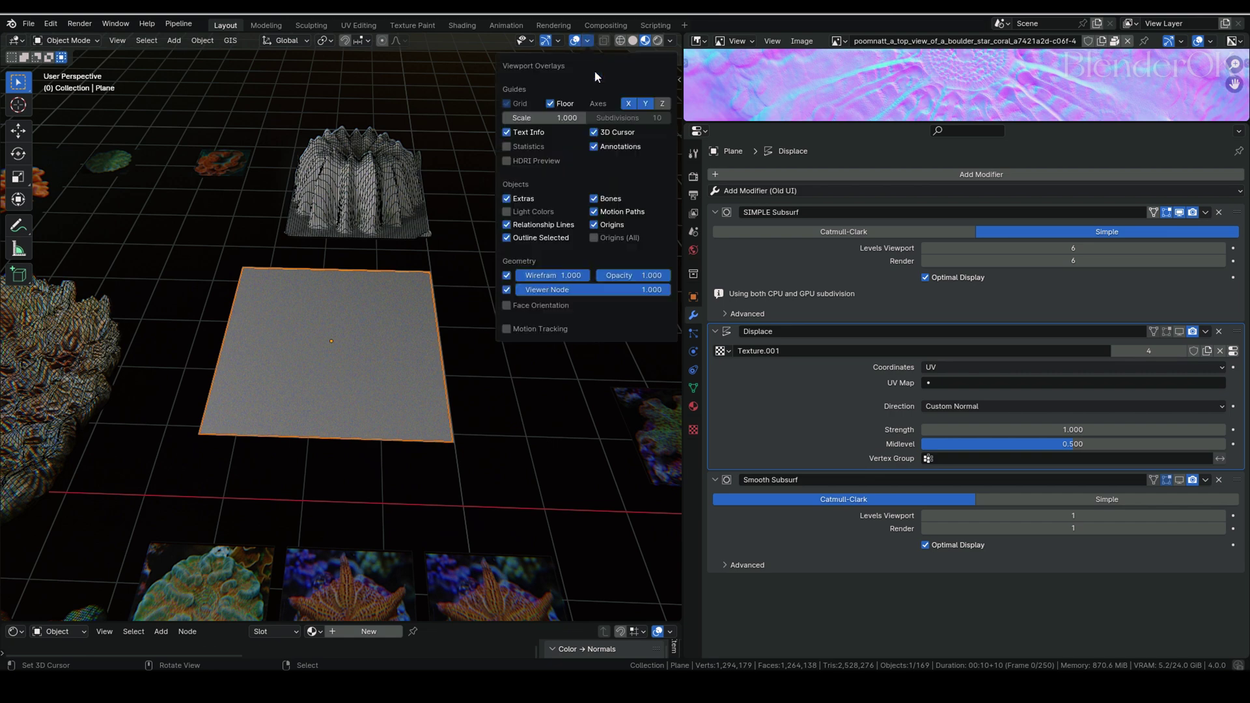
left_click(1156, 215)
left_click(1157, 215)
scroll(407, 268, "up", 3)
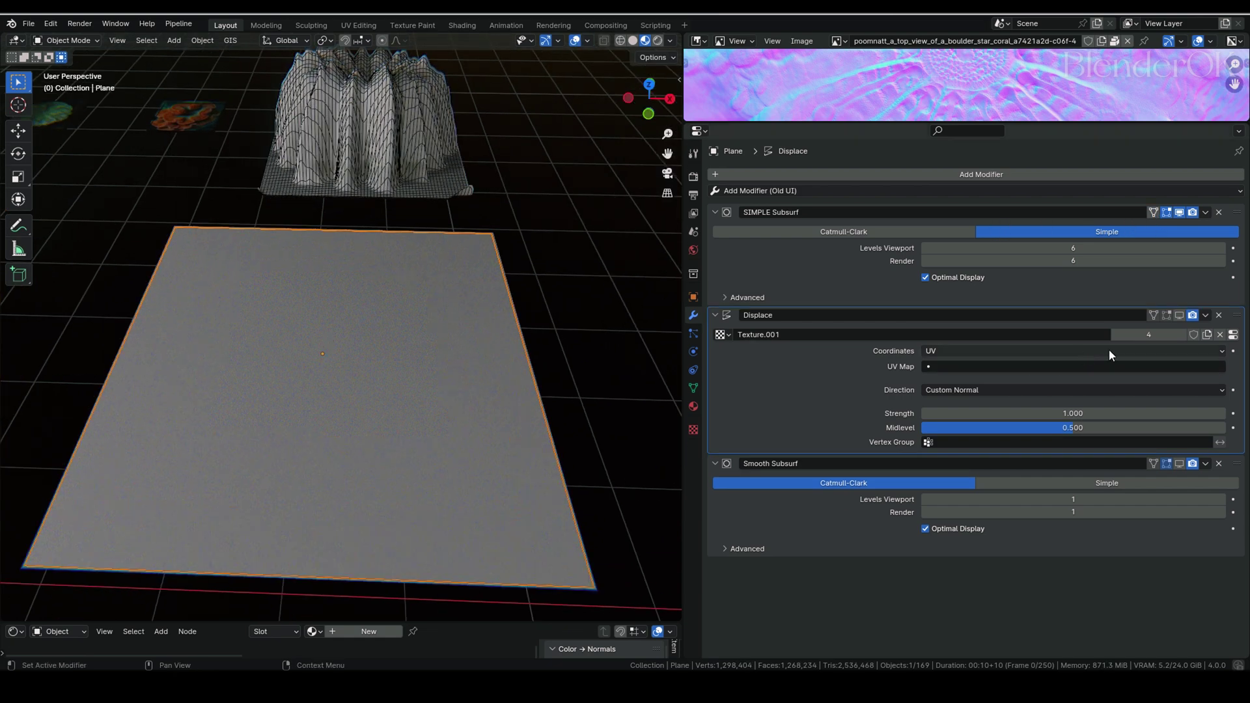
left_click(1180, 315)
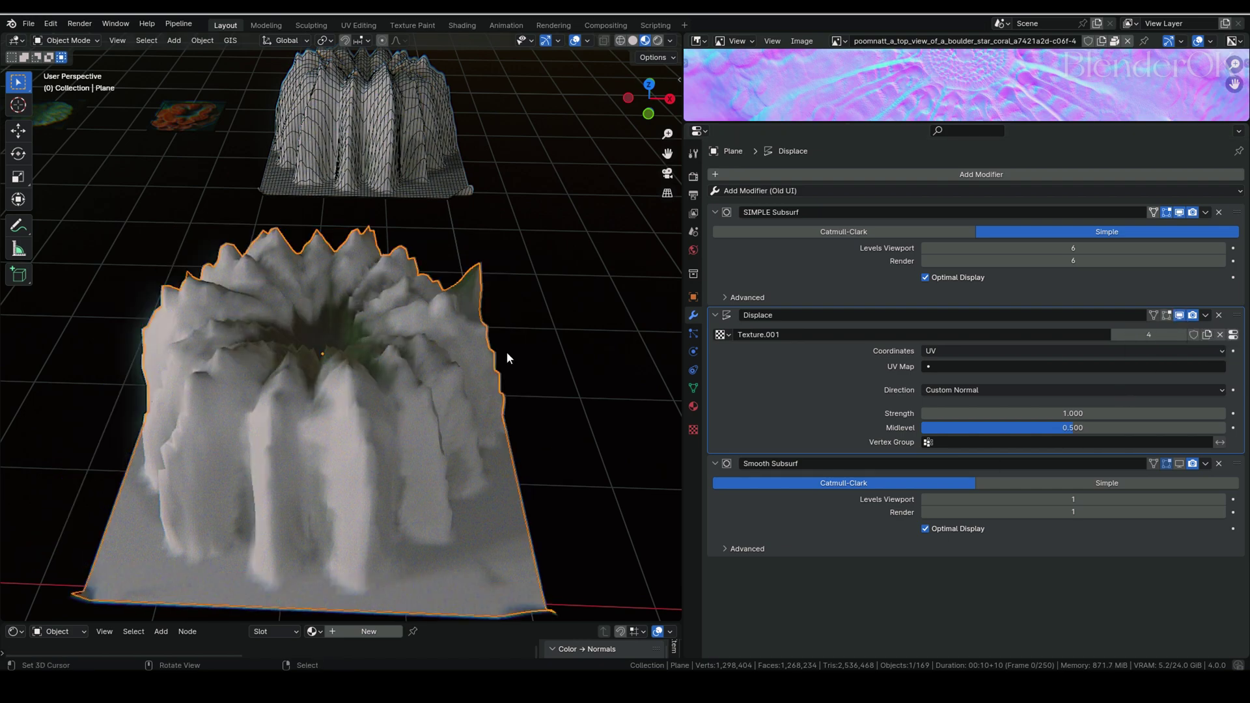
left_click(1181, 463)
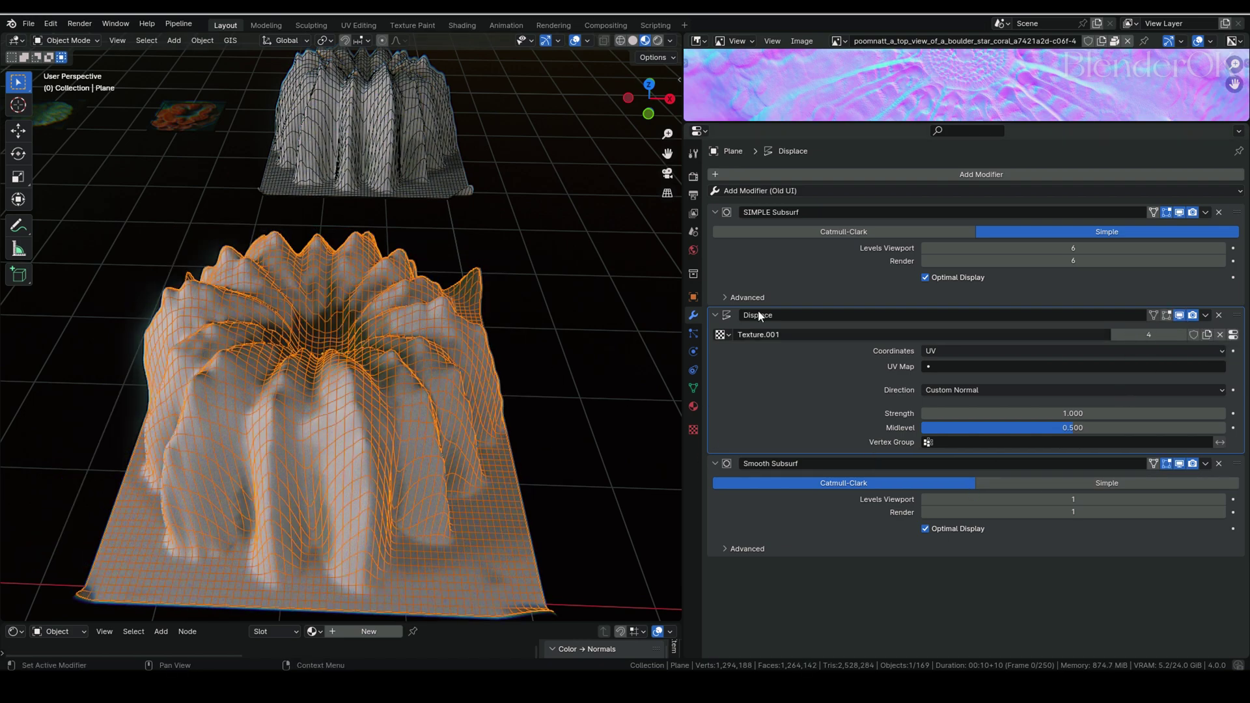
Step: Turn off the wireframe overlay and deselect the grey fluted plane
left_click(588, 40)
left_click(508, 275)
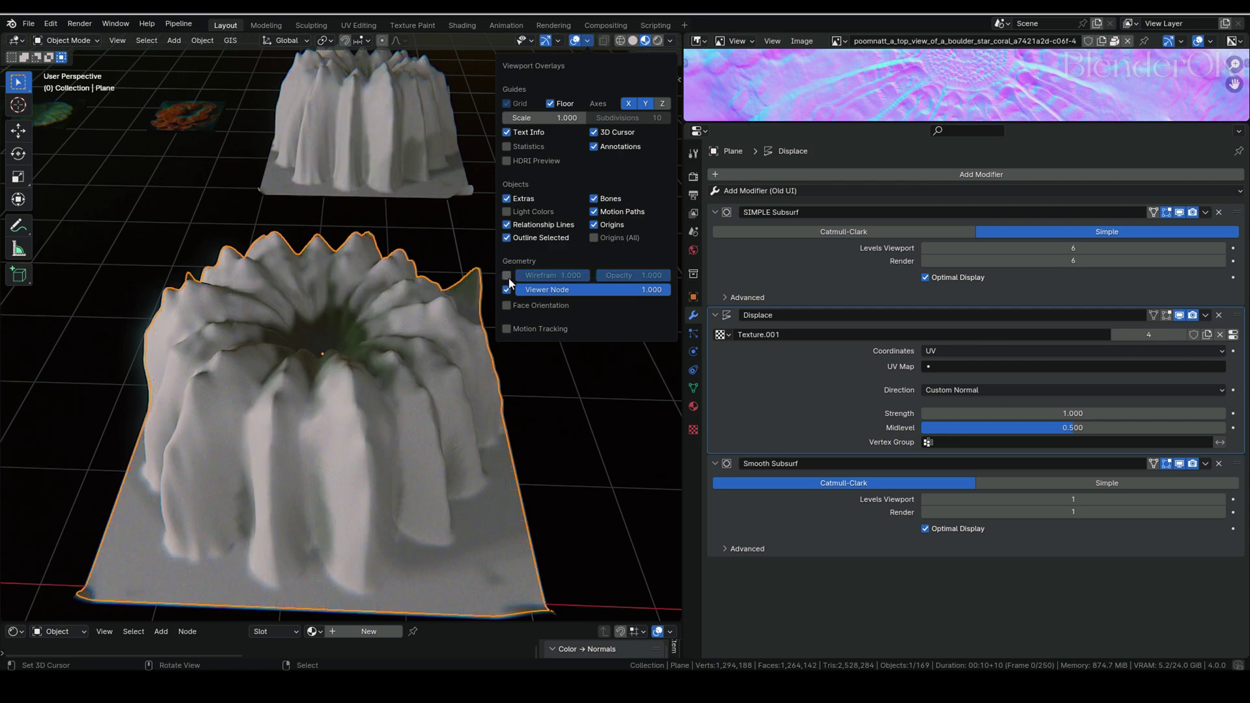
scroll(423, 491, "down", 6)
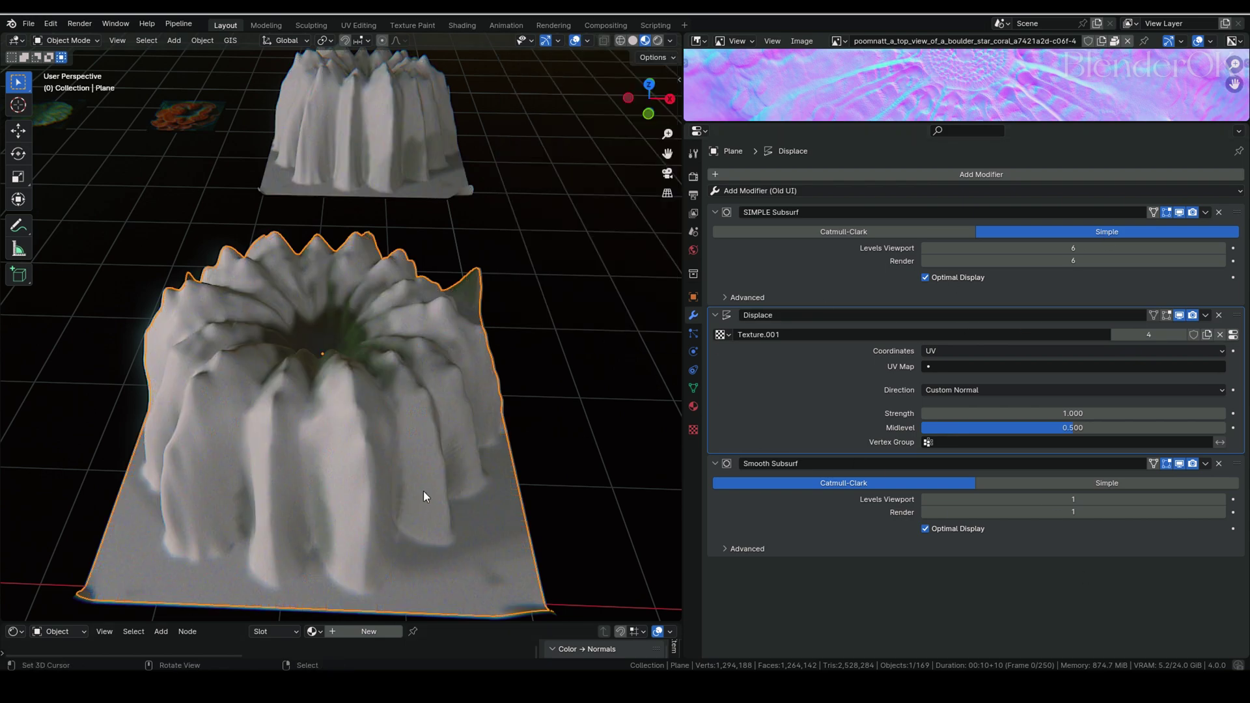
left_click(534, 393)
Step: Survey the whole coral collection and the rows of source image planes laid out beside it
scroll(519, 393, "down", 5)
middle_click_drag(313, 458, 410, 324, "shift")
scroll(417, 345, "down", 2)
scroll(423, 352, "up", 1)
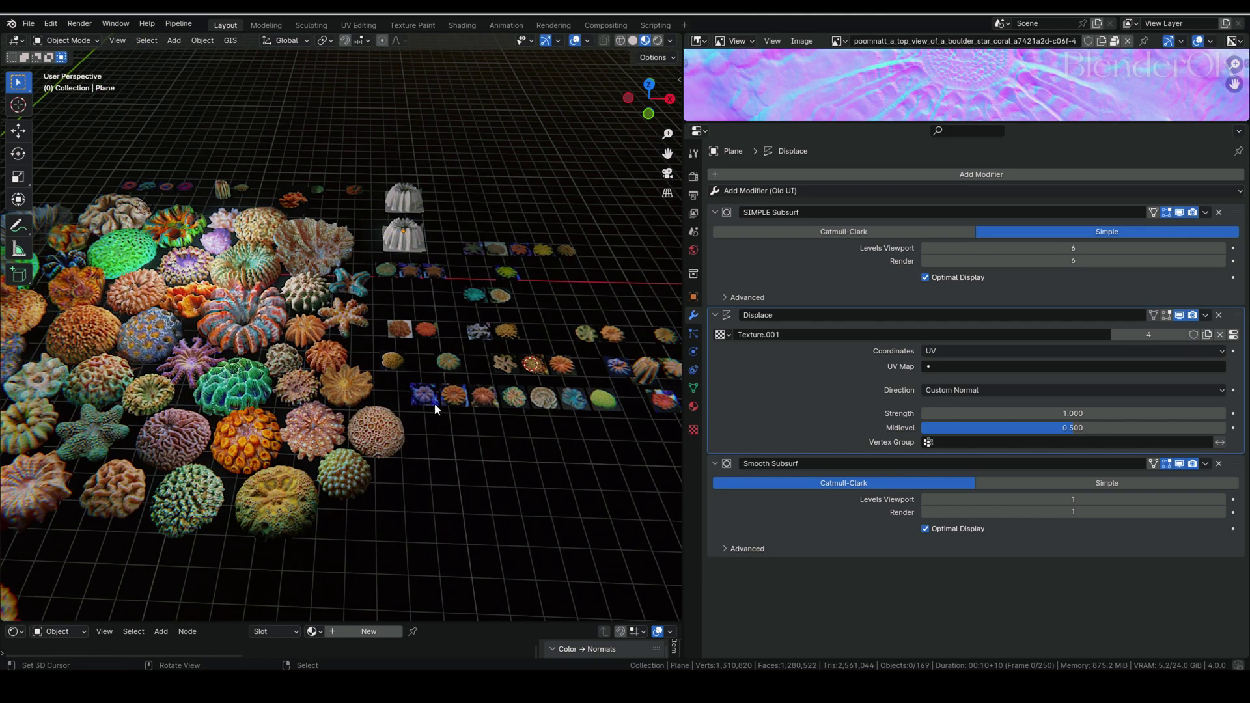
middle_click_drag(397, 407, 283, 419, "shift")
scroll(281, 420, "up", 2)
middle_click_drag(364, 351, 482, 349, "shift")
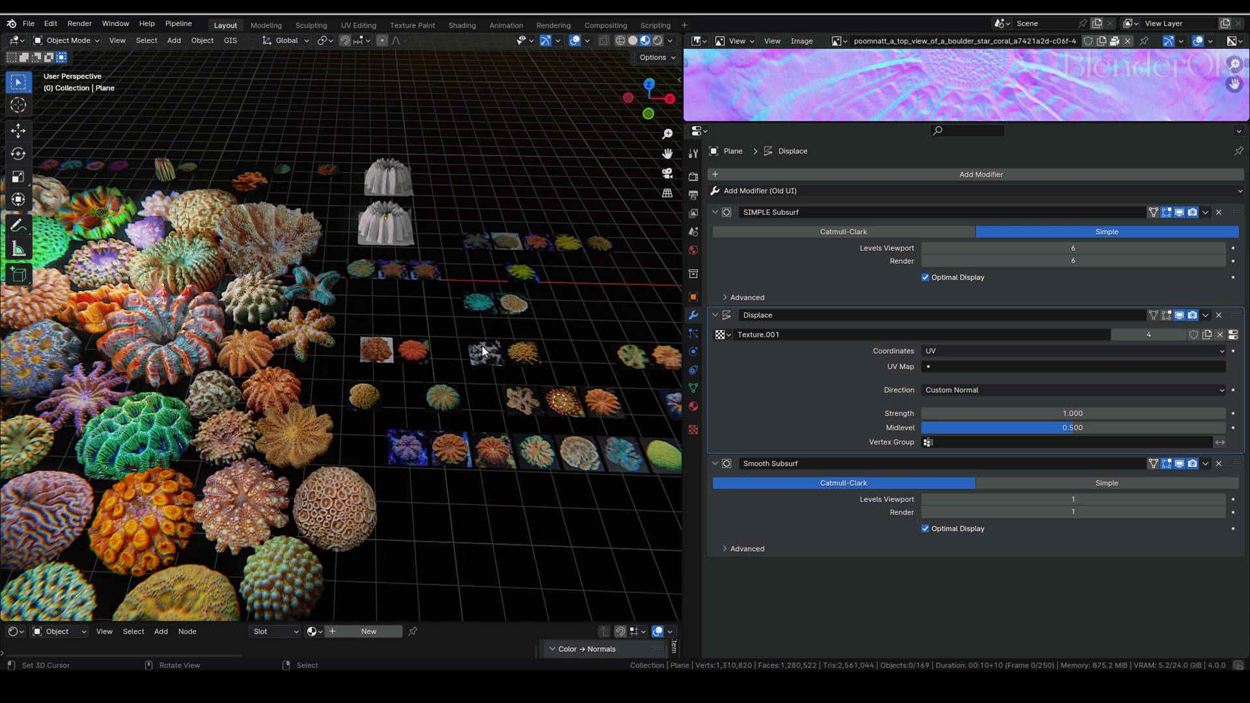
scroll(482, 352, "up", 1)
middle_click_drag(548, 458, 479, 430, "shift")
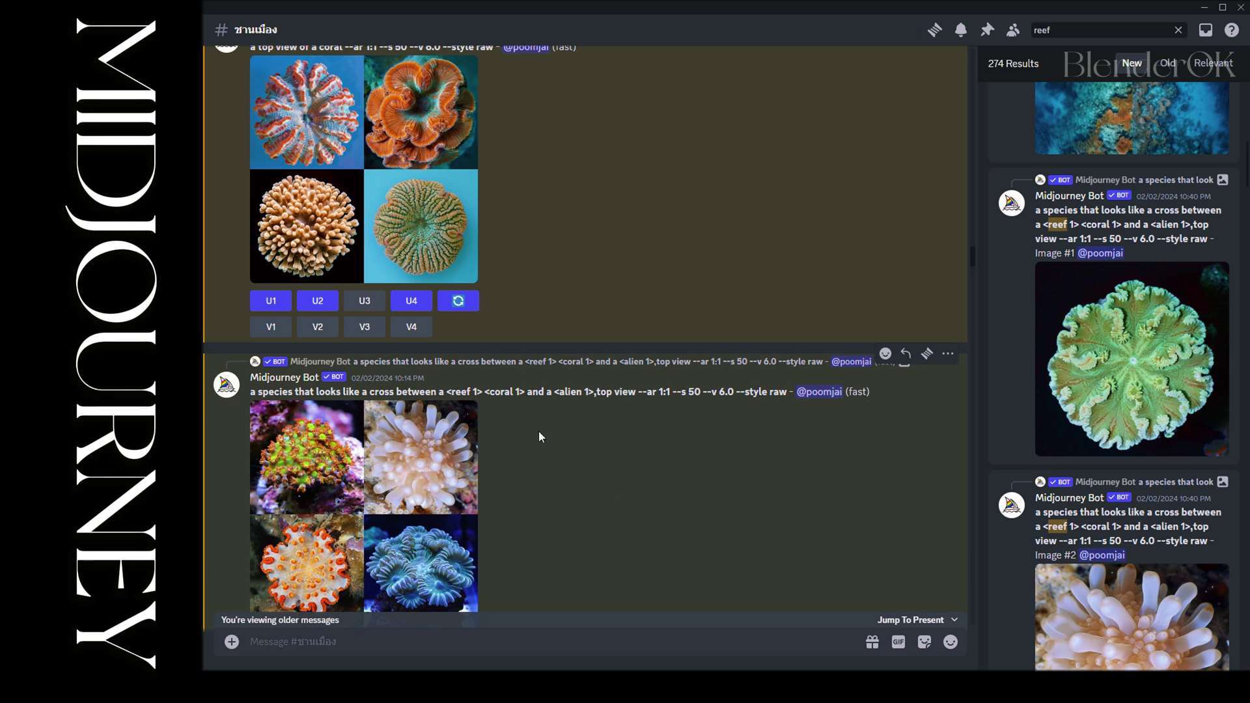
Step: In Discord, browse the Midjourney results generated from the top-view coral and reef-coral-alien prompts
scroll(543, 443, "down", 3)
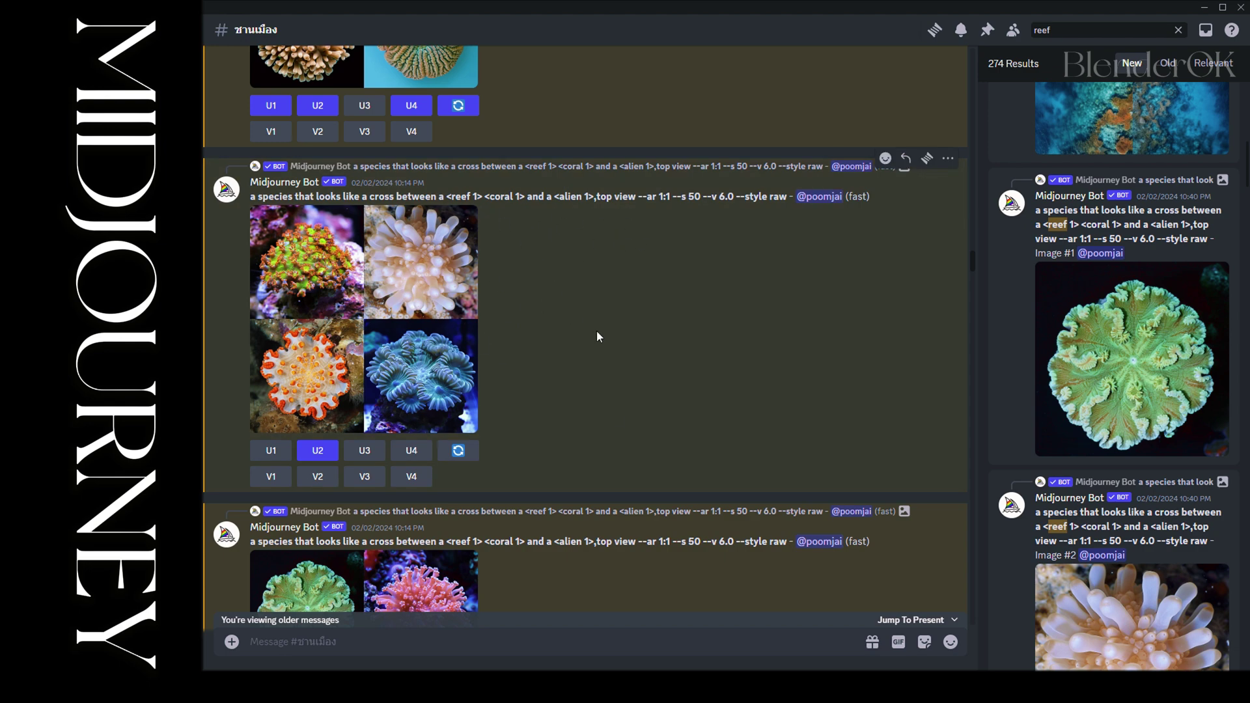
scroll(597, 335, "down", 5)
scroll(431, 363, "down", 3)
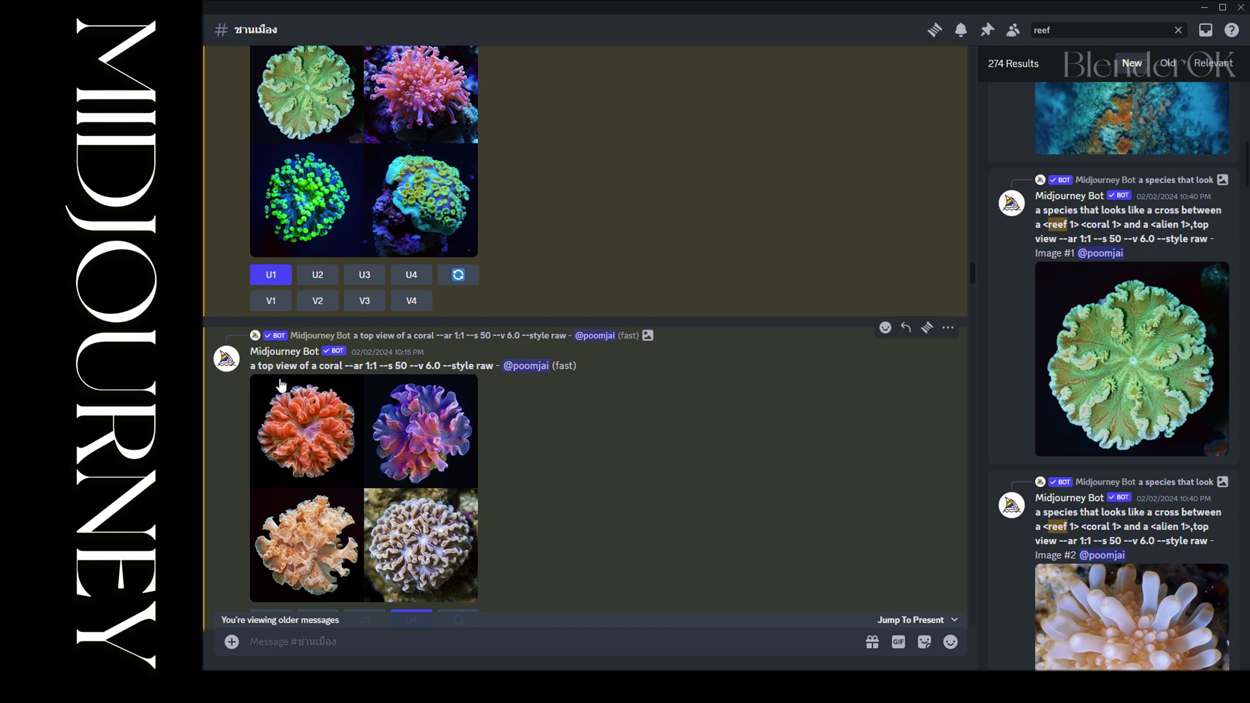
Step: Highlight the opening words of the top-view coral prompt above the turquoise and purple coral image grid
scroll(287, 369, "down", 7)
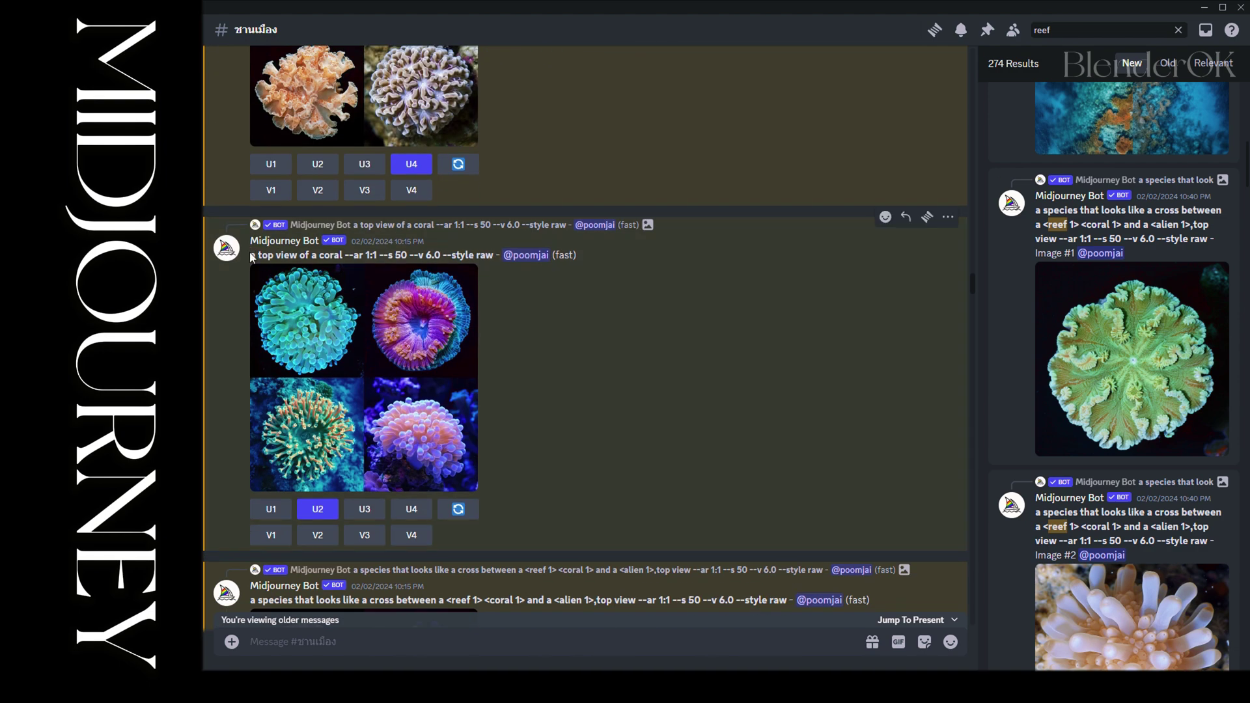
left_click_drag(251, 256, 343, 256)
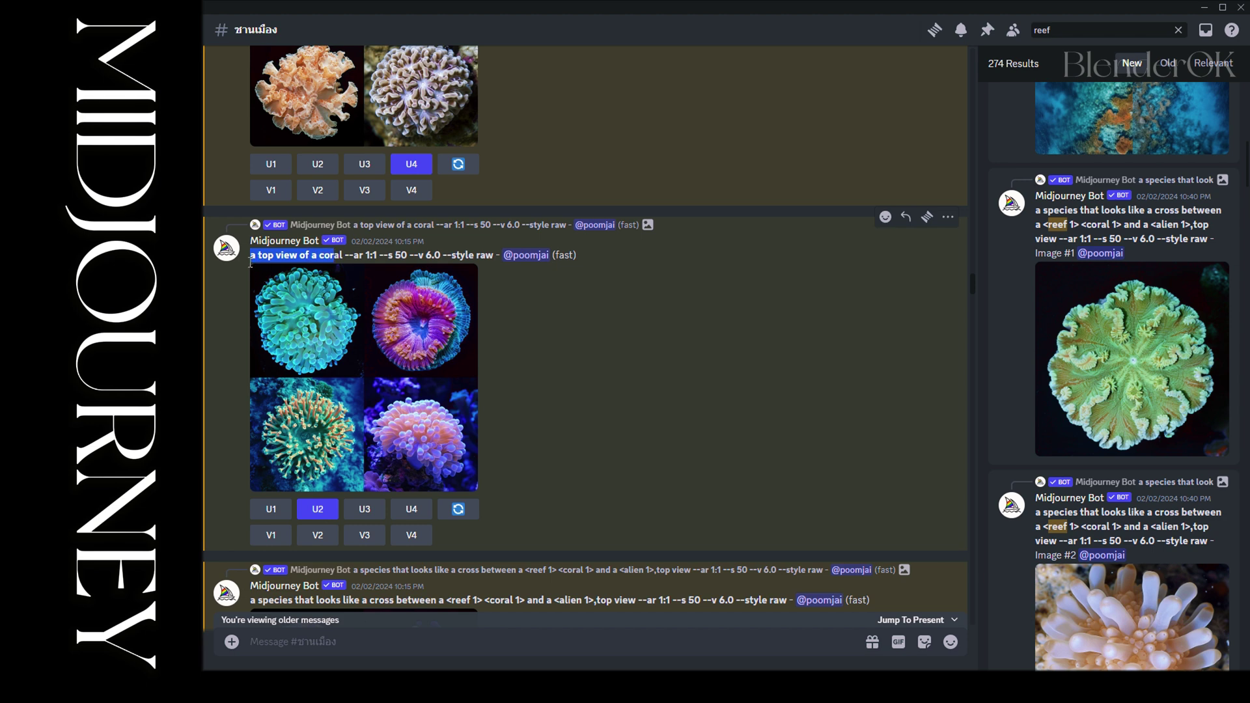
left_click(251, 264)
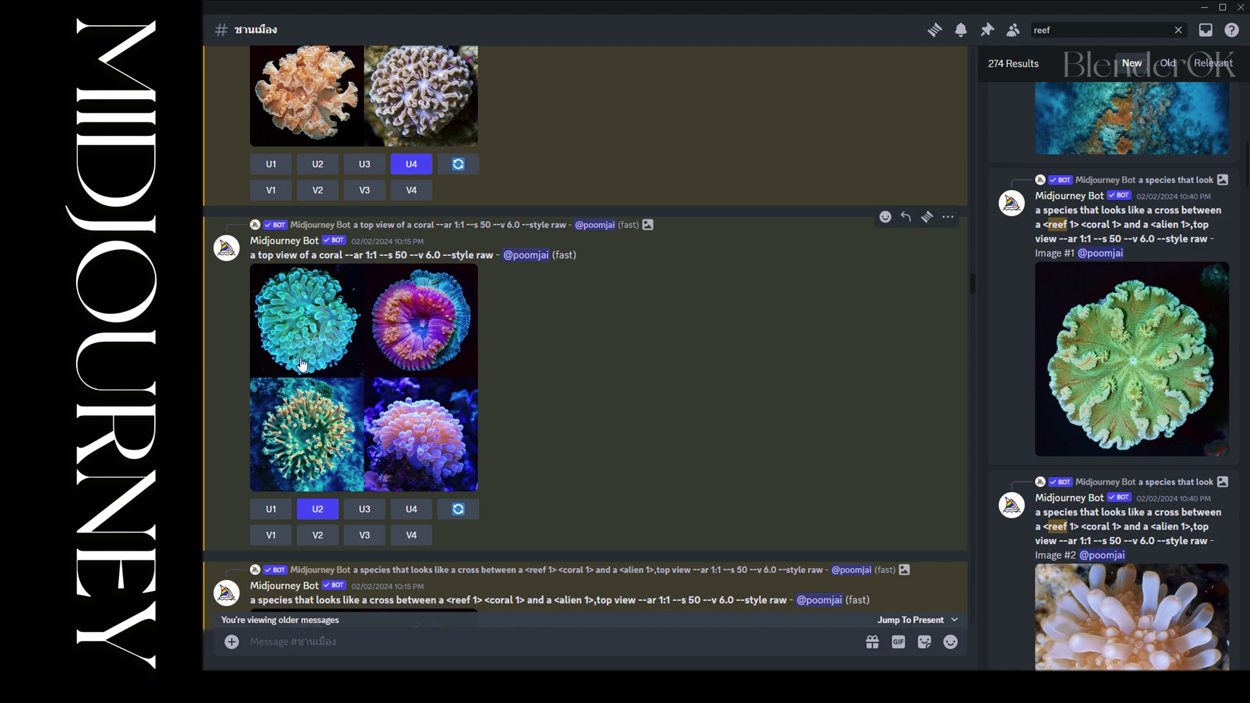
Step: Switch to ComfyUI and examine the depth map workflow, from the loaded coral image through MarigoldDepthEstimation and RemapDepth to the previews
mouse_move(579, 685)
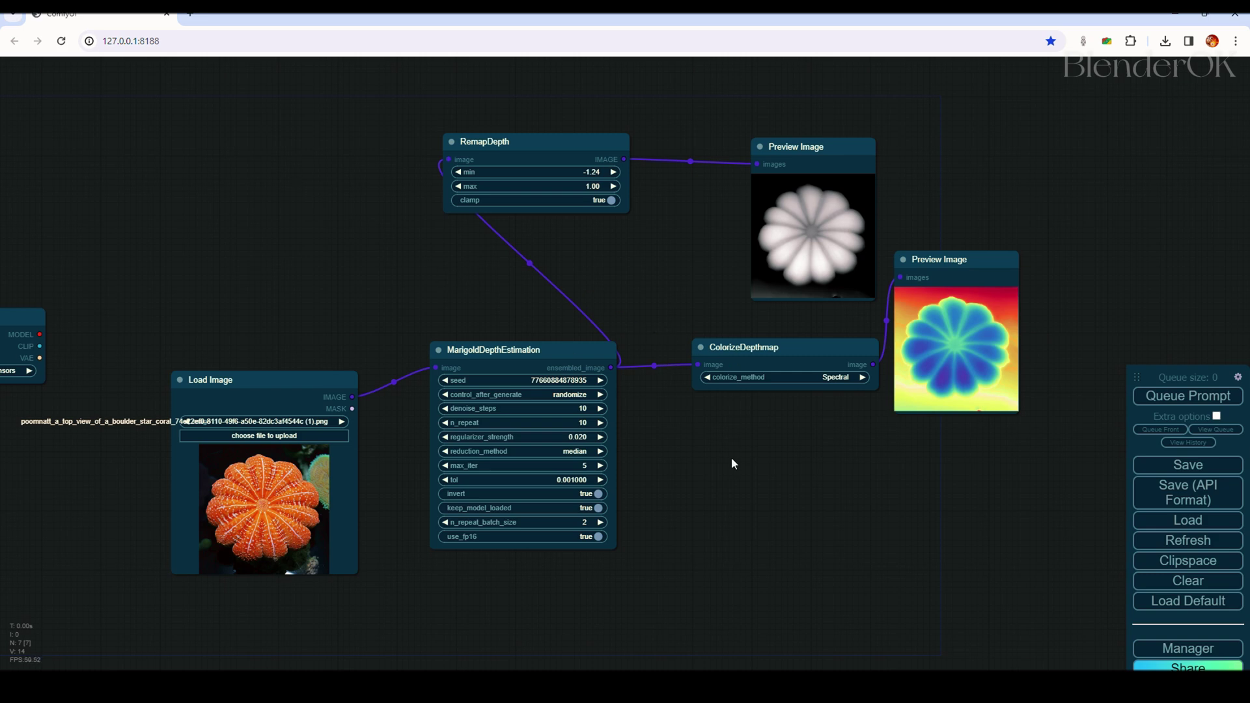
left_click_drag(724, 405, 725, 367)
scroll(725, 366, "up", 1)
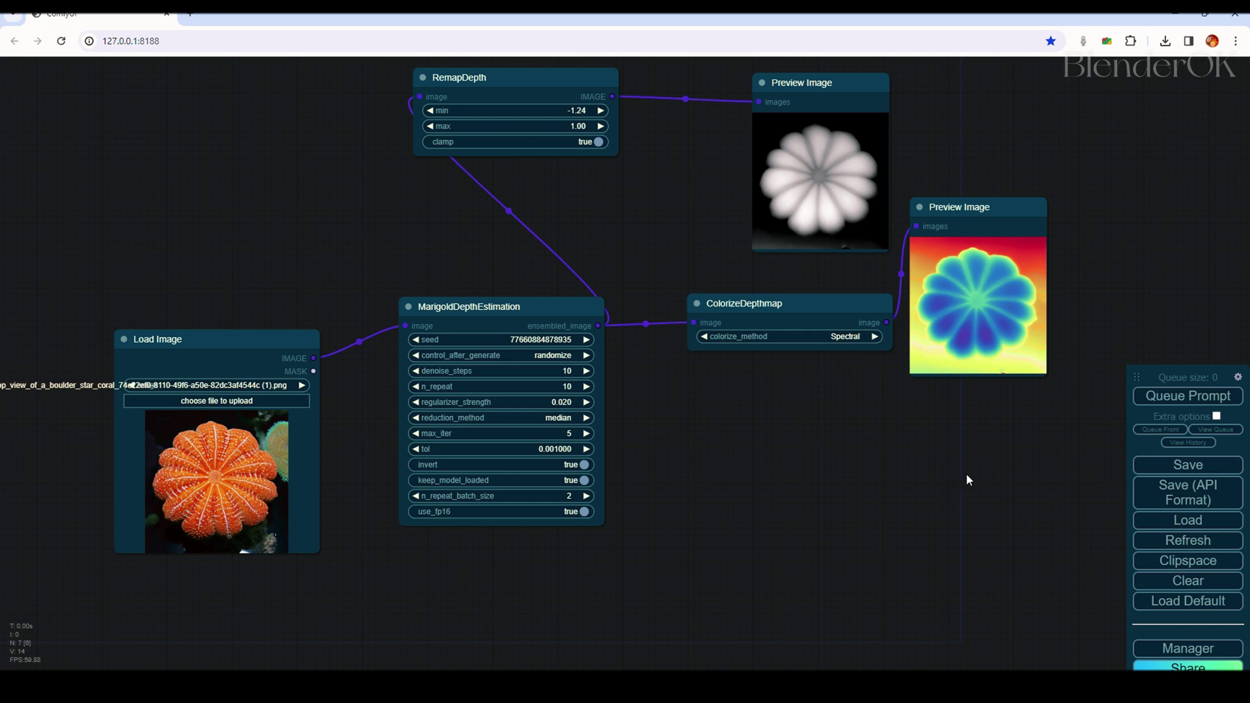
scroll(784, 612, "up", 1)
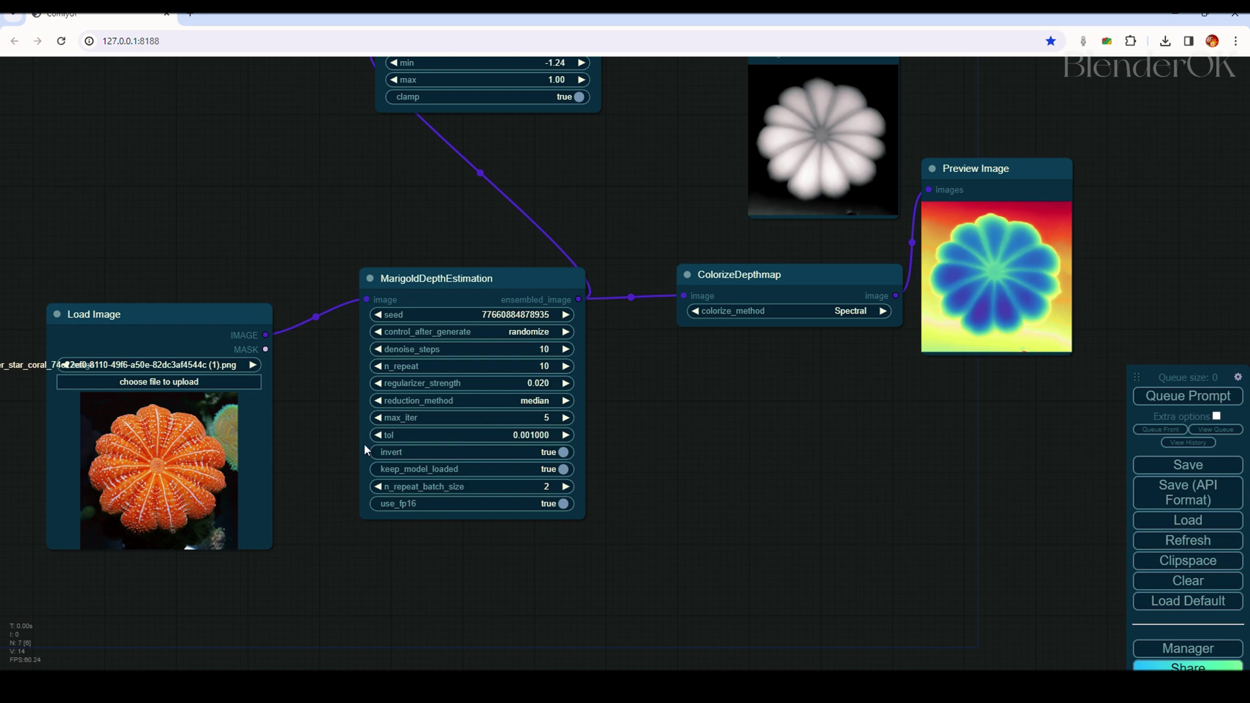
left_click_drag(370, 445, 489, 454)
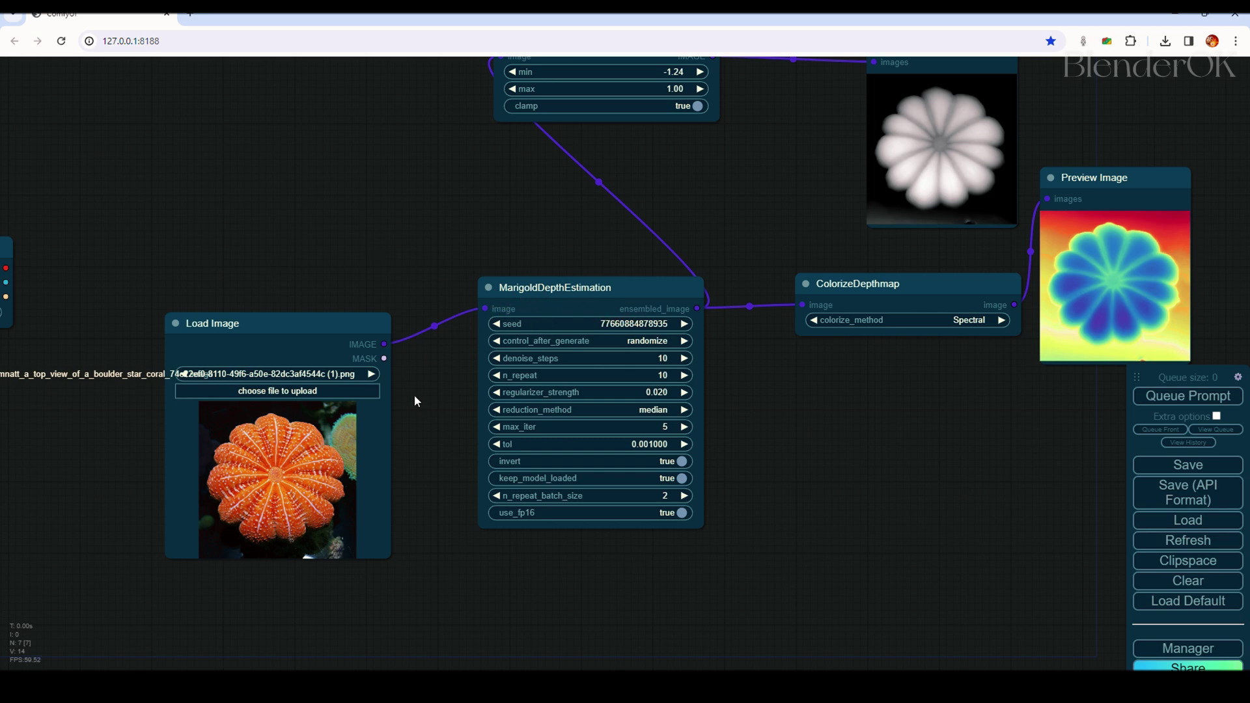
left_click_drag(415, 458, 375, 555)
left_click_drag(443, 332, 362, 434)
scroll(362, 434, "up", 6)
left_click_drag(592, 339, 564, 409)
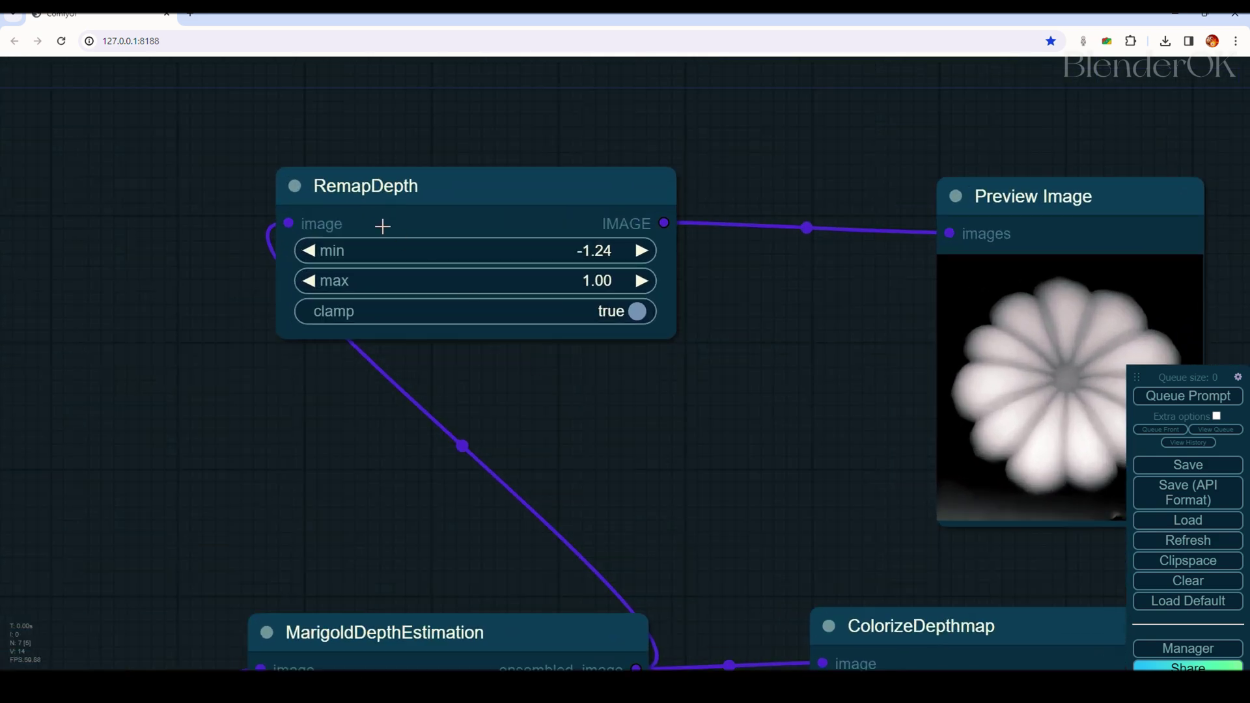
scroll(436, 326, "down", 3)
scroll(441, 356, "down", 3)
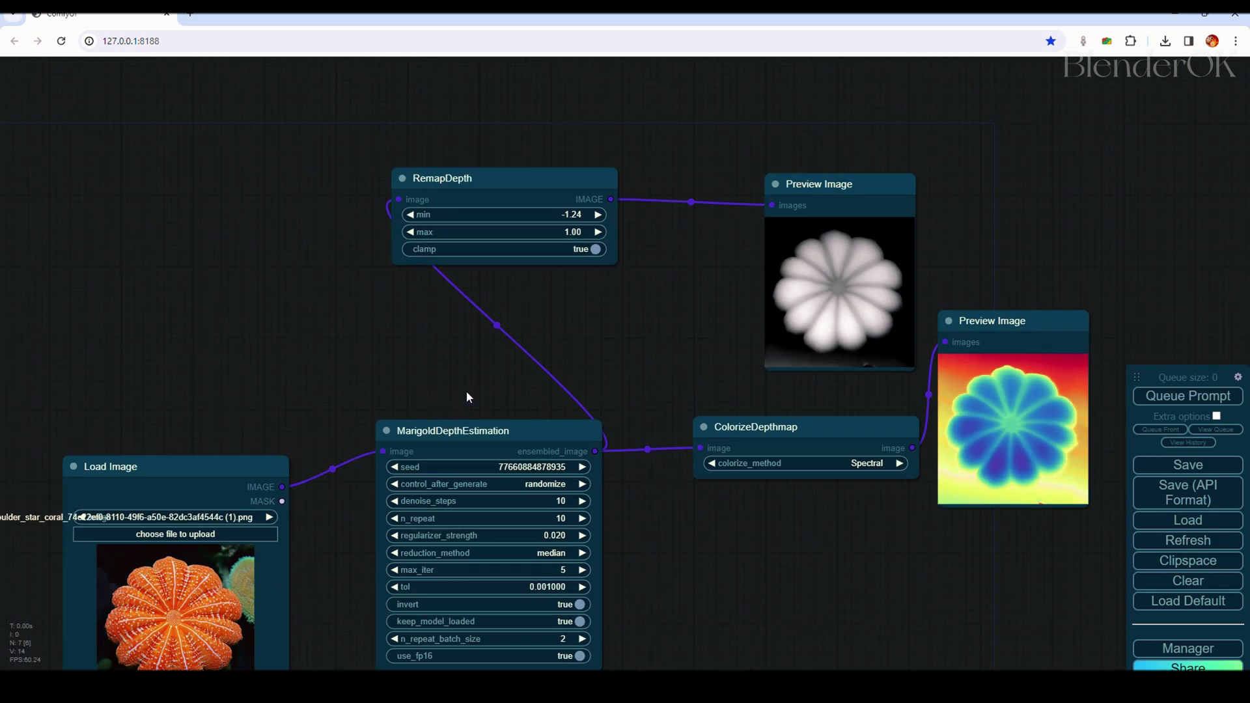
Step: Move the RemapDepth node down closer to MarigoldDepthEstimation and raise the Load Image node slightly
left_click_drag(527, 178, 508, 241)
scroll(508, 240, "up", 2)
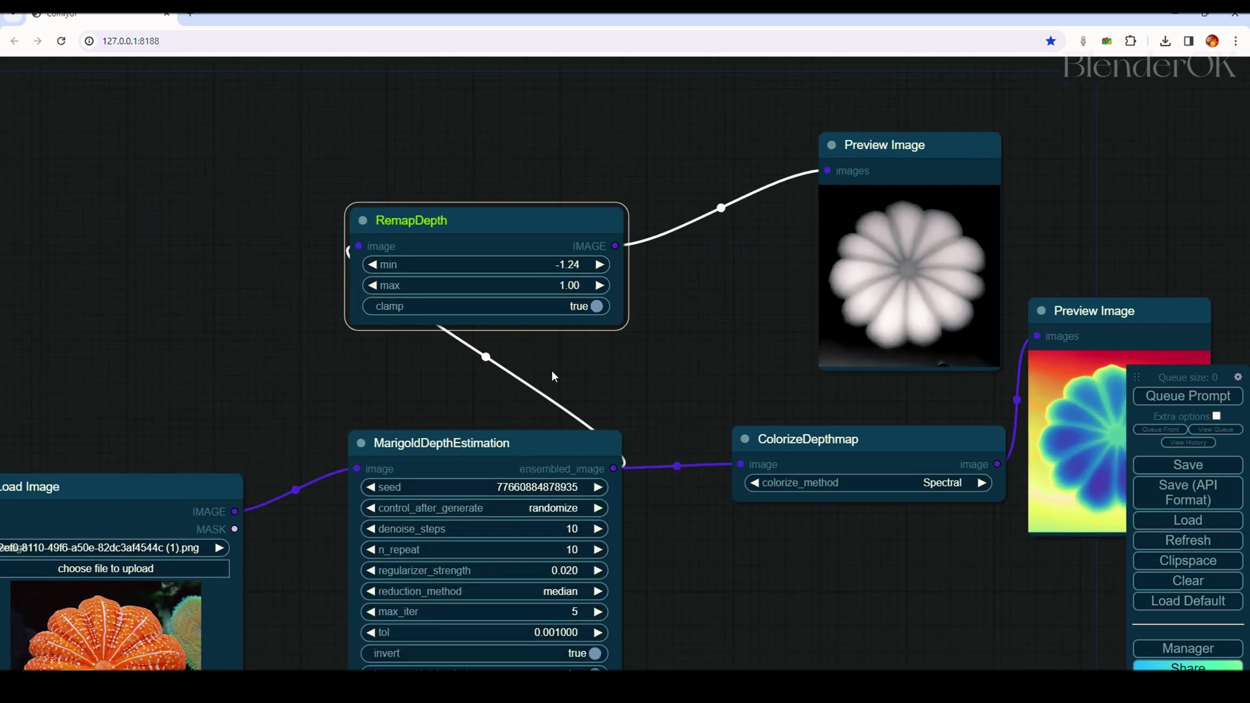
left_click(189, 454)
left_click_drag(189, 454, 190, 401)
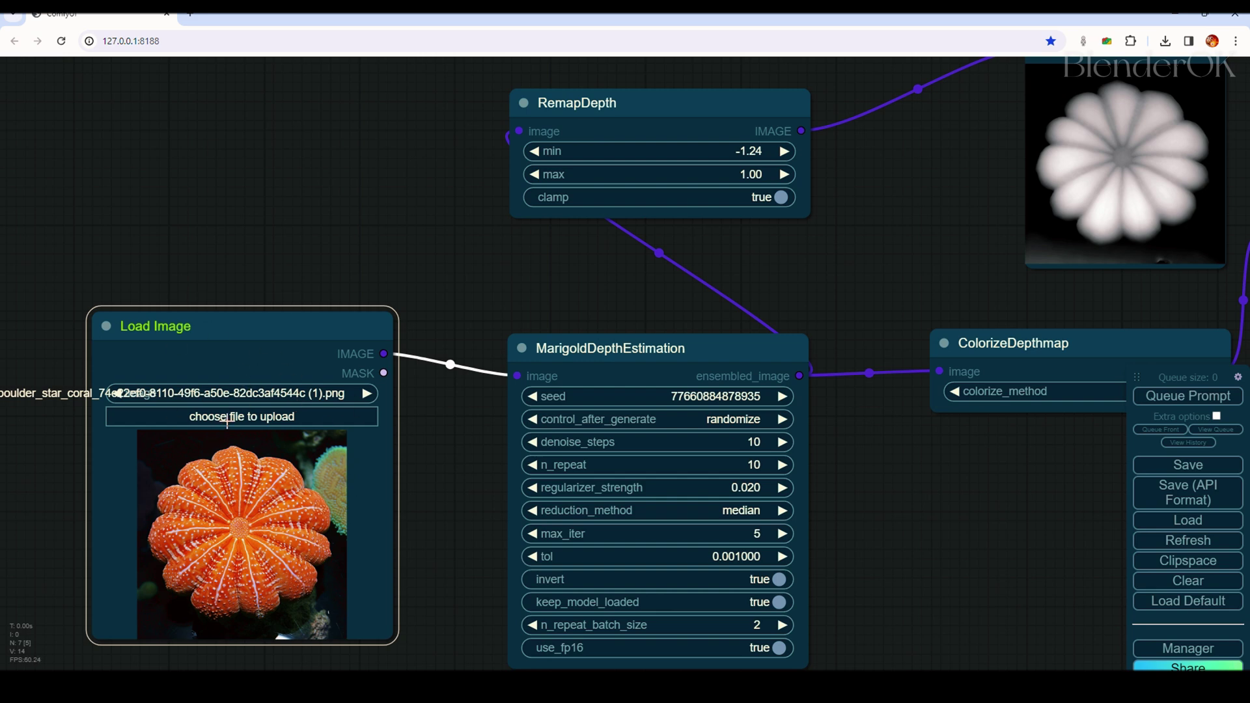
Step: Examine the RemapDepth node's min and max settings together with the greyscale depth preview it feeds
left_click_drag(441, 498, 295, 560)
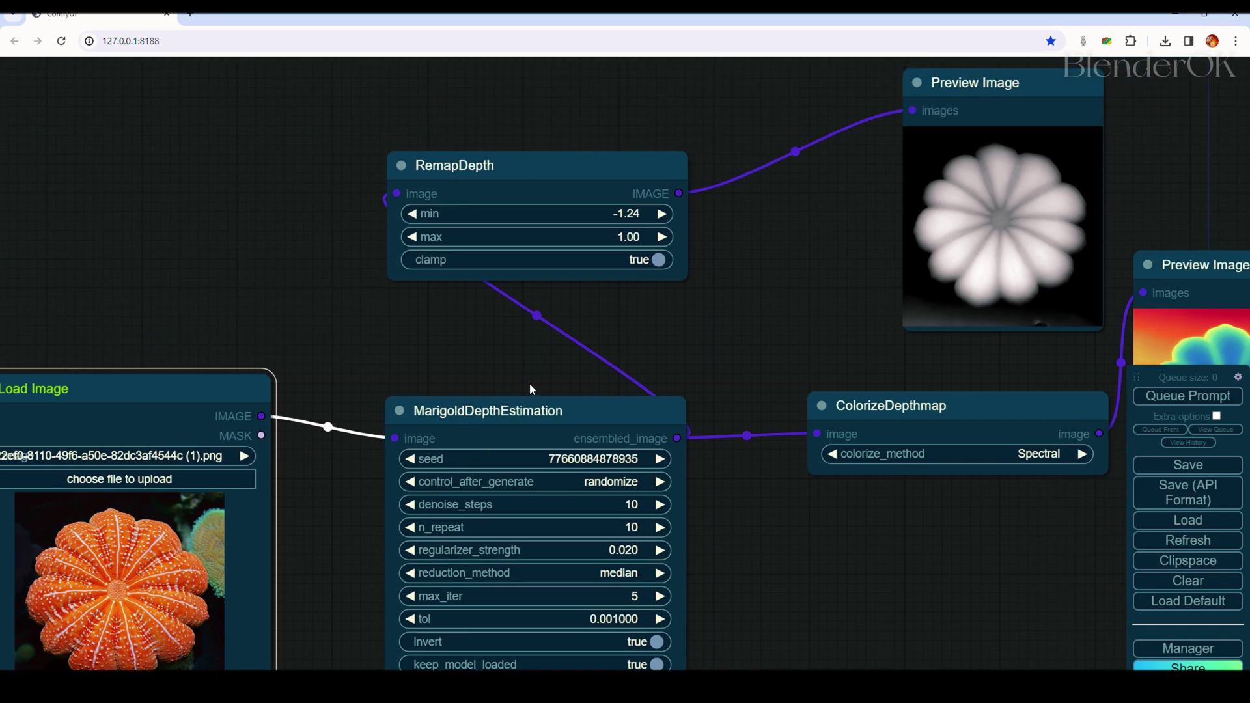
left_click_drag(499, 424, 441, 470)
scroll(448, 408, "up", 3)
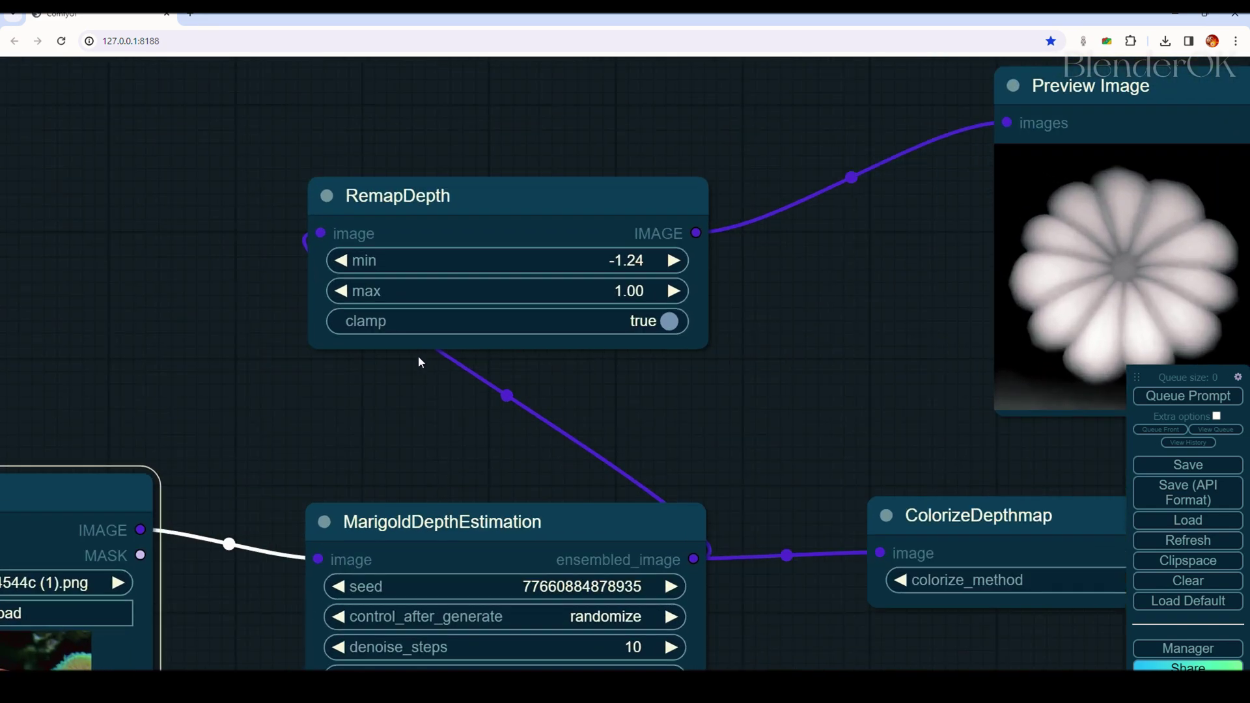
scroll(460, 359, "up", 1)
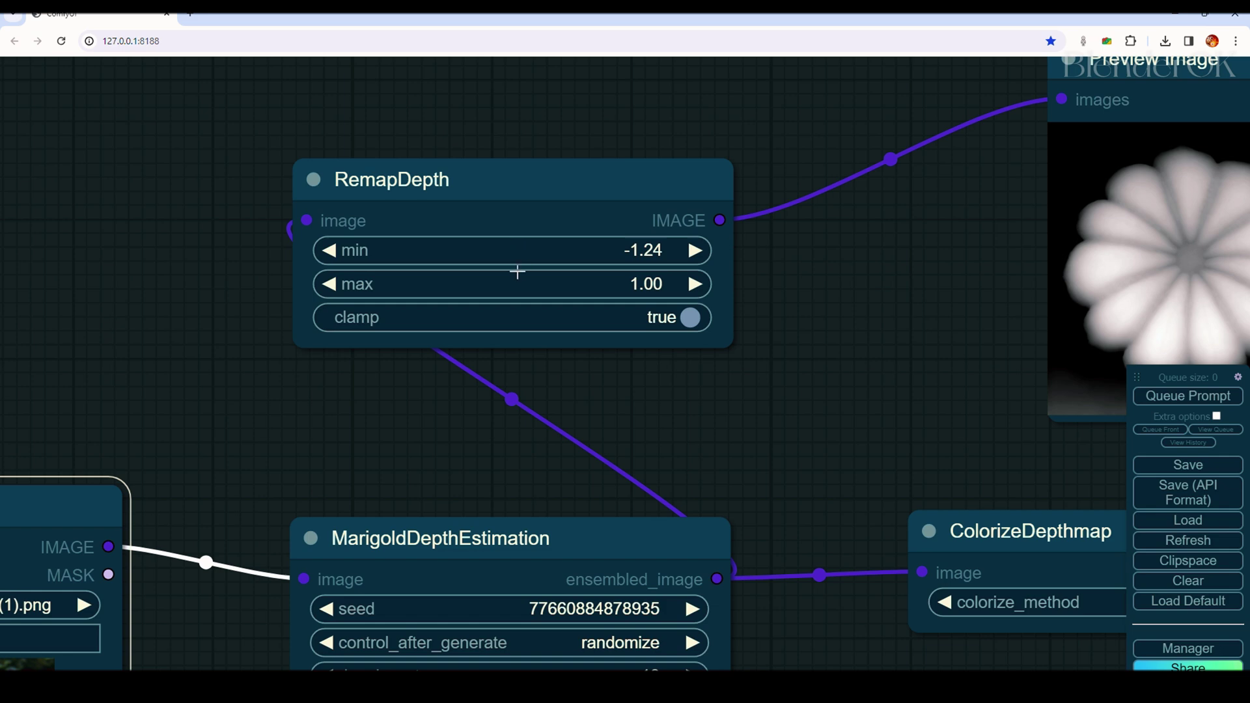
left_click_drag(923, 332, 783, 327)
left_click_drag(847, 376, 721, 436)
left_click_drag(768, 360, 927, 377)
scroll(612, 383, "up", 2)
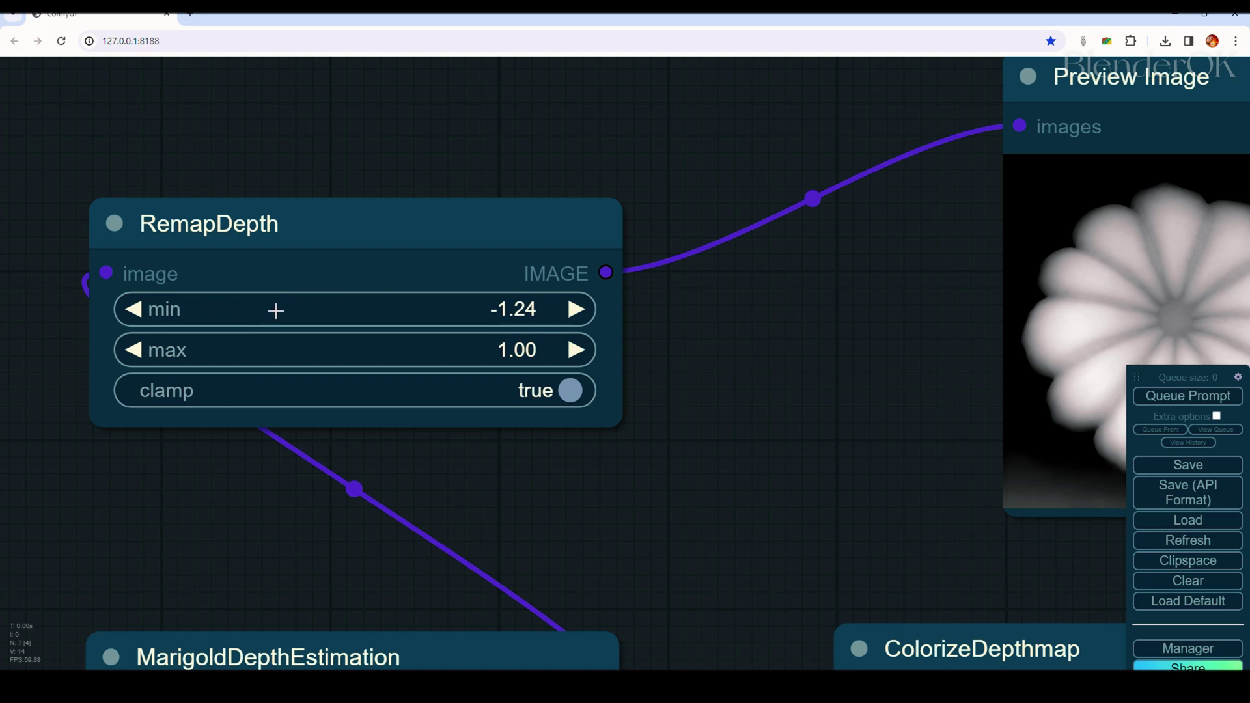
scroll(614, 420, "down", 2)
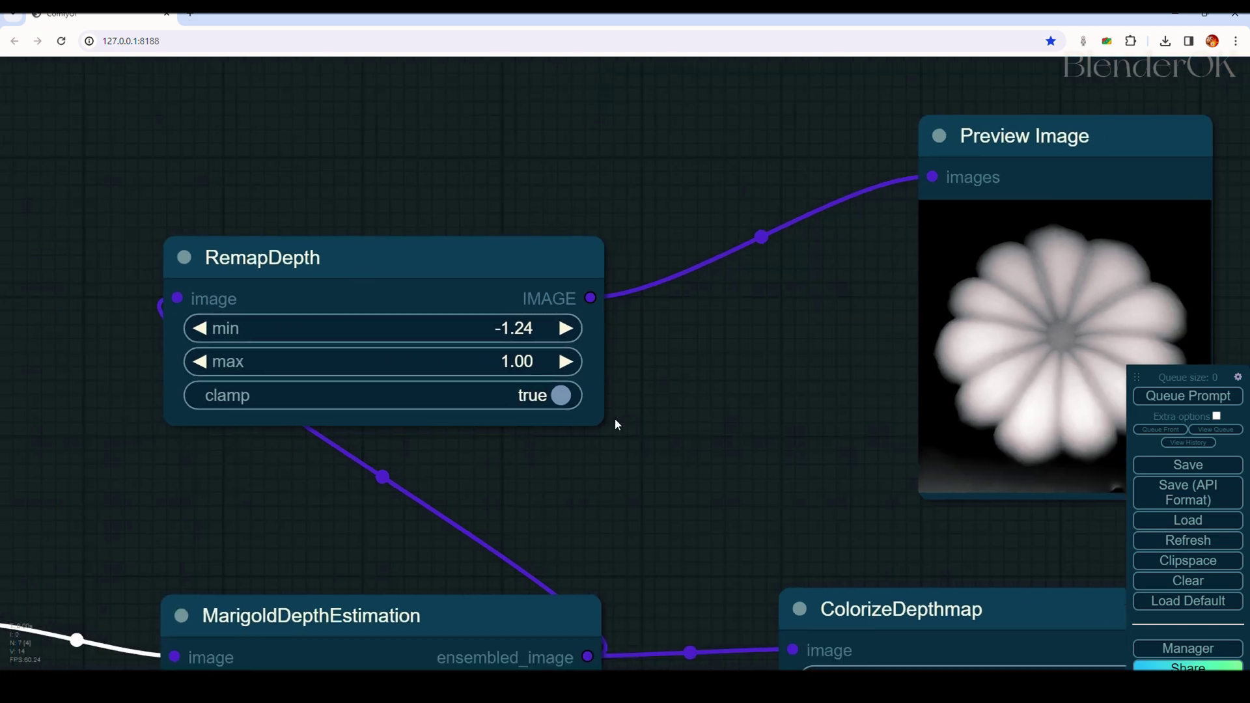
left_click_drag(924, 377, 634, 373)
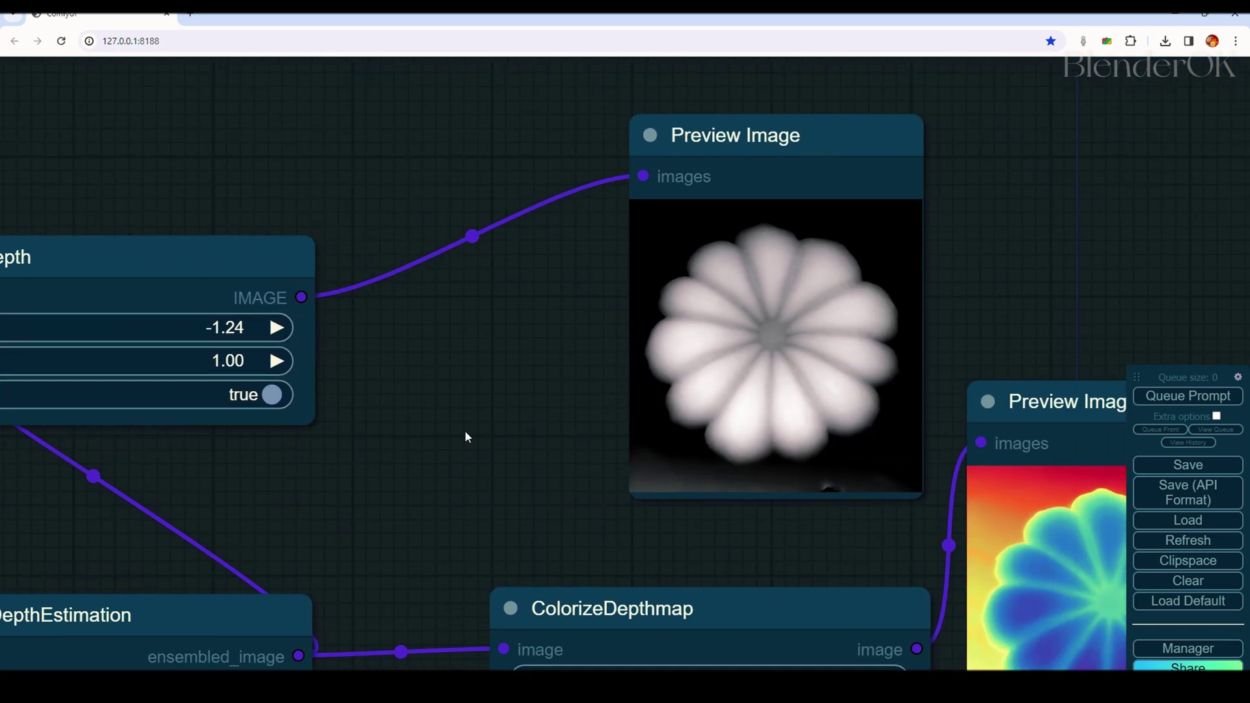
left_click_drag(533, 411, 592, 414)
scroll(248, 318, "up", 1)
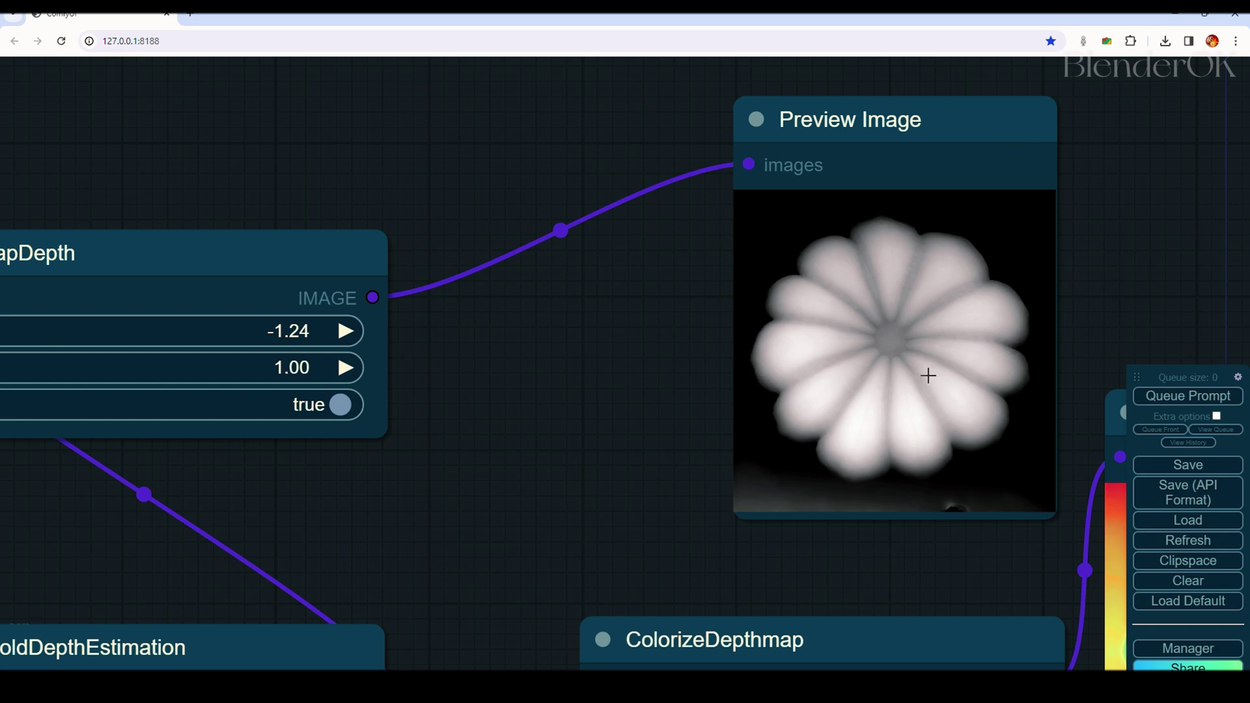
middle_click_drag(270, 358, 413, 360)
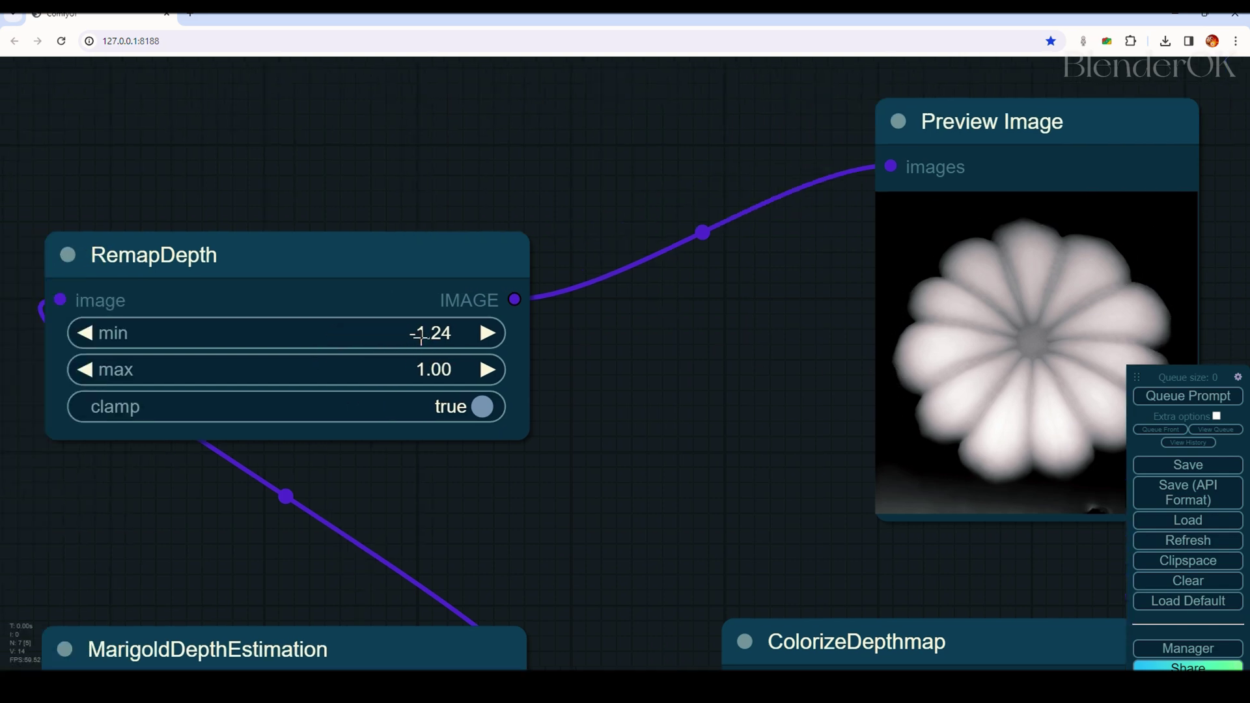
Step: Set RemapDepth's min to -0.08, queue the prompt and inspect the regenerated greyscale depth preview
left_click_drag(421, 335, 377, 338)
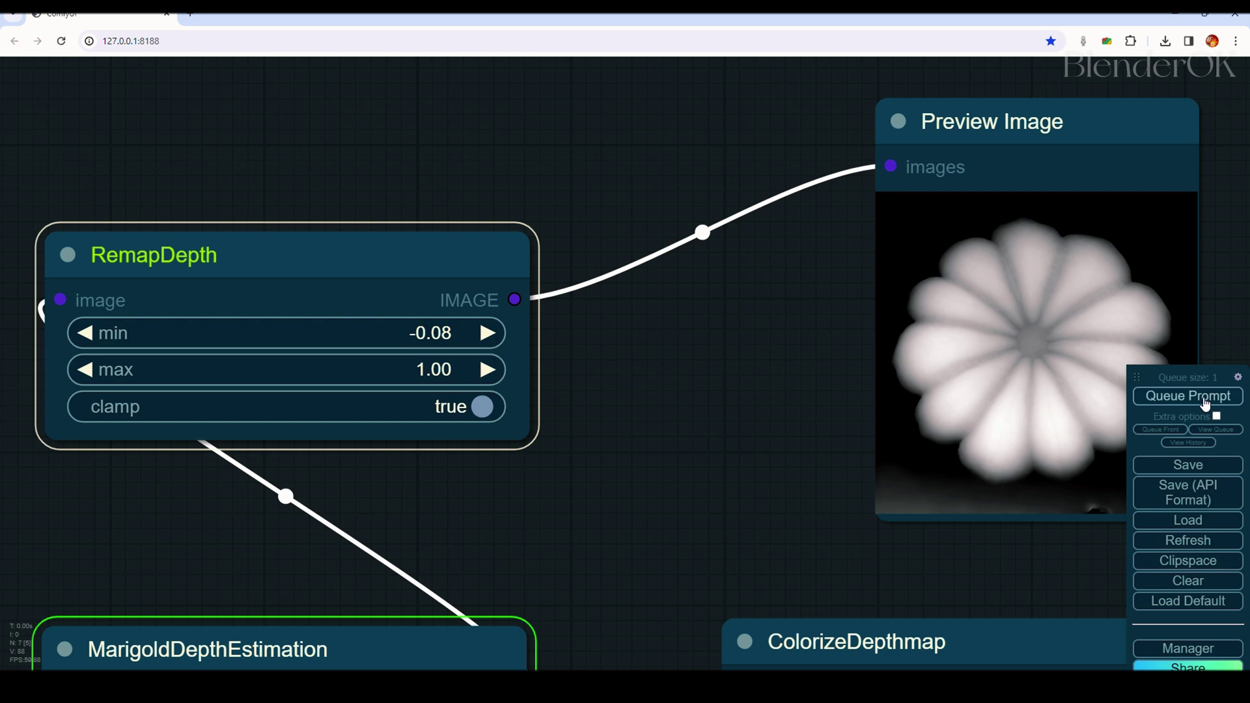
scroll(665, 482, "down", 5)
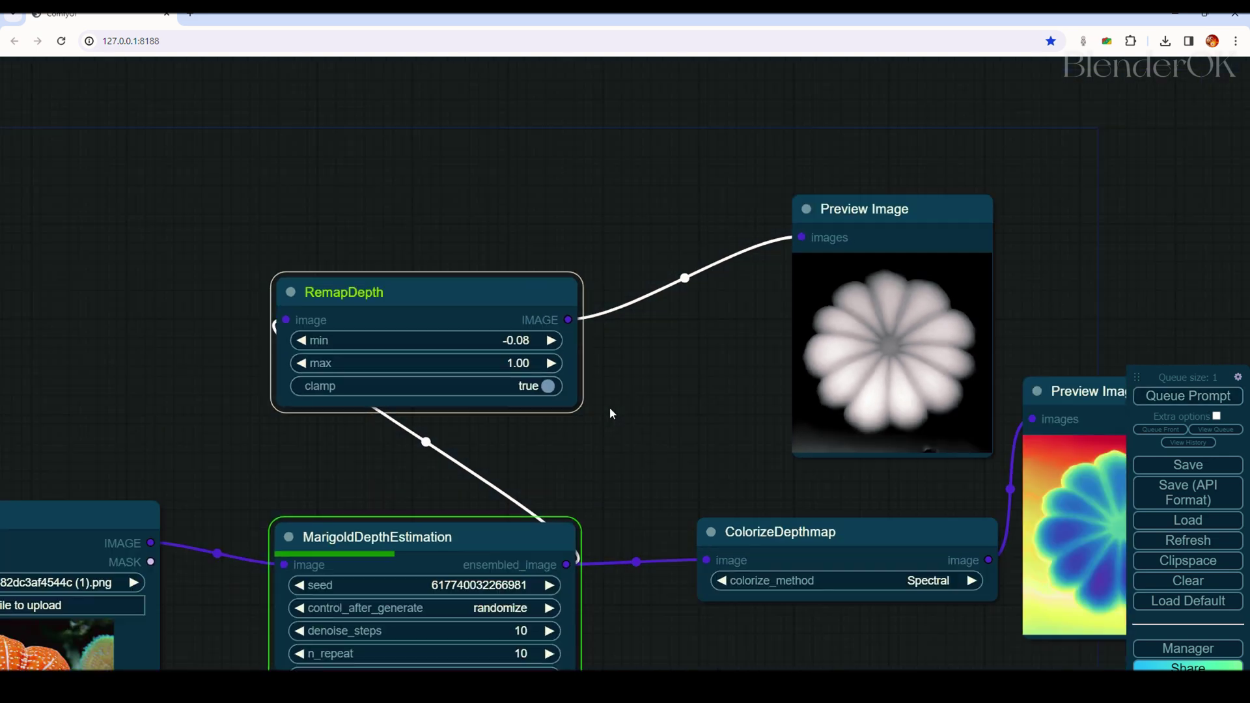
left_click_drag(610, 408, 556, 369)
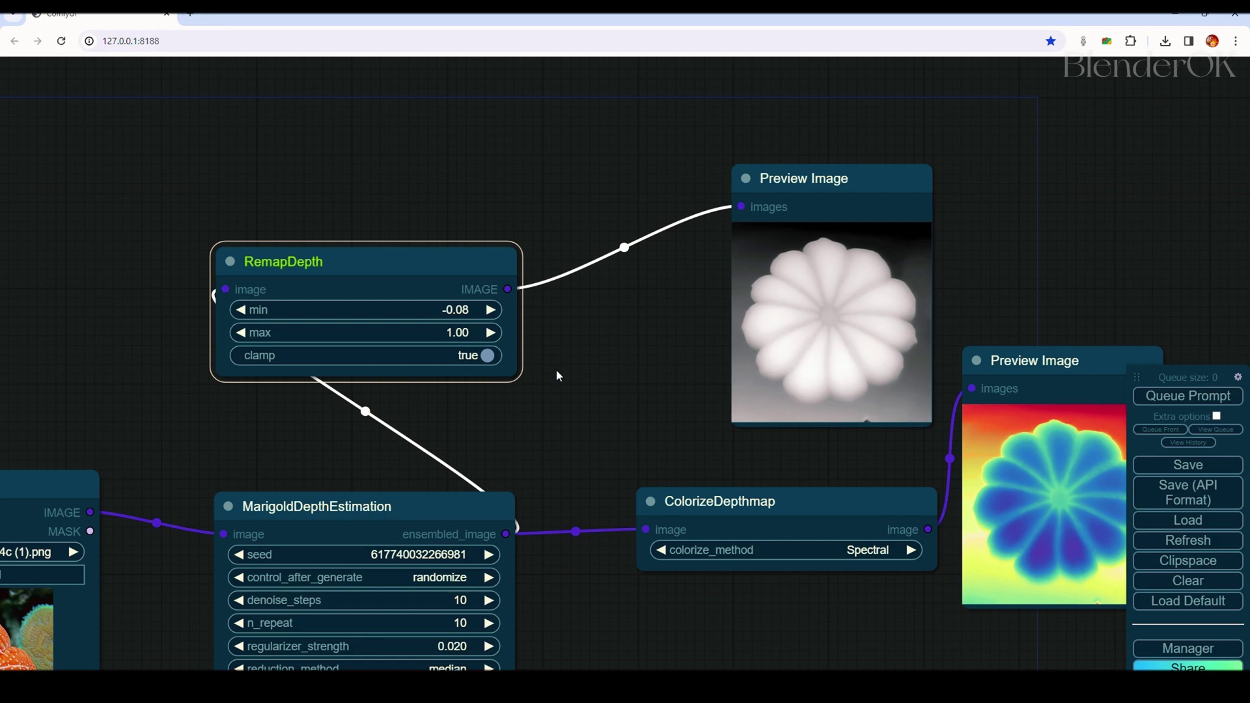
scroll(684, 366, "up", 4)
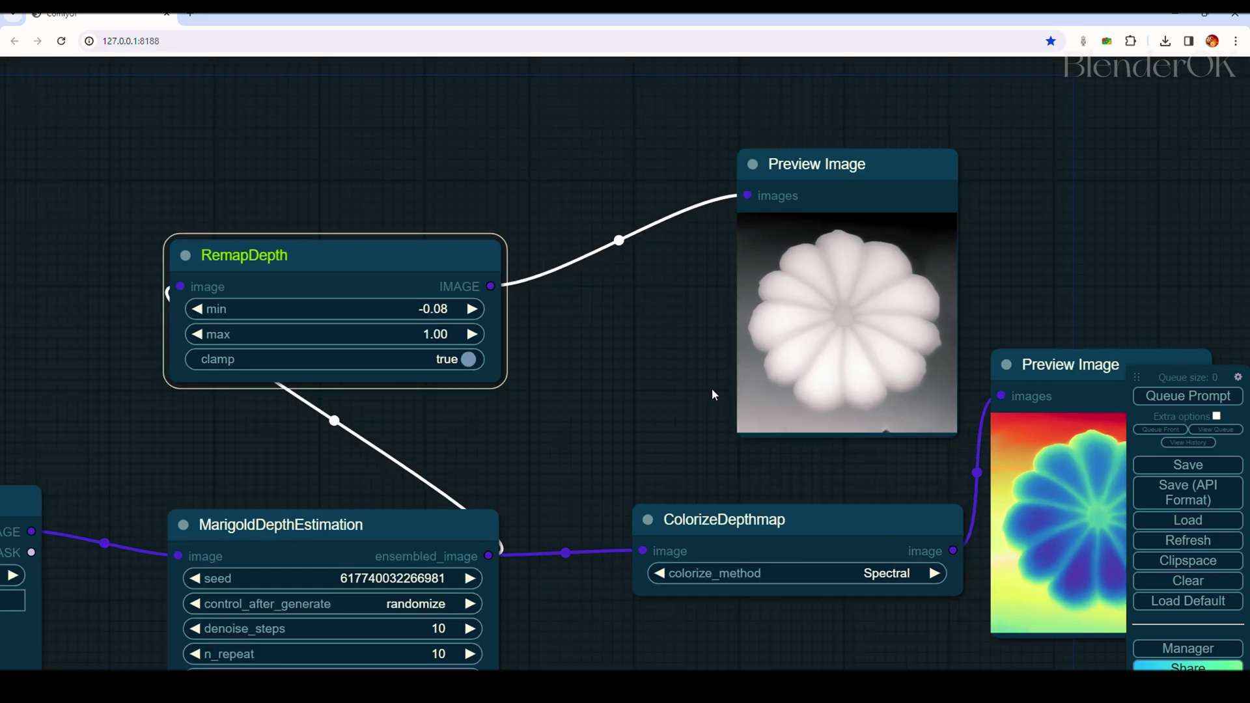
left_click_drag(713, 388, 504, 407)
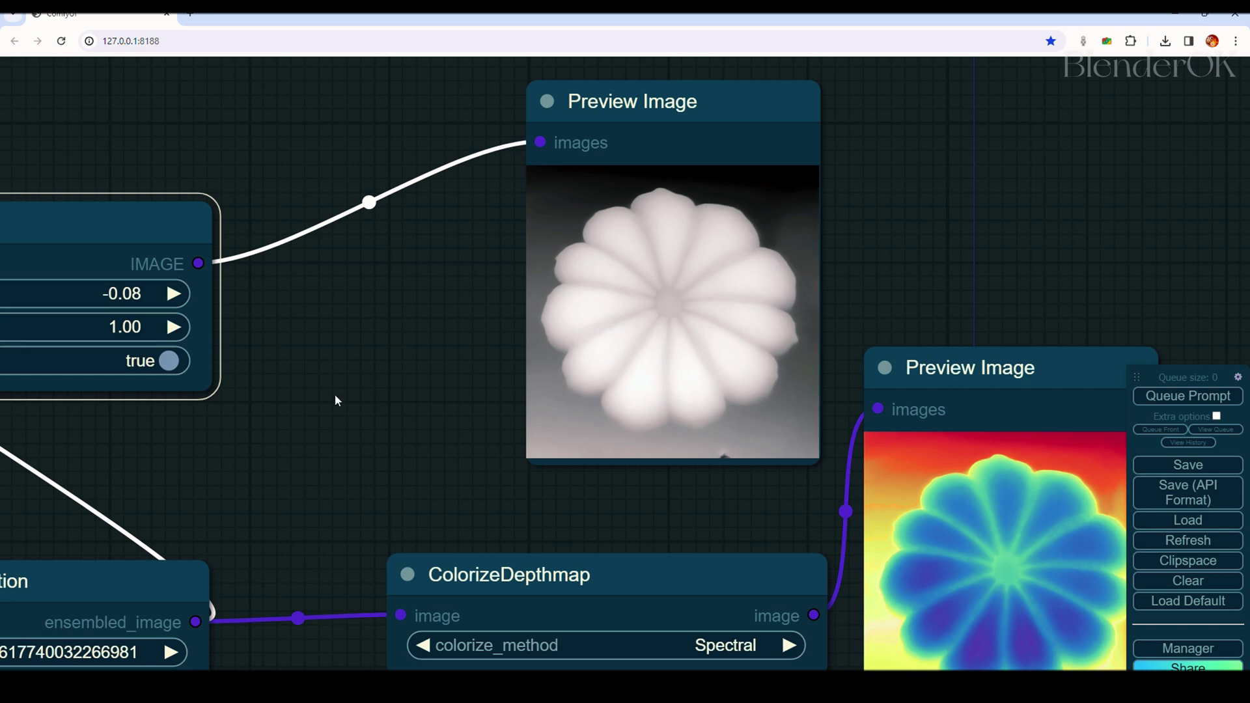
Step: Set RemapDepth's min to -1.74 and queue the prompt to regenerate the depth map
left_click_drag(271, 400, 455, 371)
left_click_drag(304, 266, 265, 274)
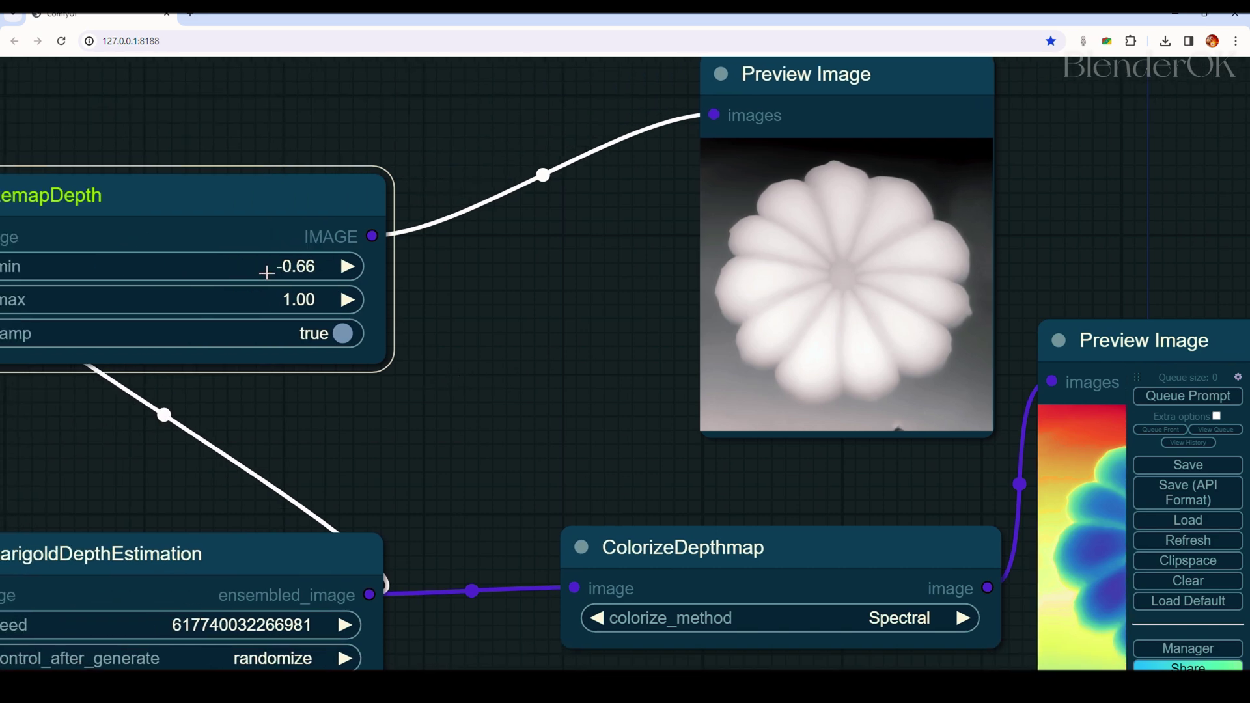
middle_click_drag(296, 268, 391, 277)
left_click_drag(391, 276, 315, 281)
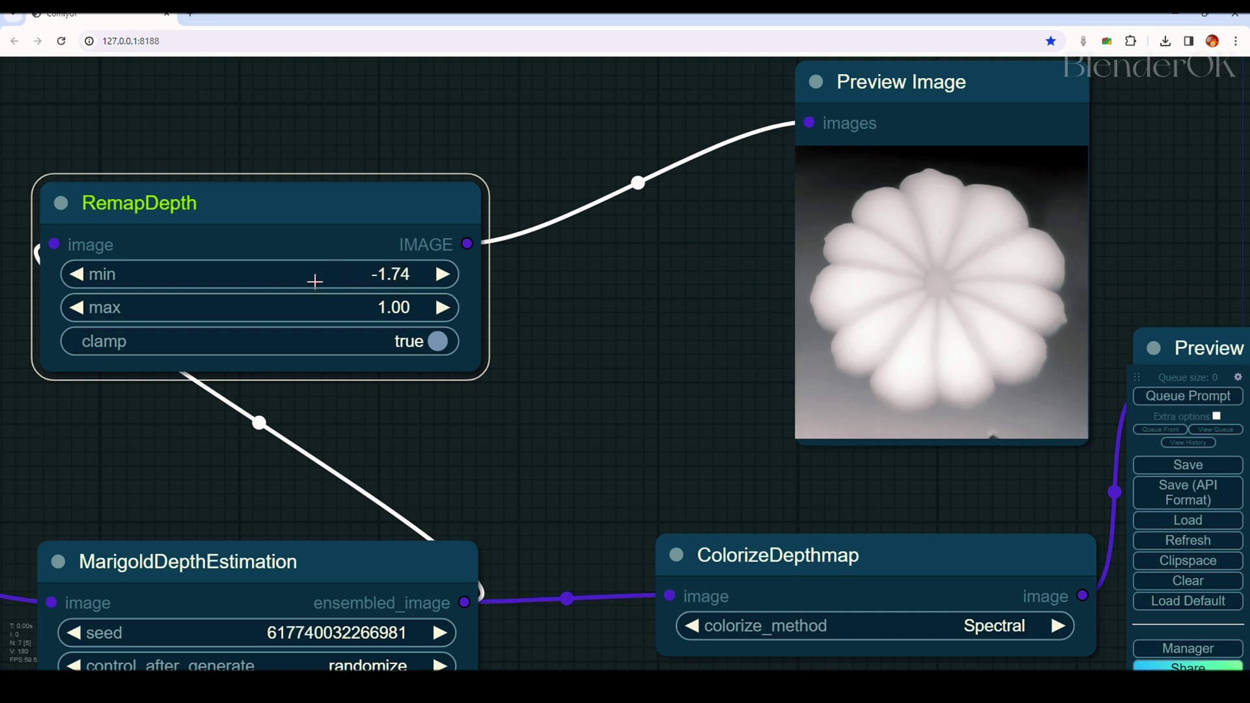
left_click_drag(749, 398, 709, 381)
left_click(1178, 396)
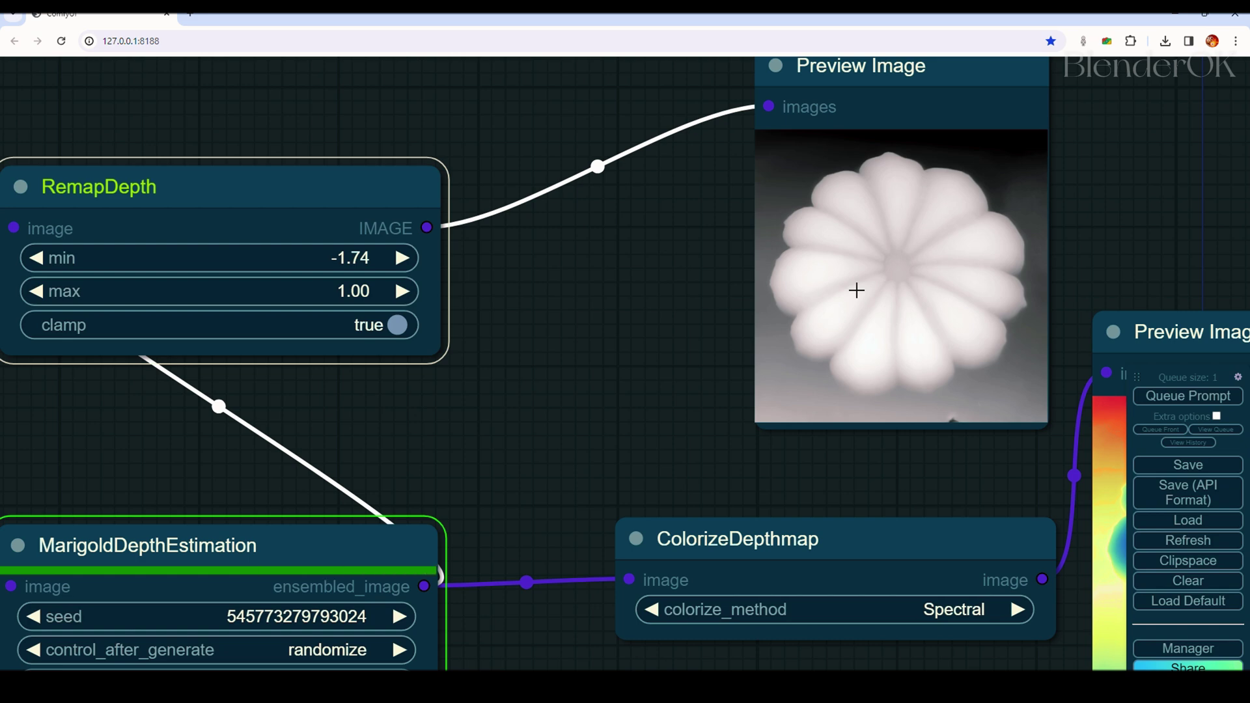
Step: Inspect the regenerated greyscale depth map up close, checking its lobes, grooves and dark background
scroll(857, 290, "up", 3)
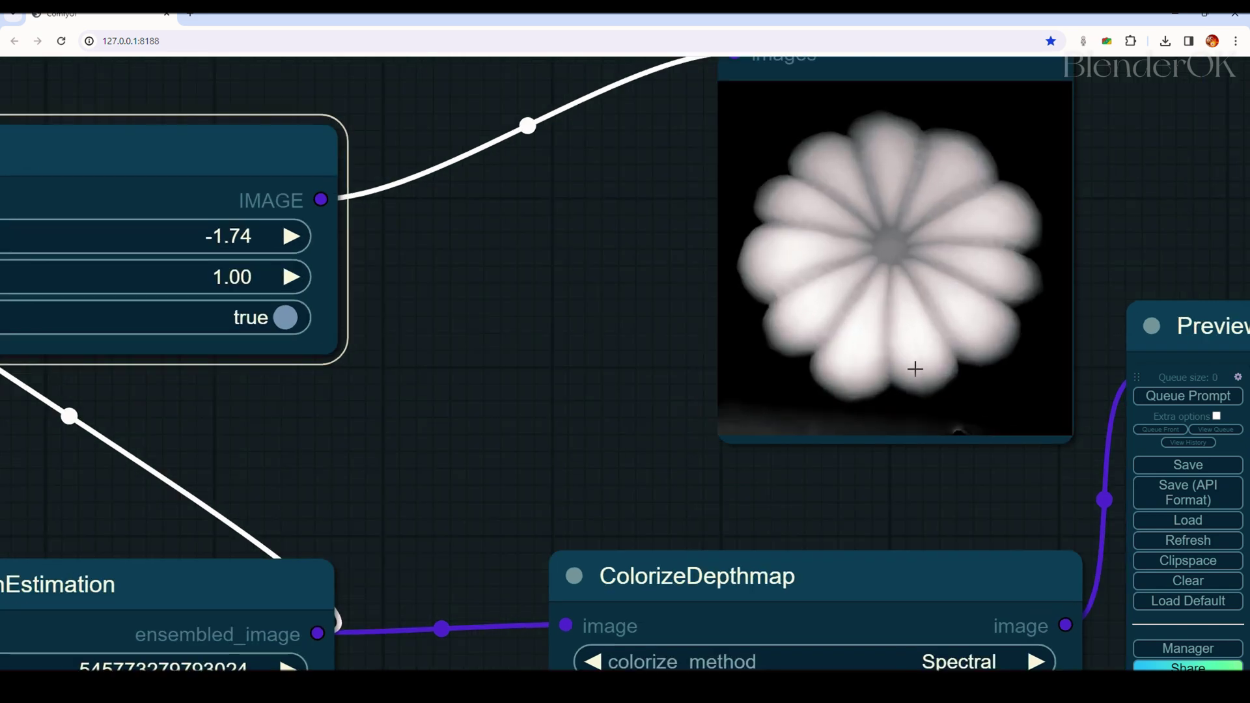
scroll(964, 396, "up", 3)
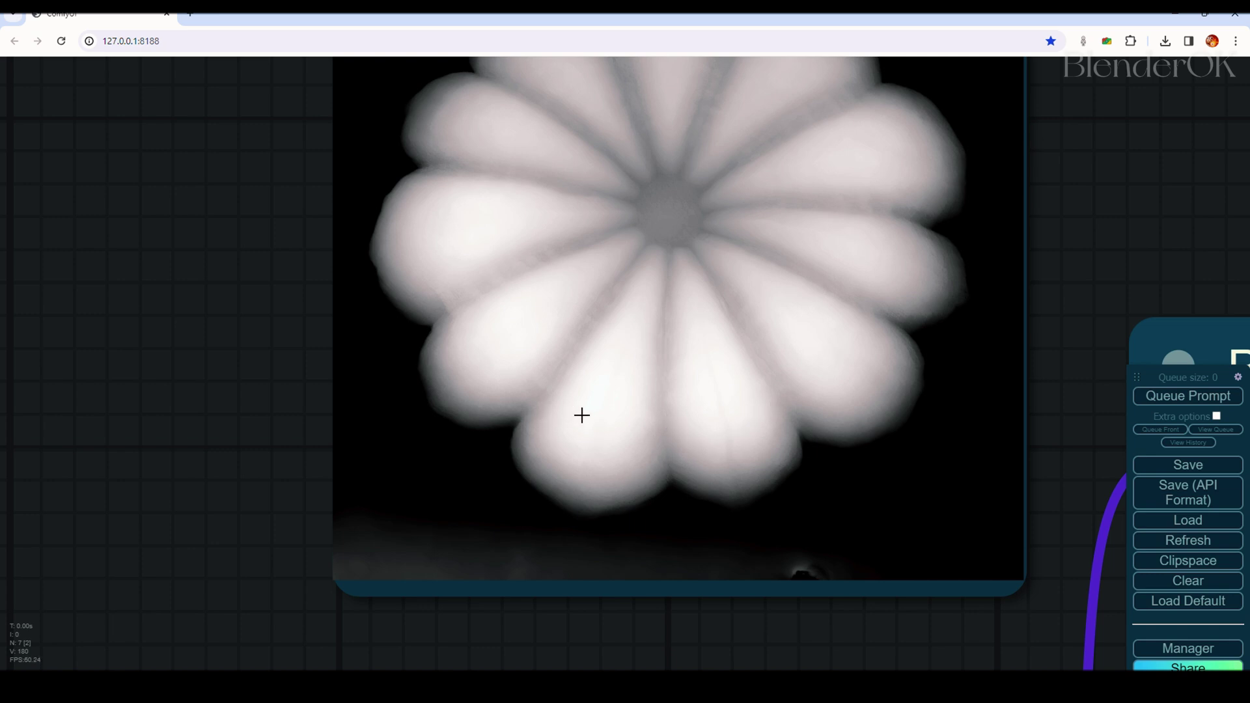
middle_click_drag(615, 362, 647, 413)
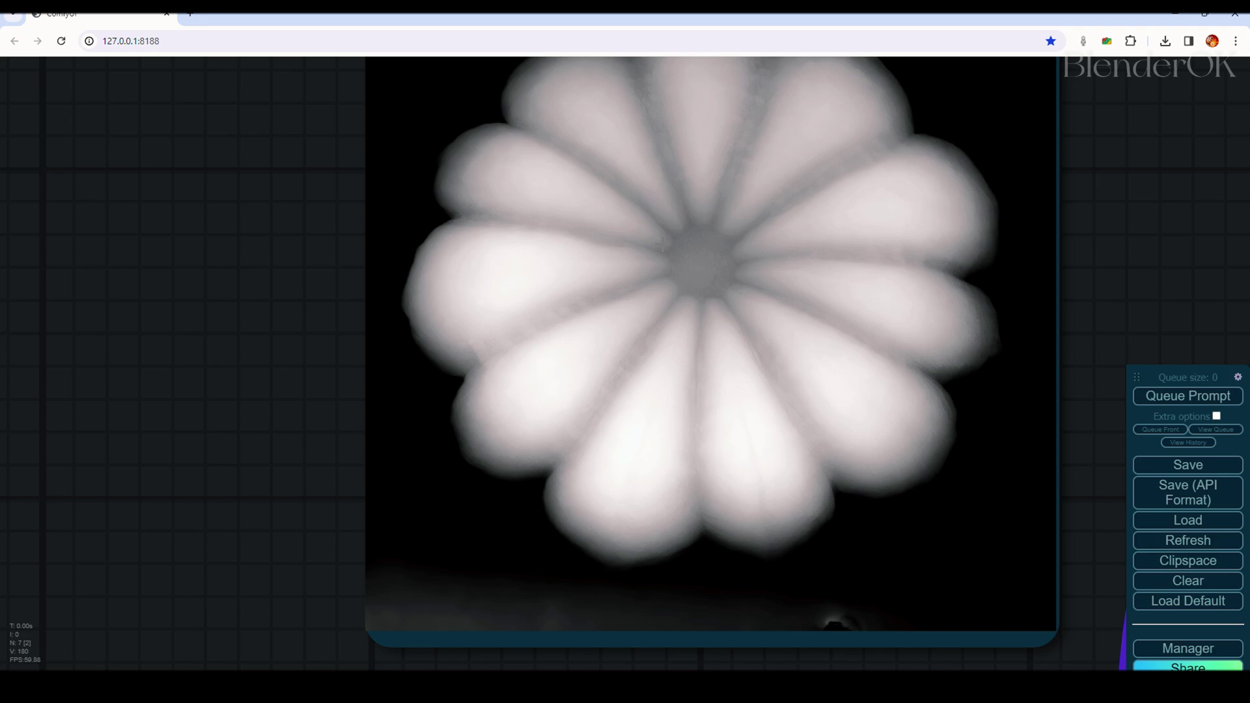
scroll(799, 231, "down", 15)
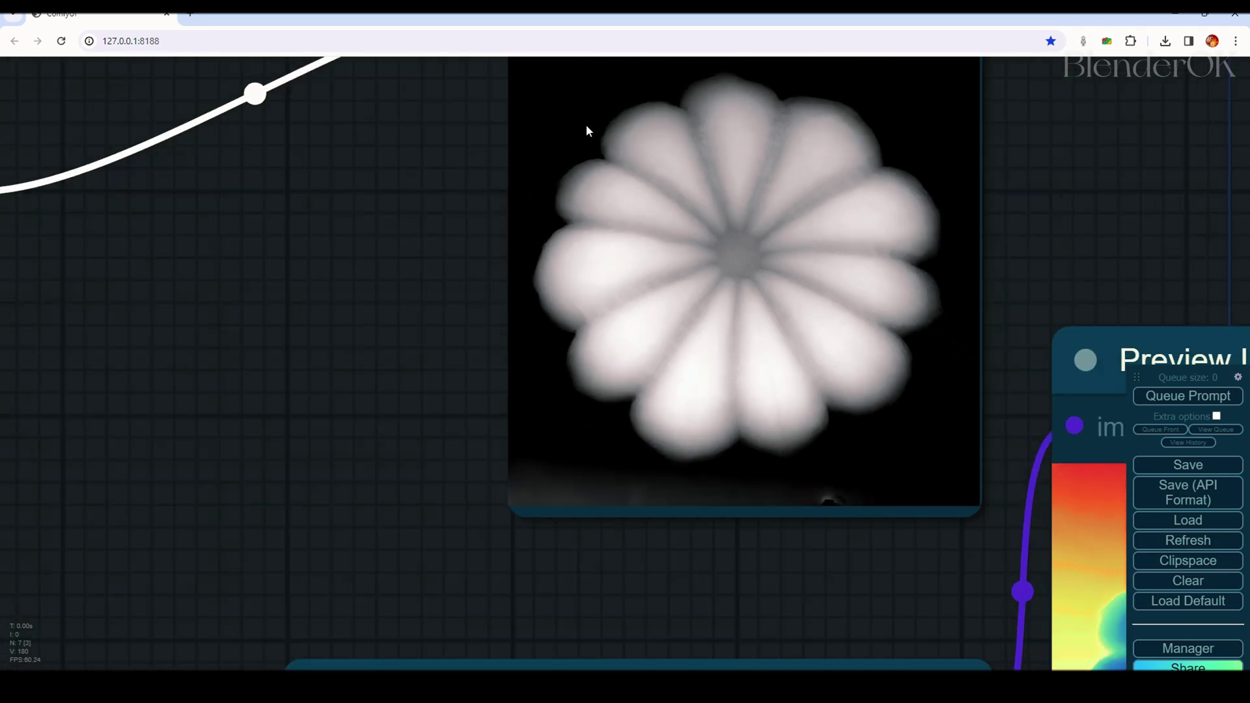
Step: Show the Save Image option of the greyscale depth preview, dismiss it unused and return to the whole workflow
scroll(689, 366, "up", 4)
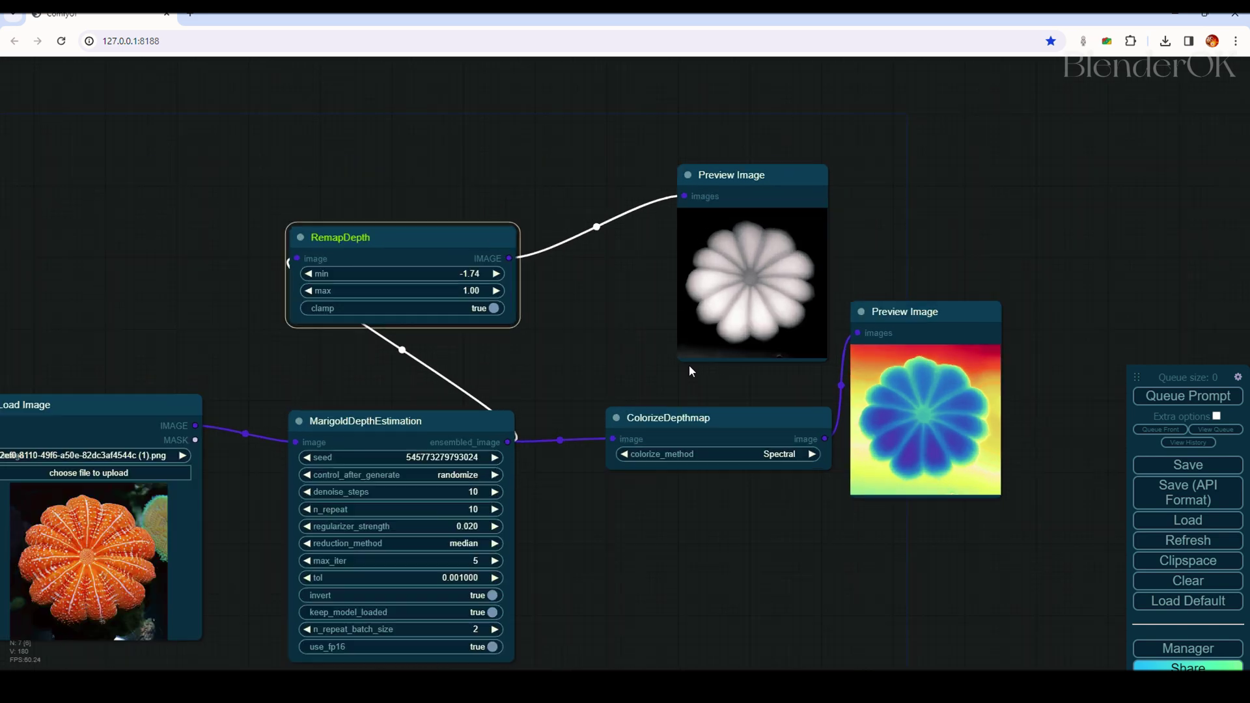
right_click(750, 245)
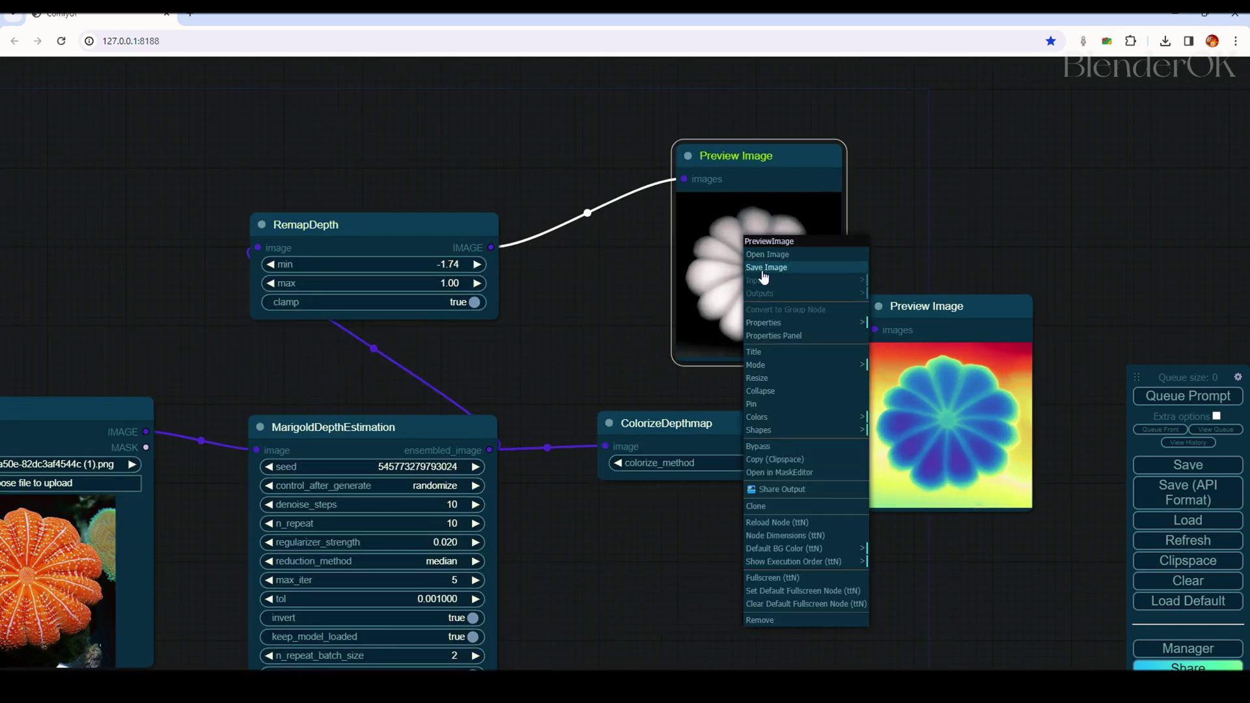
left_click(586, 315)
scroll(565, 386, "down", 2)
left_click_drag(566, 387, 591, 351)
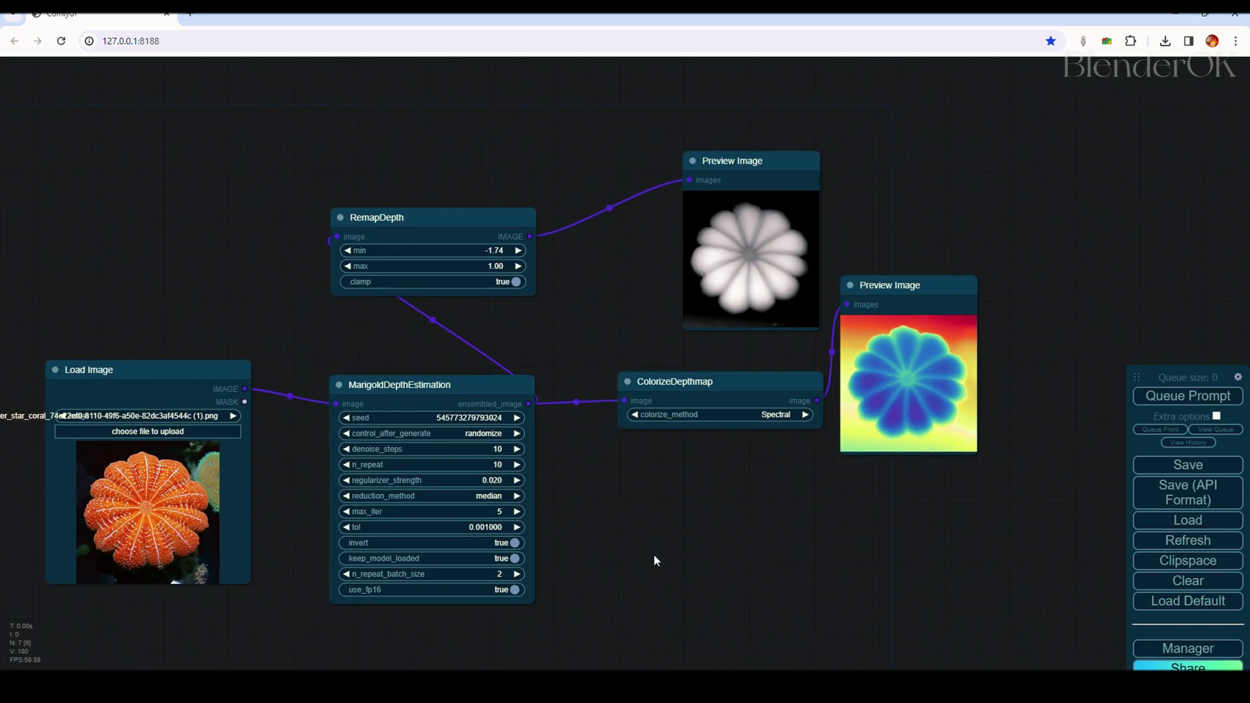
Step: Switch back to Blender and view the coral collection beside the rows of source image planes
mouse_move(692, 684)
left_click(693, 622)
scroll(582, 257, "down", 3)
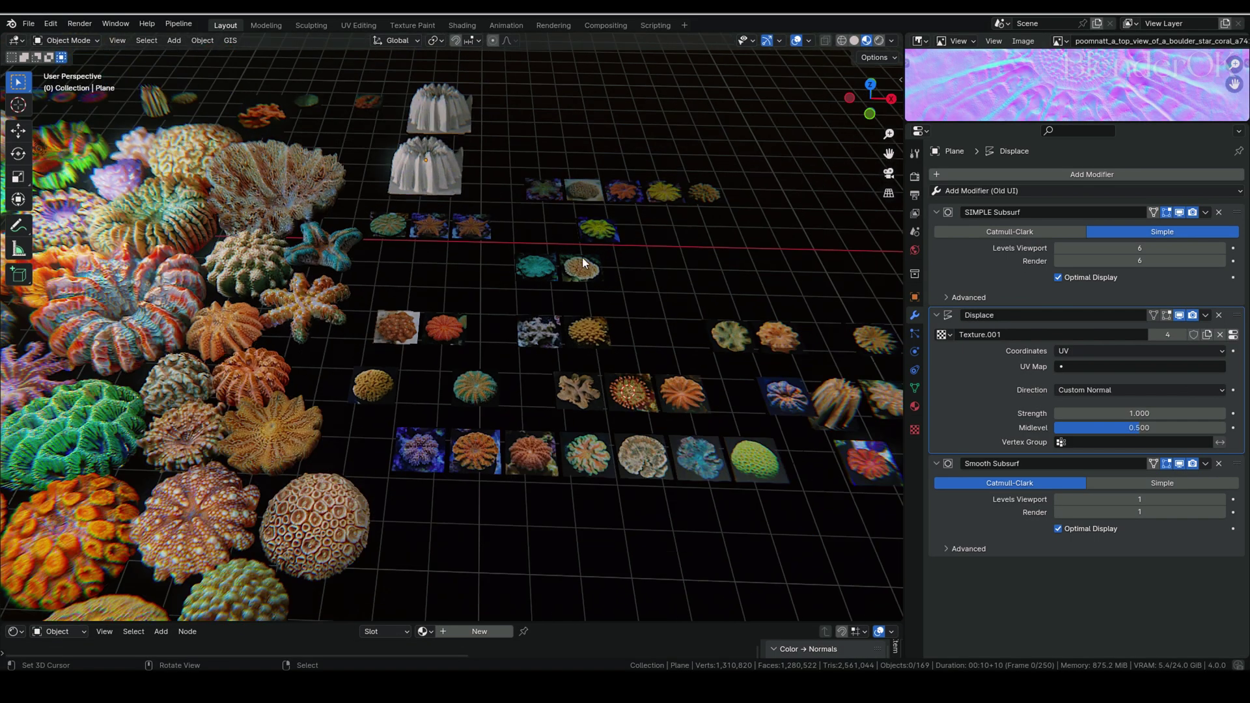
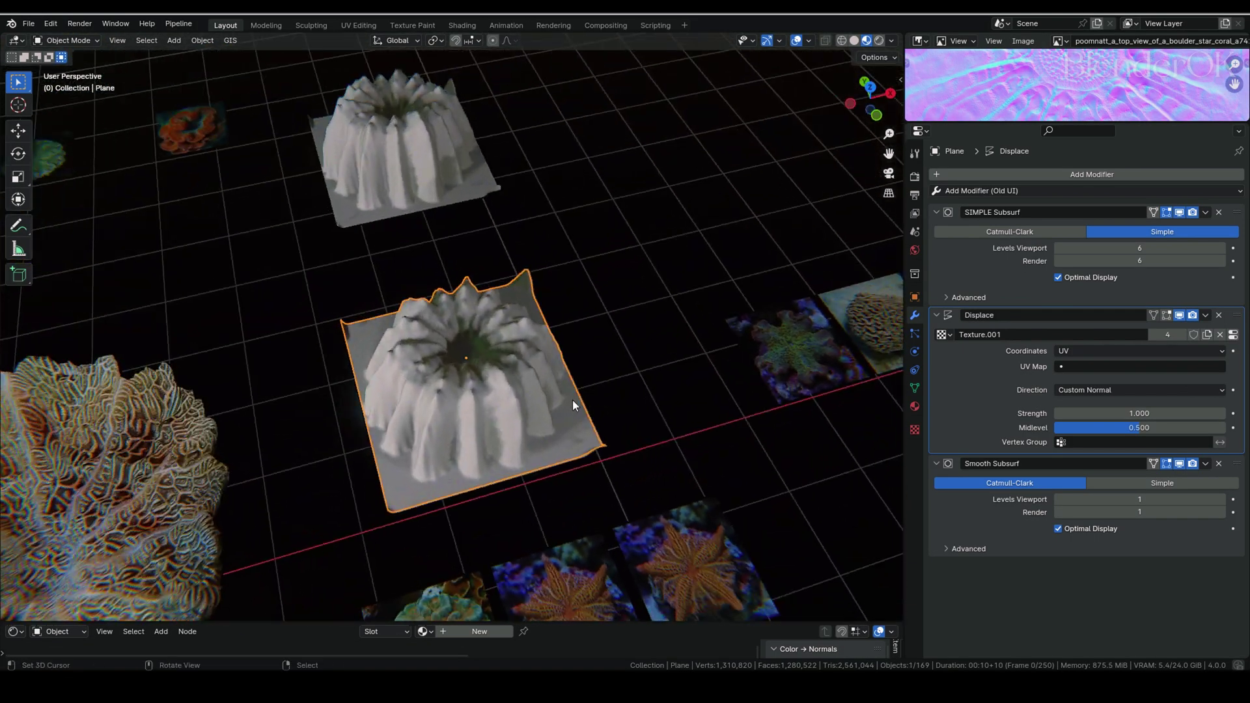
Step: Inspect the grey displaced relief plane up close and widen the properties editor beside the viewport
scroll(519, 387, "up", 3)
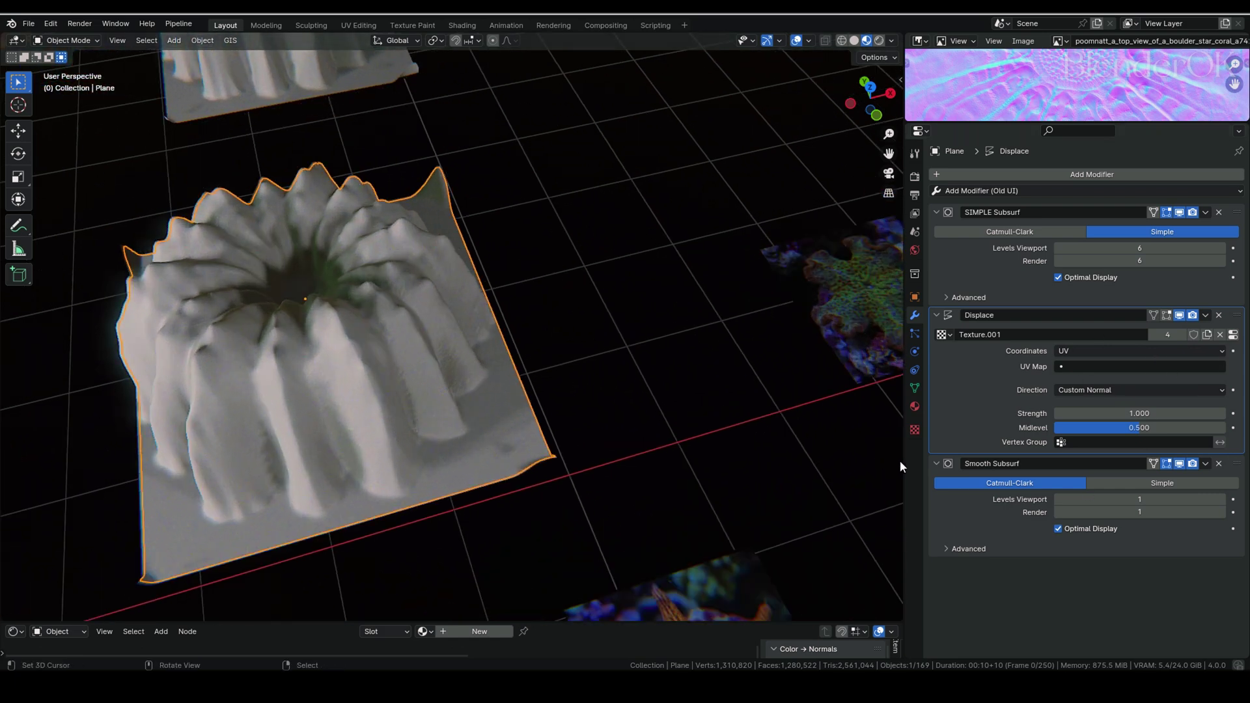
left_click_drag(904, 460, 850, 460)
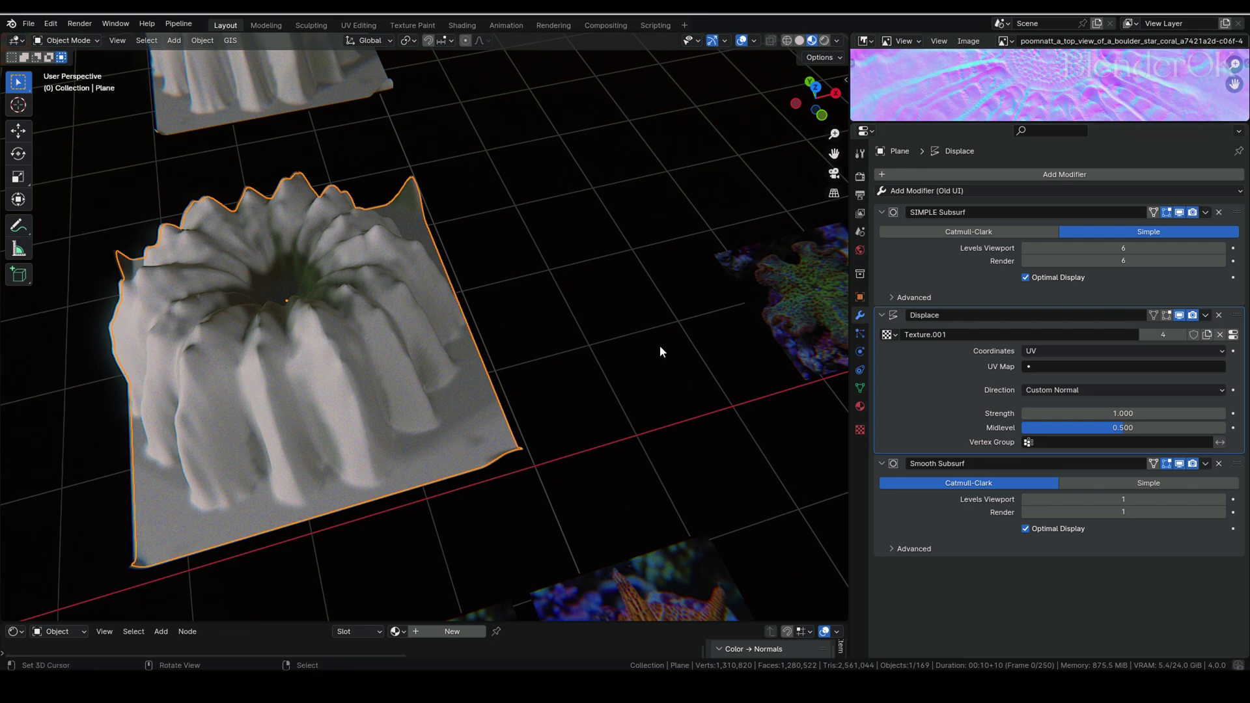
scroll(659, 345, "down", 10)
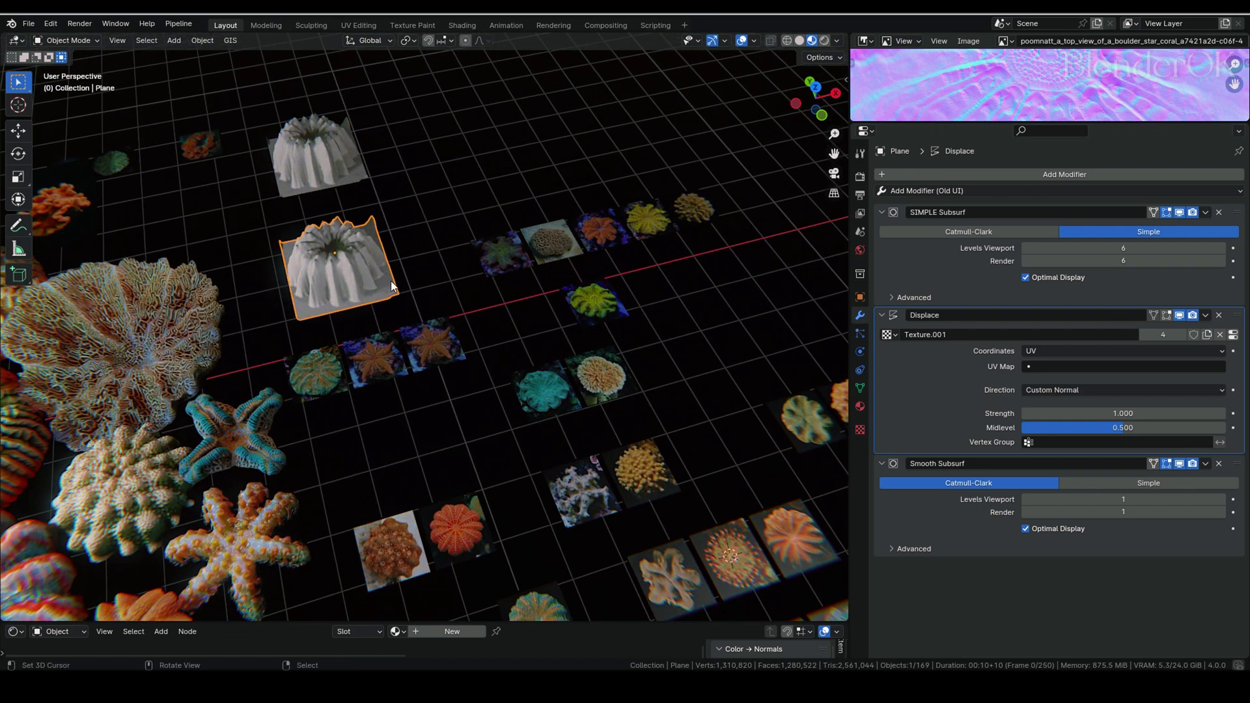
middle_click_drag(527, 459, 464, 189)
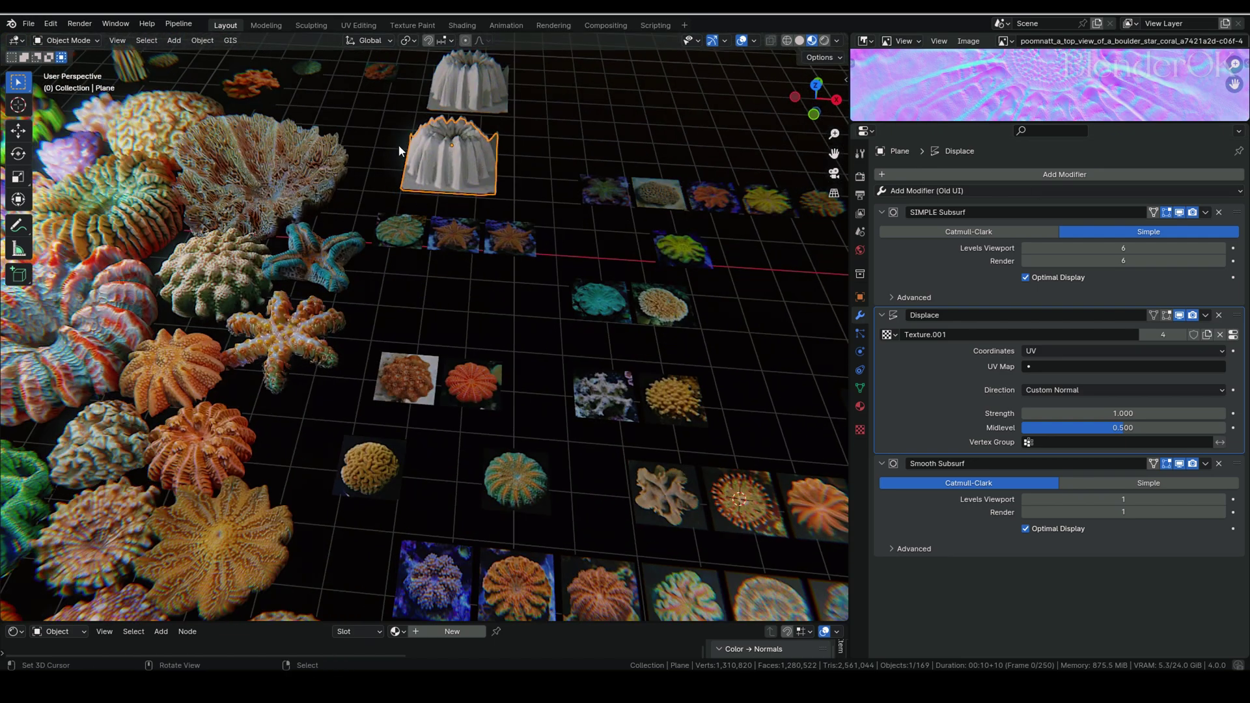
Step: Link the materials of the grey displaced plane to the red coral image plane, keeping the grey plane active
scroll(511, 426, "up", 4)
middle_click_drag(600, 418, 523, 340, "shift")
scroll(524, 340, "up", 3)
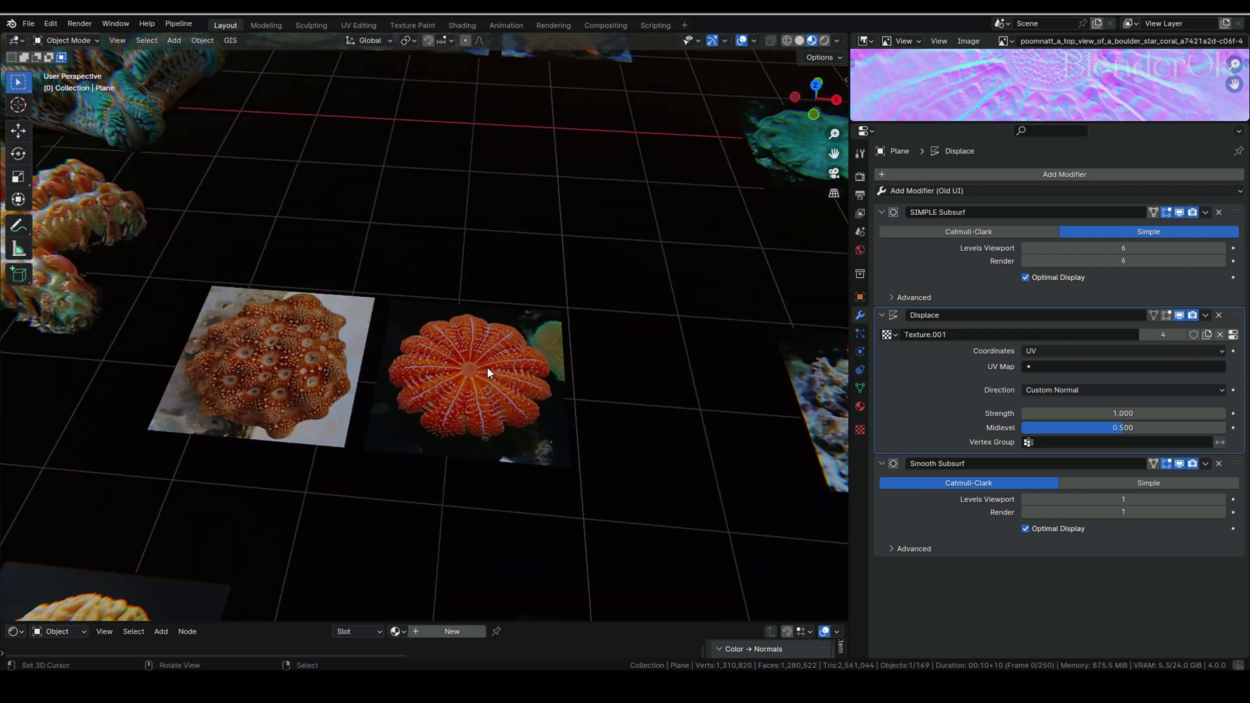
right_click(487, 368)
key("shift+a")
mouse_move(595, 381)
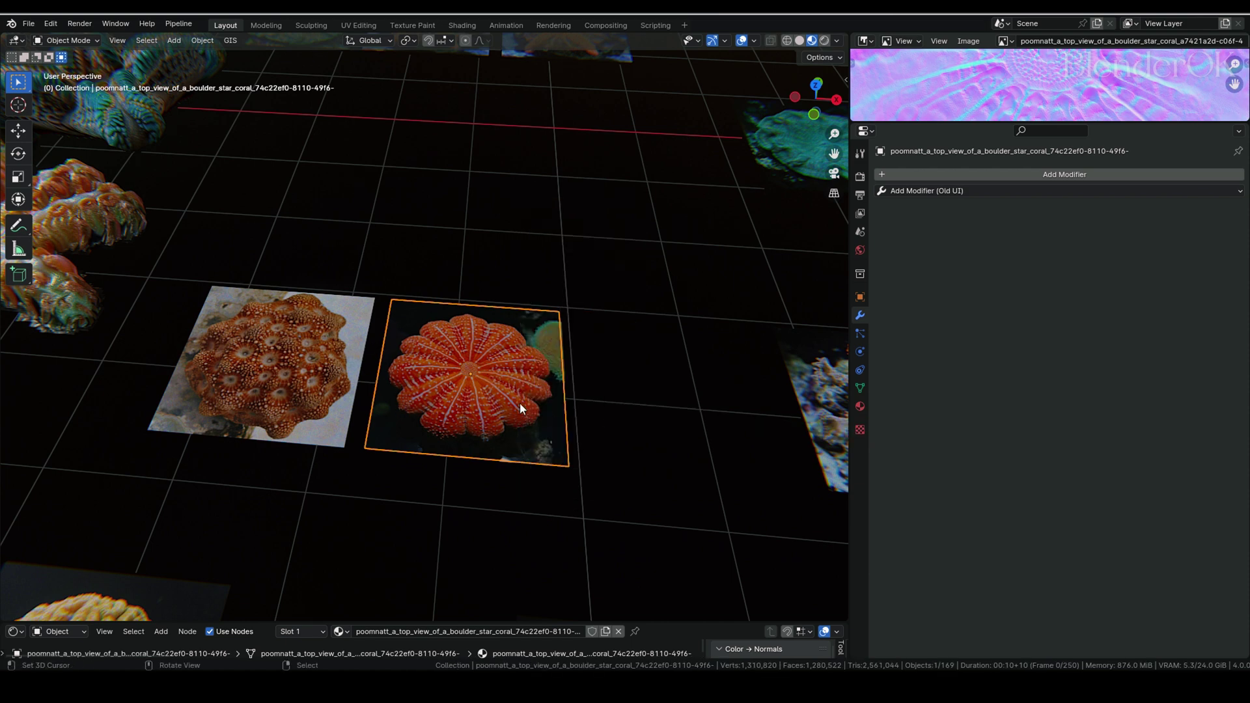
middle_click_drag(519, 404, 502, 342)
scroll(456, 344, "down", 2)
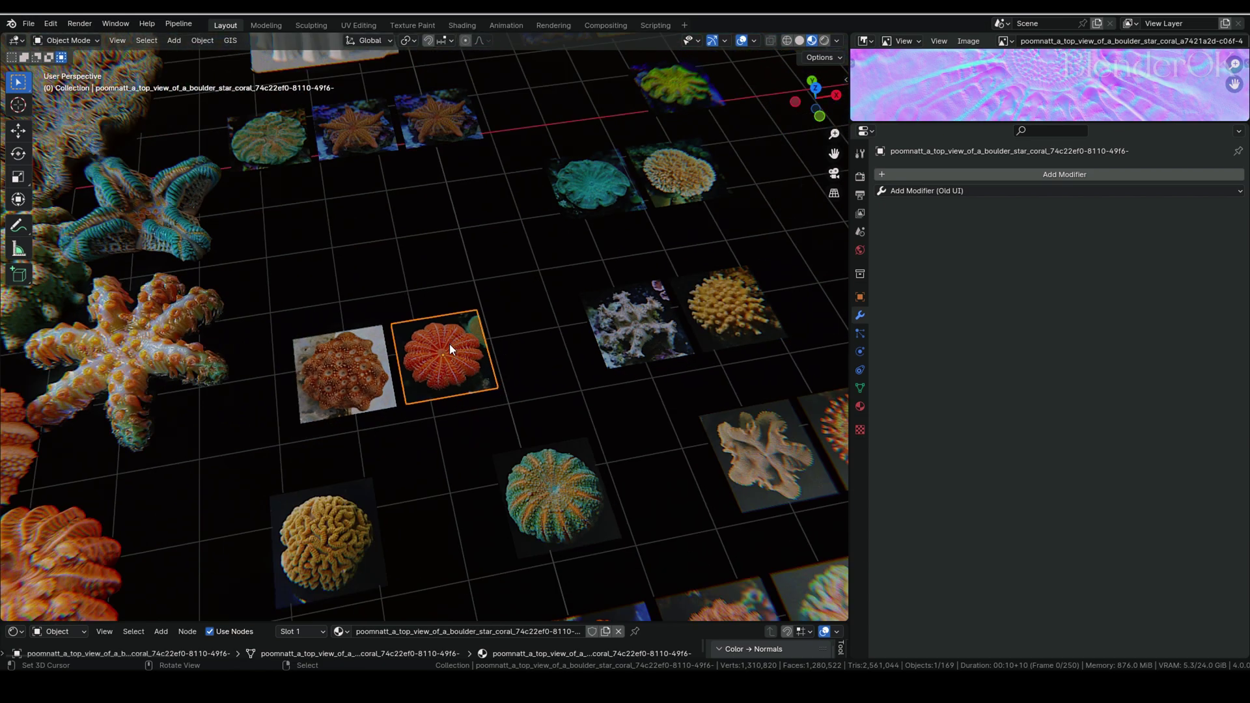
middle_click_drag(379, 173, 430, 306, "shift")
left_click(370, 141, "shift")
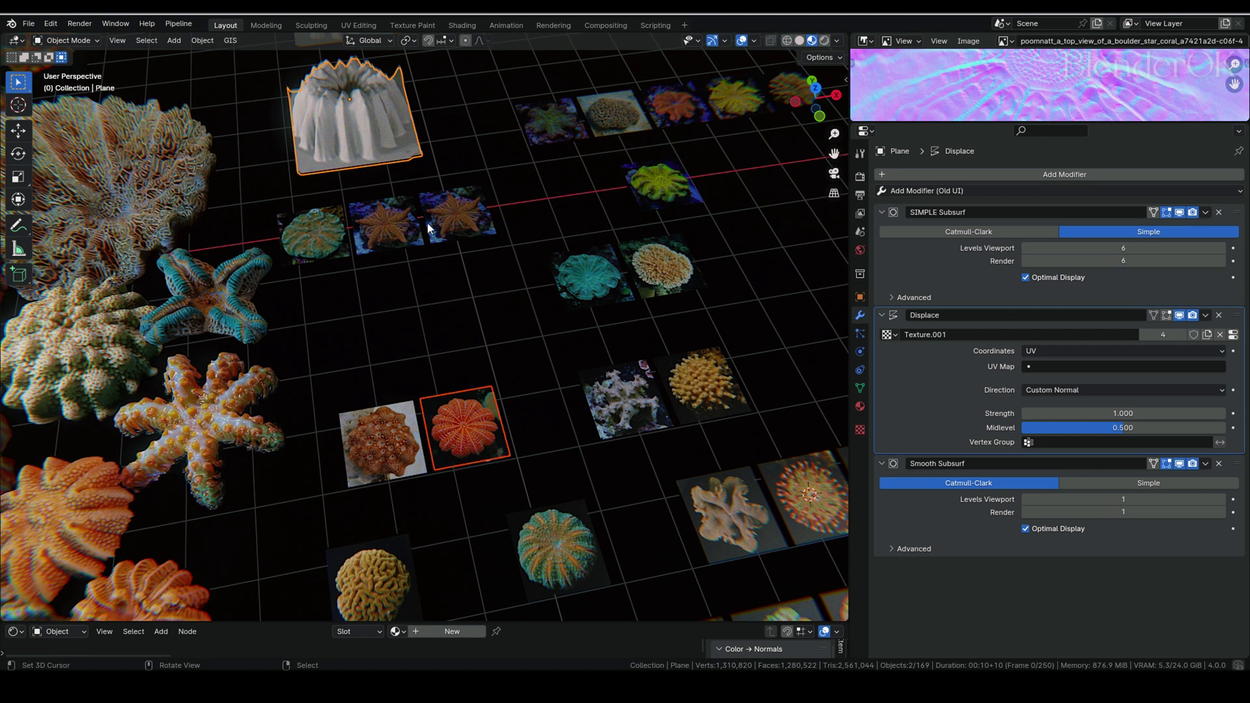
key("ctrl+l")
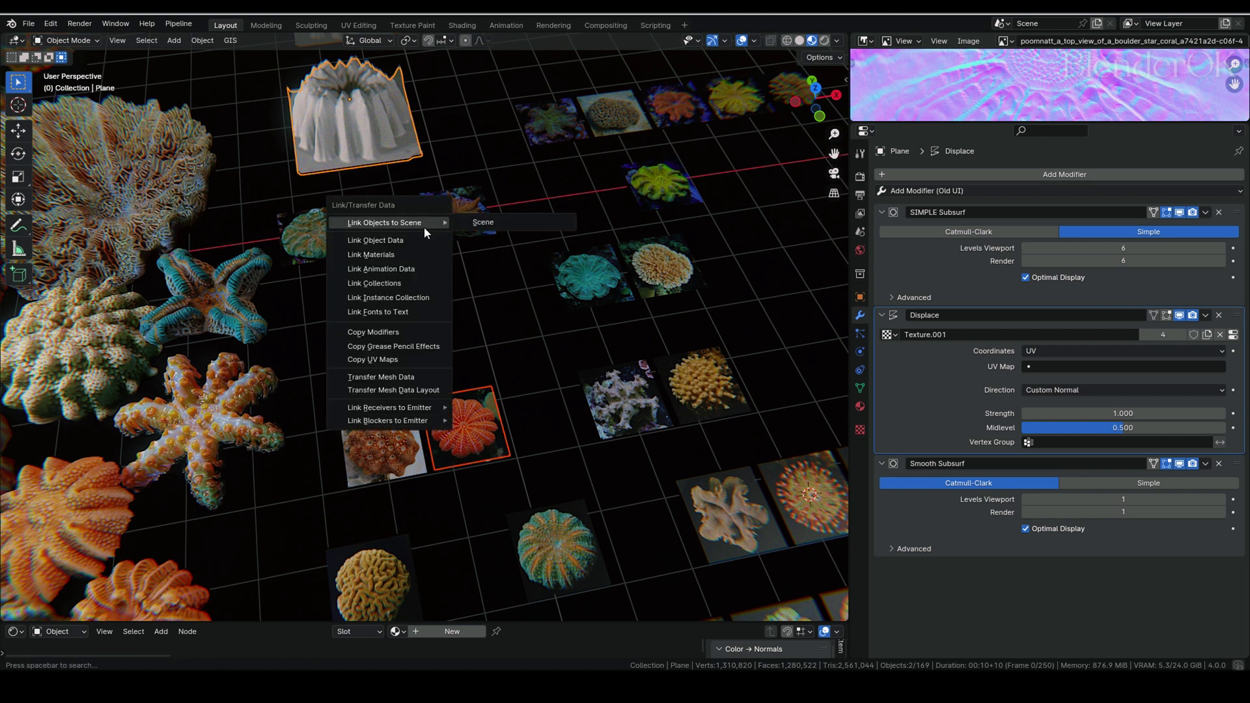
left_click(418, 252)
middle_click_drag(452, 355, 447, 333)
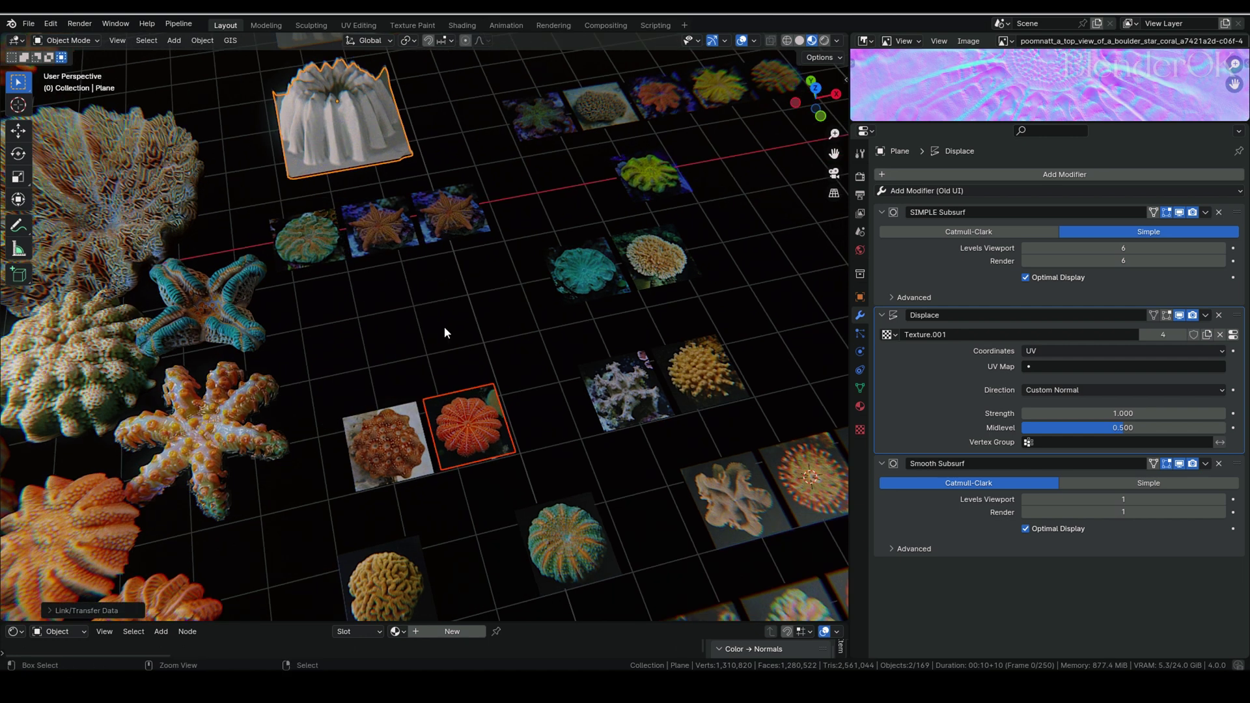
Step: Copy the grey displaced plane's modifiers to the red coral image plane and clear the selection
key("ctrl+l")
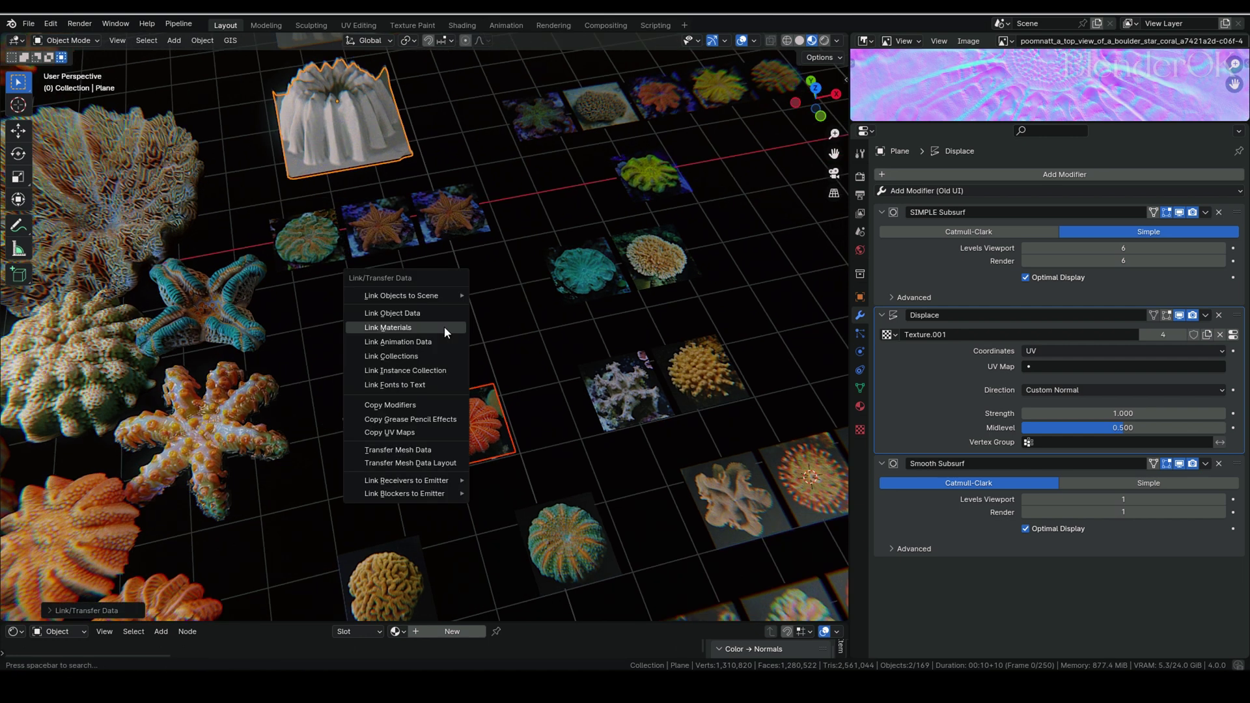
left_click(435, 404)
left_click(497, 338)
scroll(497, 338, "up", 3)
middle_click_drag(478, 525, 382, 361, "shift")
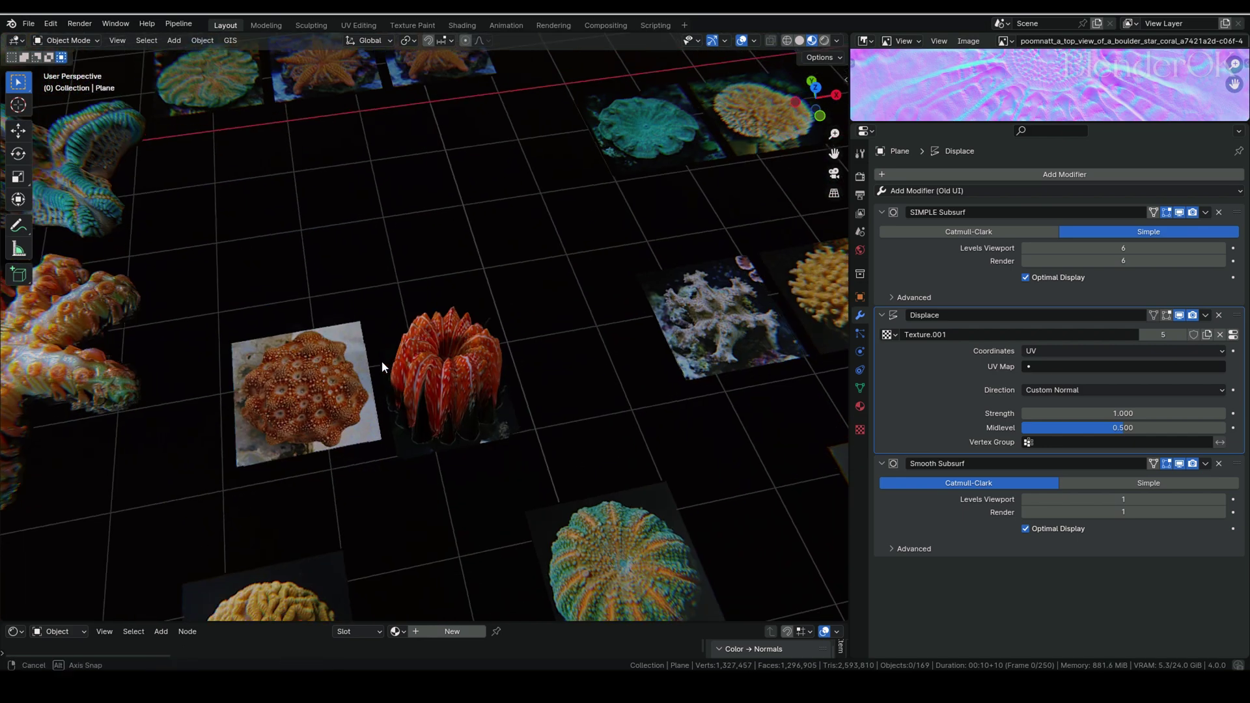
Step: Select the displaced red coral plane and scale it along the Z axis to adjust its relief height
scroll(479, 331, "up", 4)
middle_click_drag(502, 352, 542, 341)
right_click(490, 329)
key("s")
key("z")
left_click(531, 345)
Step: Move the red coral relief along the Z axis and check its shape from above
key("g")
key("z")
left_click(566, 219)
middle_click_drag(555, 238, 471, 377)
middle_click_drag(551, 405, 385, 386)
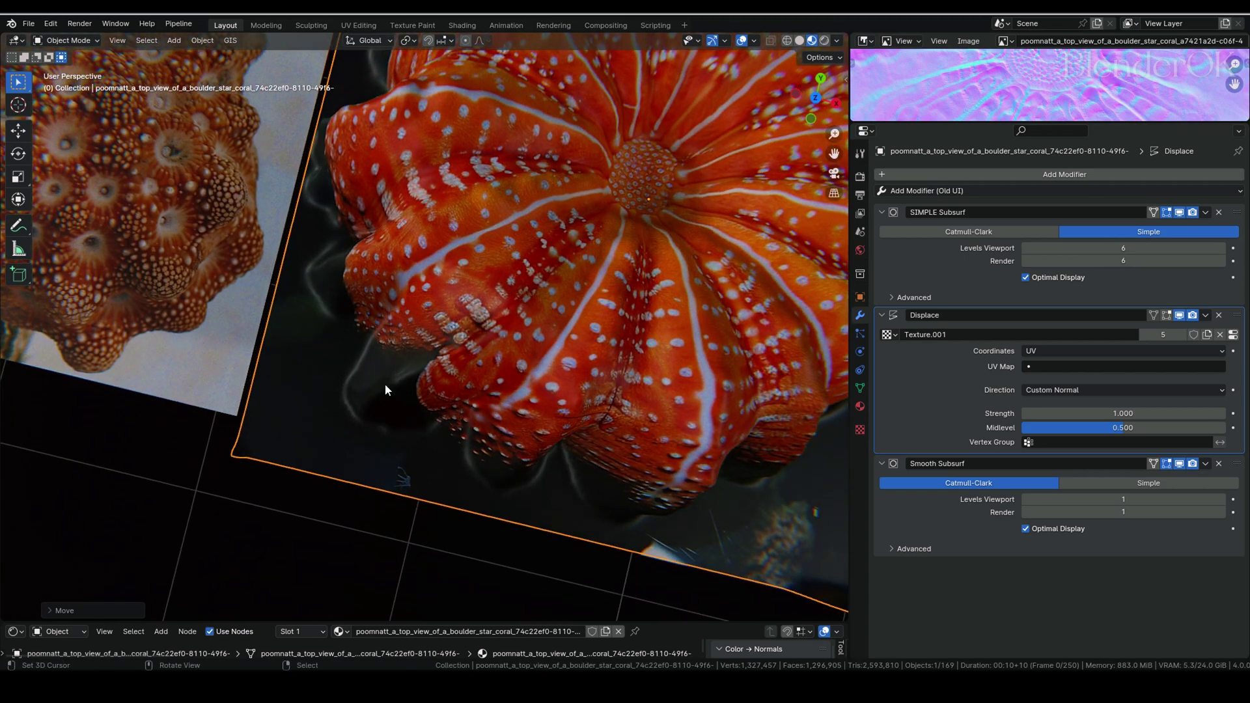
scroll(458, 450, "down", 5)
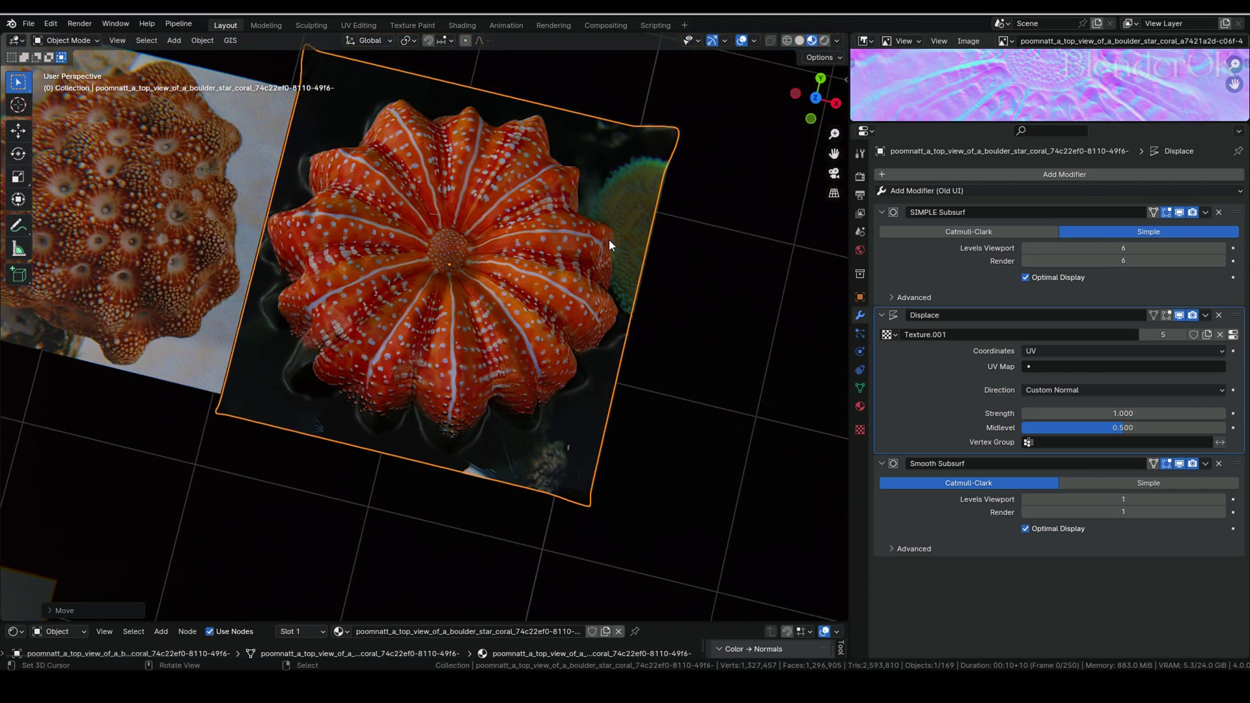
Step: Replace the displacement texture's image with the depth map ComfyUI_temp_ghaej_00002_.png from the reef folder and deselect the coral
left_click(859, 429)
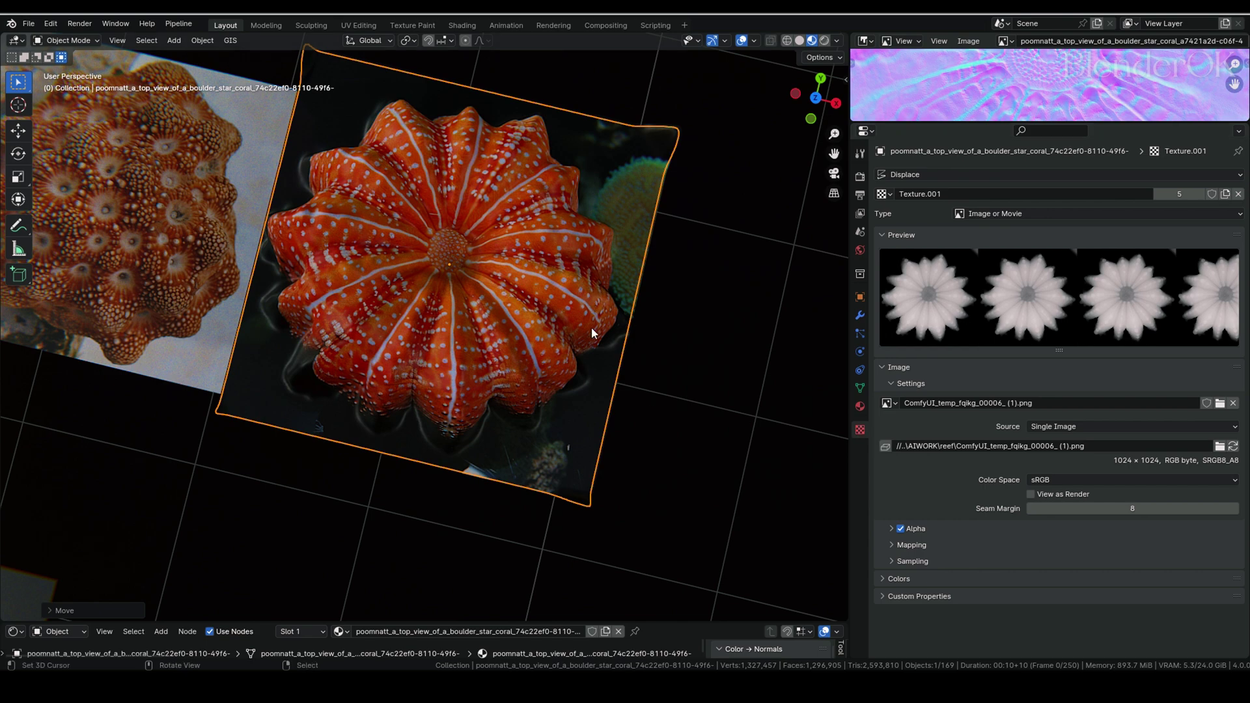
left_click(1220, 404)
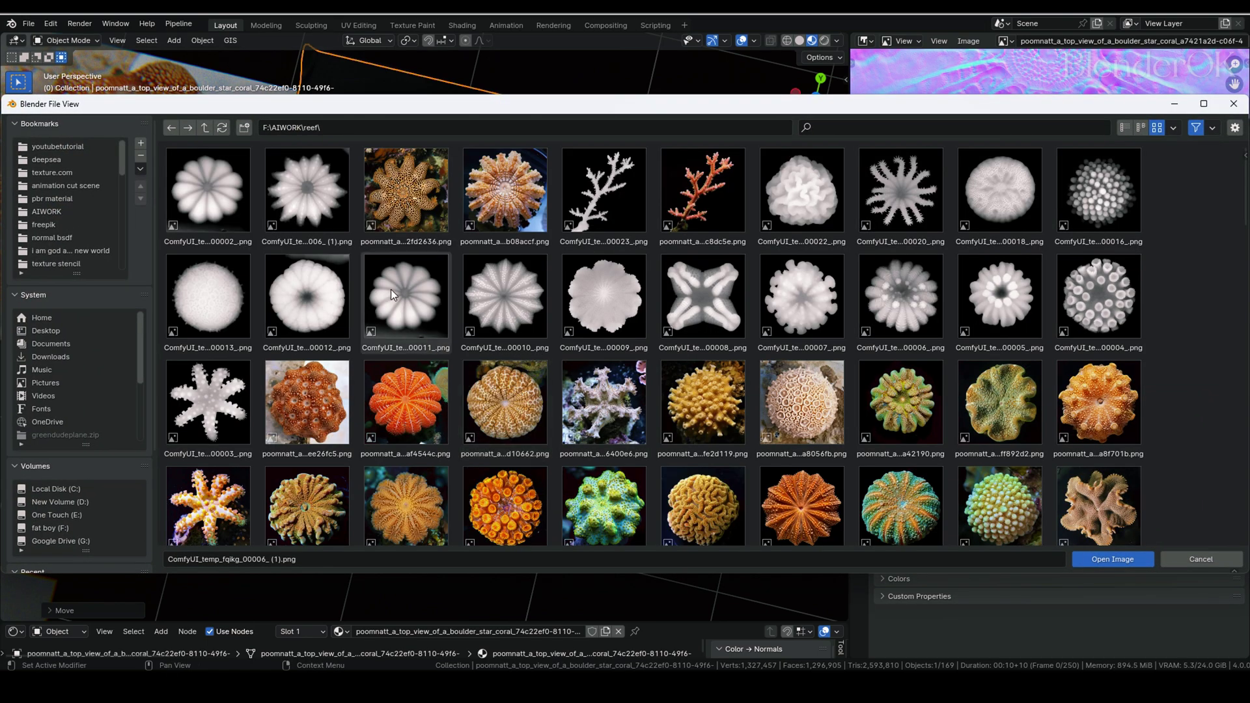
left_click(224, 197)
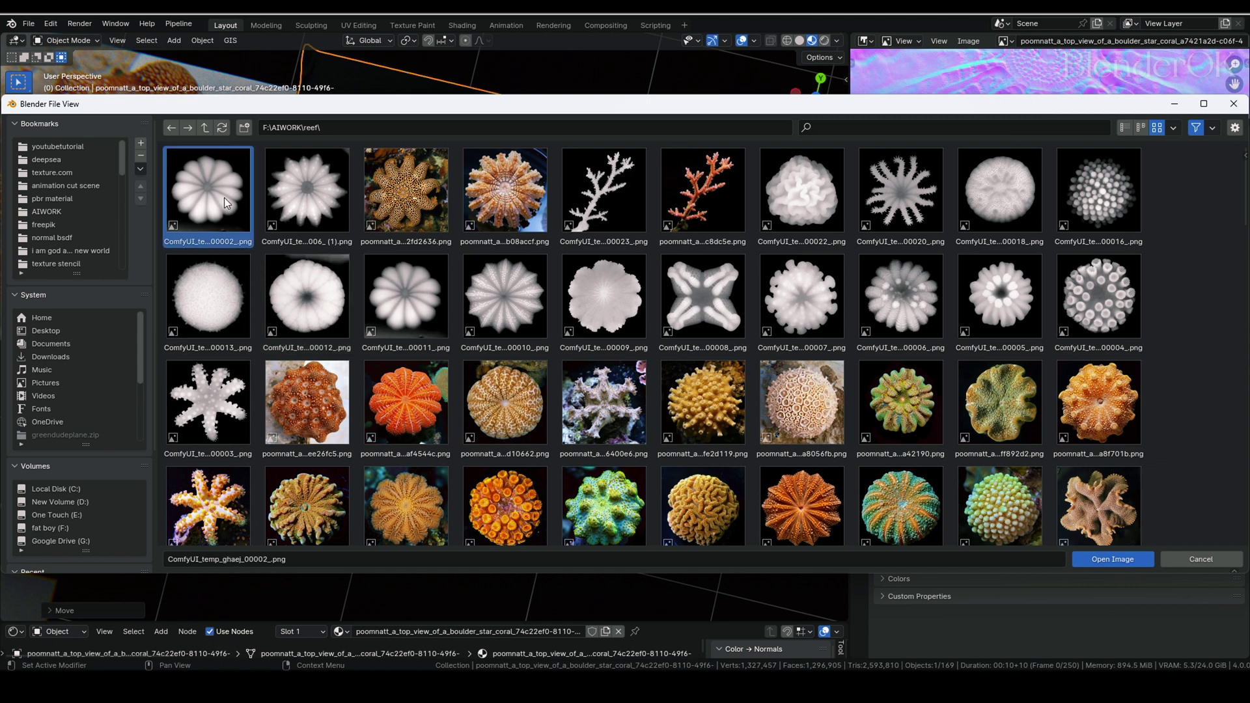
left_click(1113, 555)
left_click(758, 421)
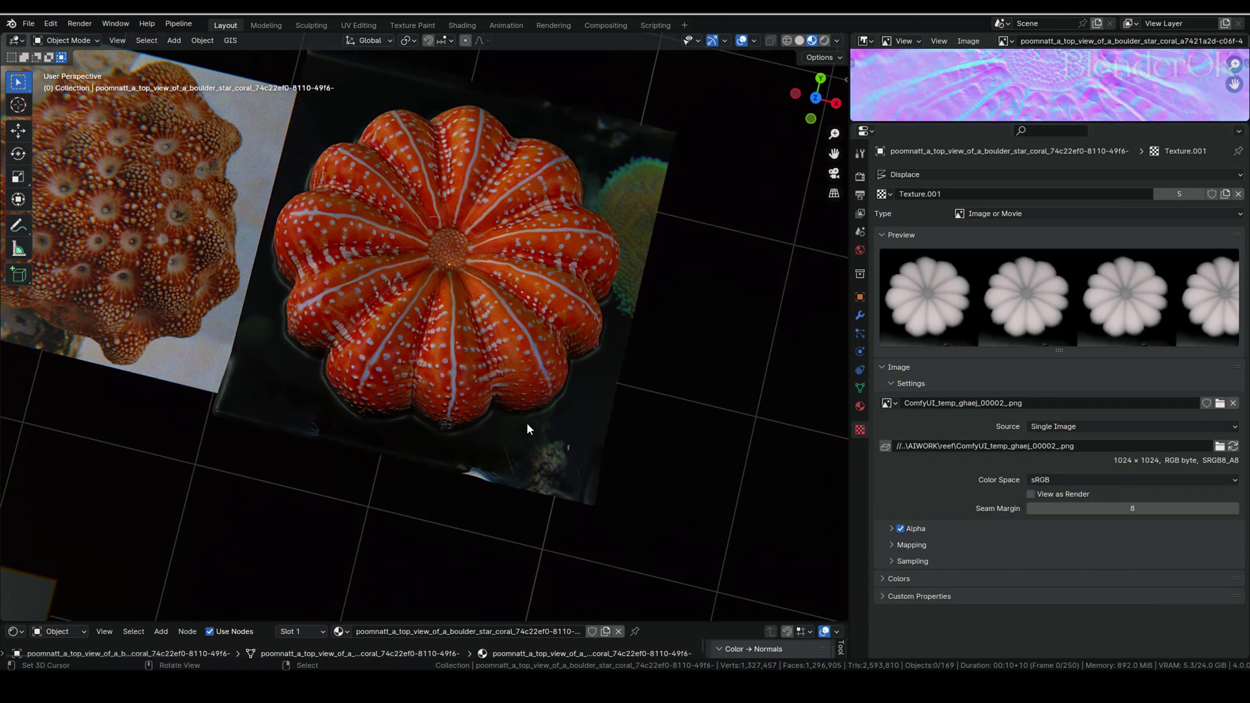
Step: Review the red coral relief from several angles, select it and show its undisplaced base face in Edit Mode
middle_click_drag(526, 423, 473, 533)
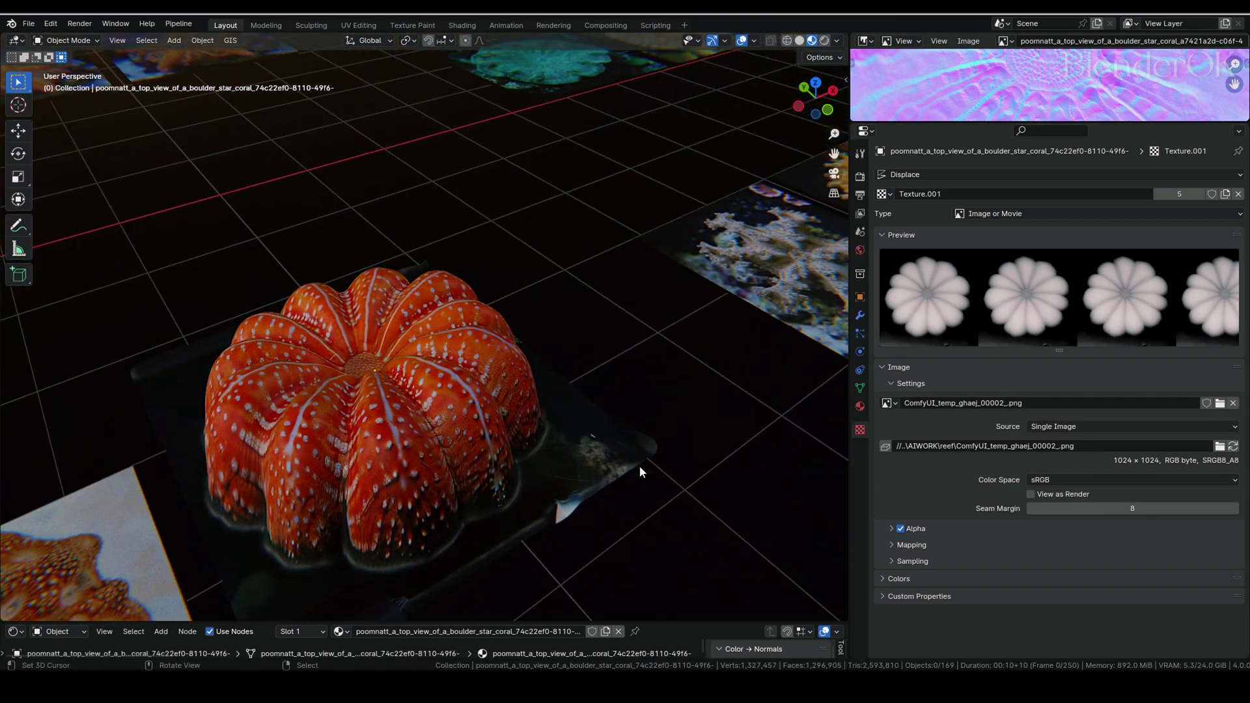
middle_click_drag(591, 464, 460, 490)
middle_click_drag(552, 463, 500, 557)
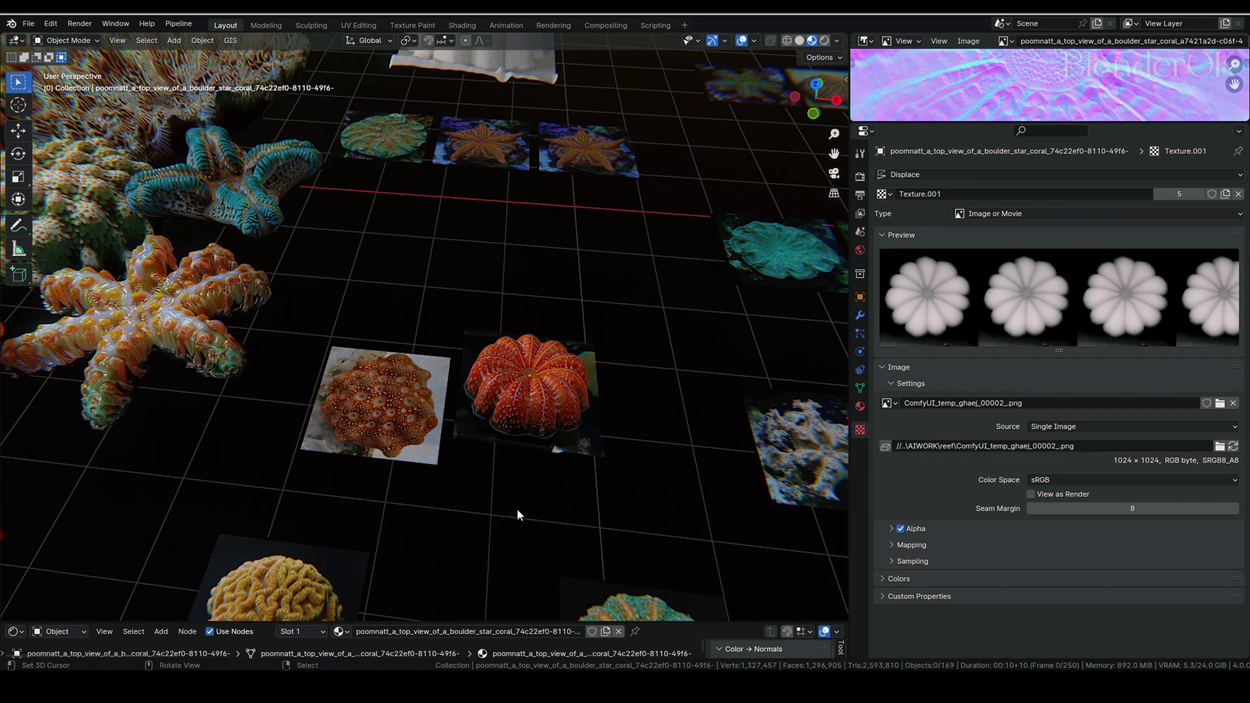
middle_click_drag(513, 453, 515, 490)
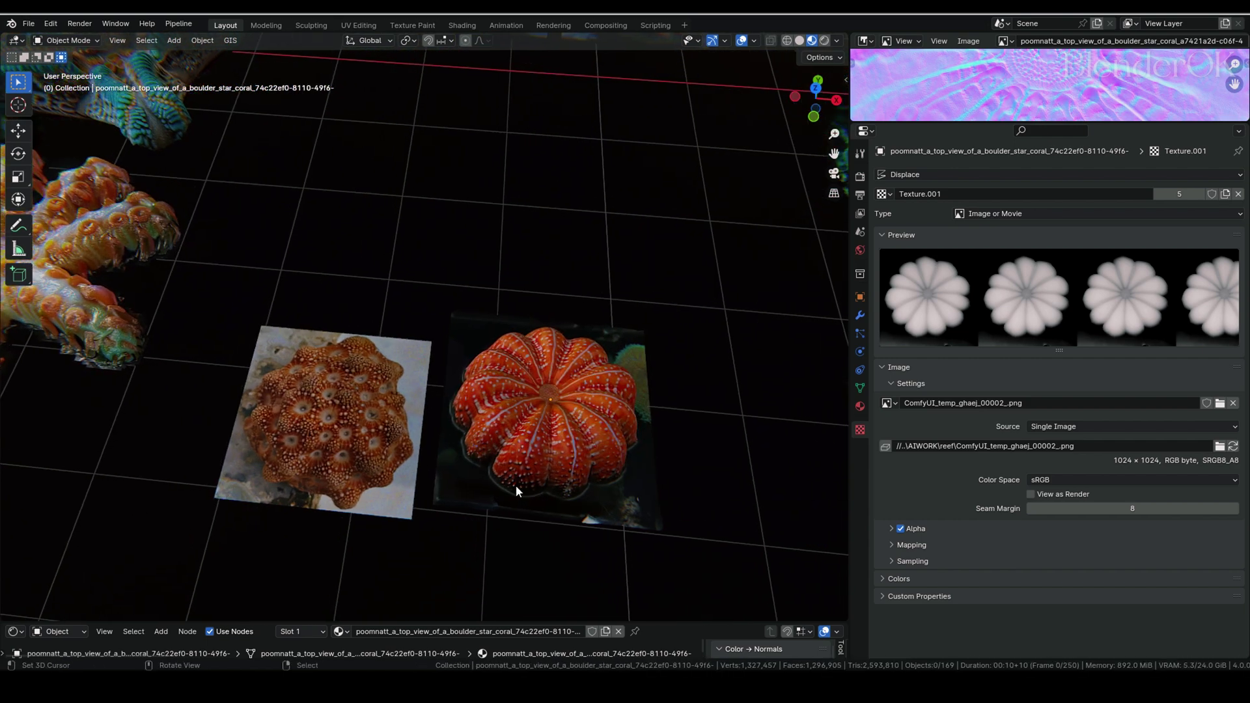
left_click(640, 472)
key("KP_Decimal")
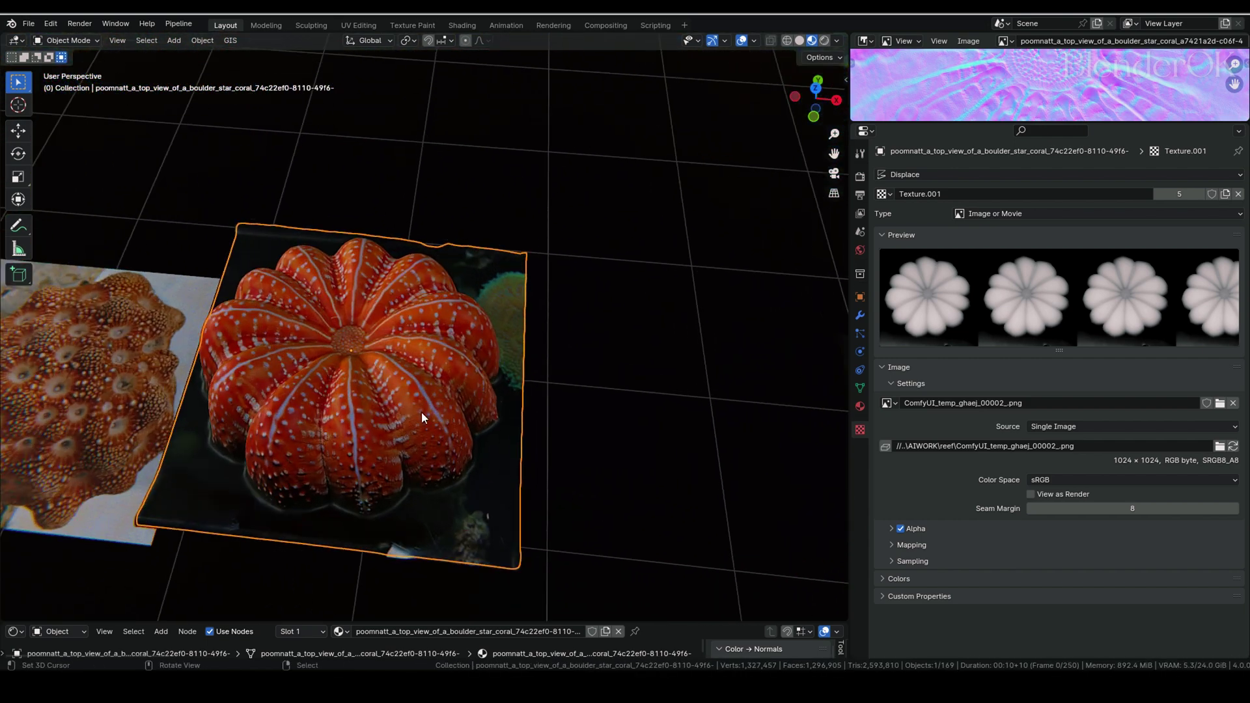
left_click(86, 45)
left_click(60, 69)
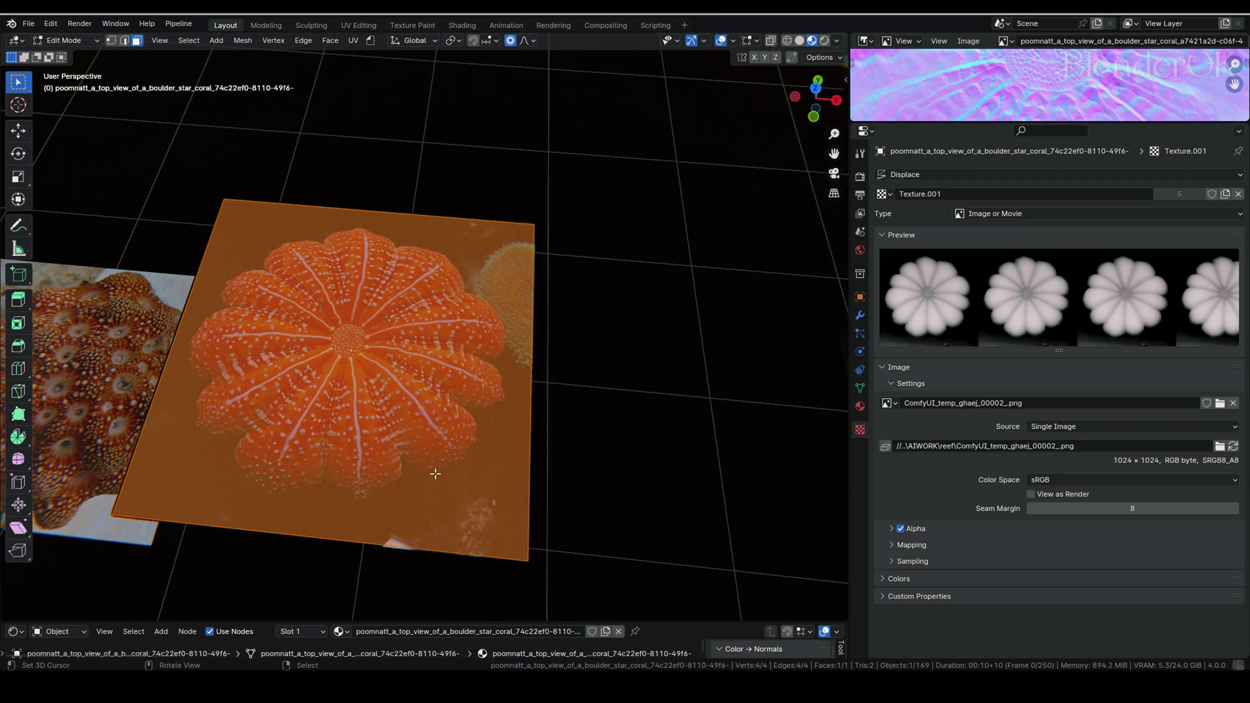
middle_click_drag(436, 475, 436, 262)
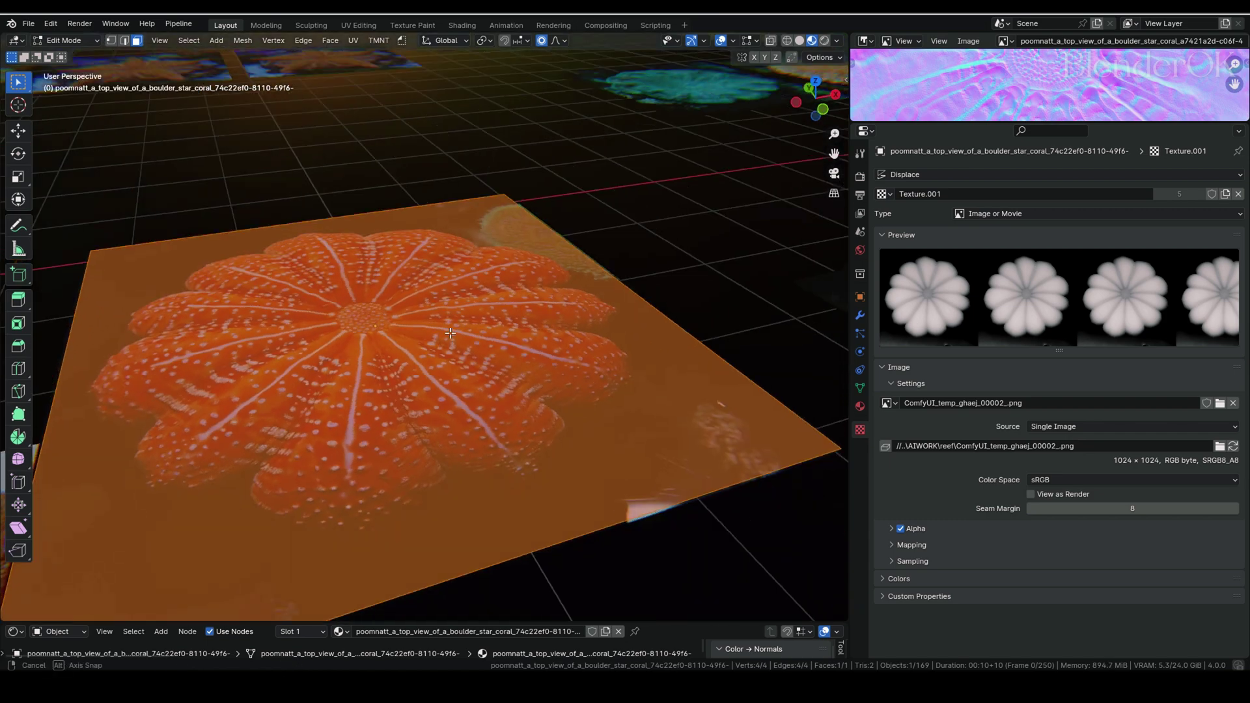
Step: Move the coral plane's far corner vertex about 0.06 m with proportional editing and return to Object Mode
left_click(111, 40)
left_click(525, 188)
key("g")
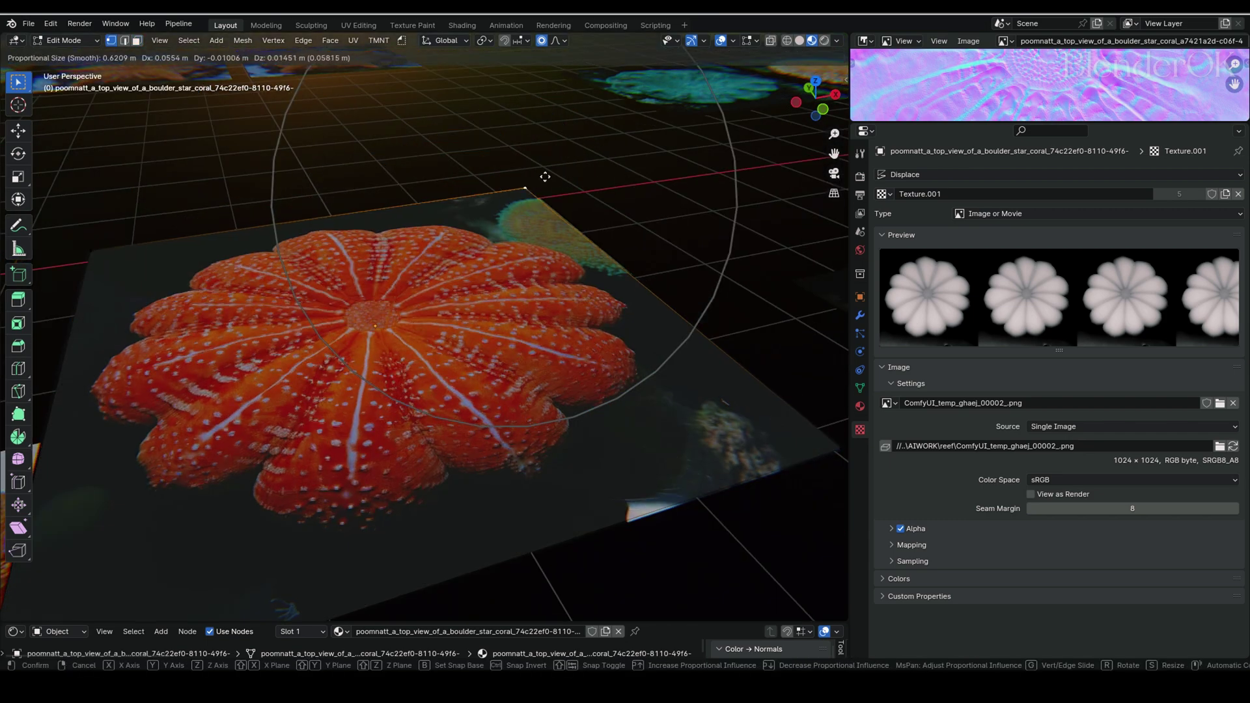
left_click(545, 176)
left_click(65, 41)
left_click(60, 55)
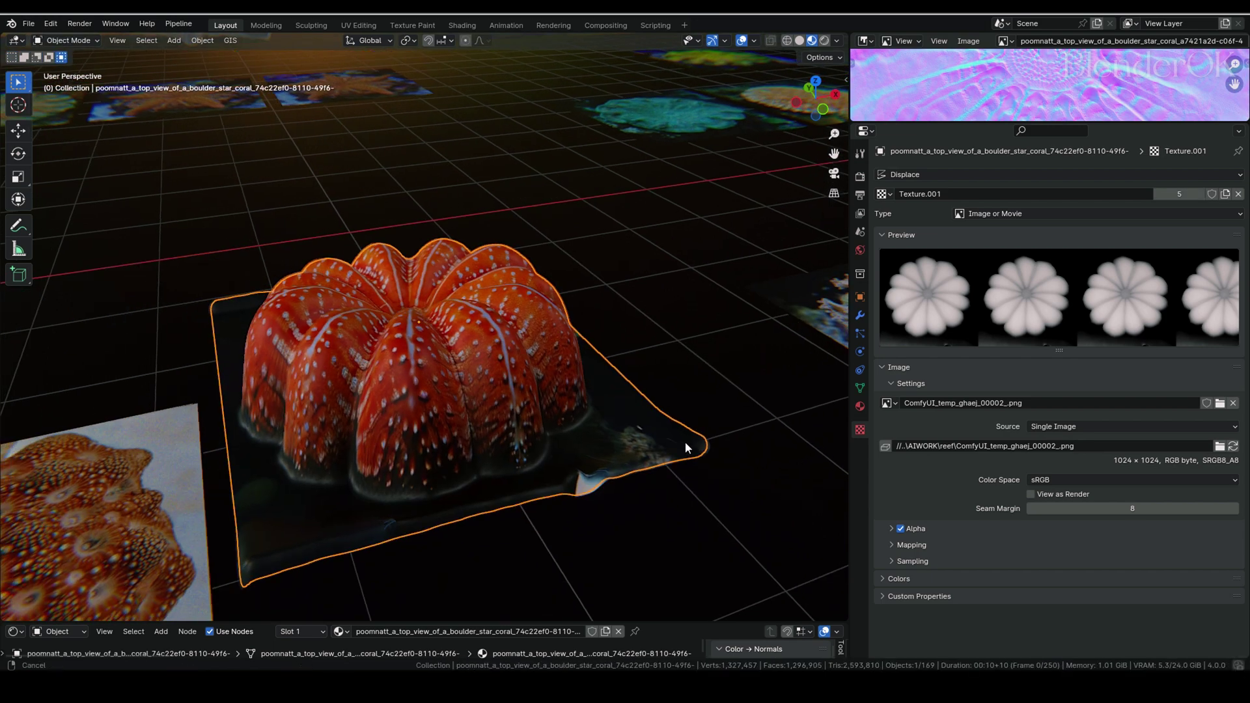
Step: Show the red coral's modifier stack and convert the object to a mesh to bake in its modifiers
middle_click_drag(685, 442, 836, 384)
left_click(861, 316)
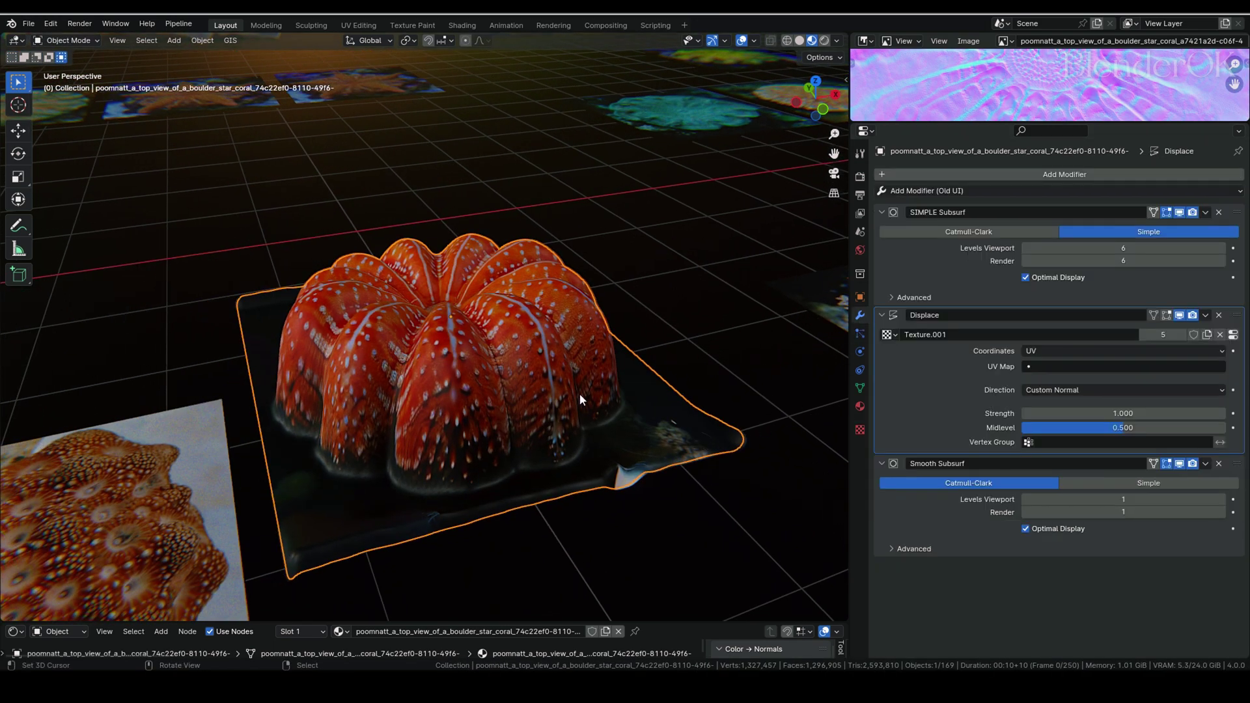
left_click(1206, 212)
left_click(203, 40)
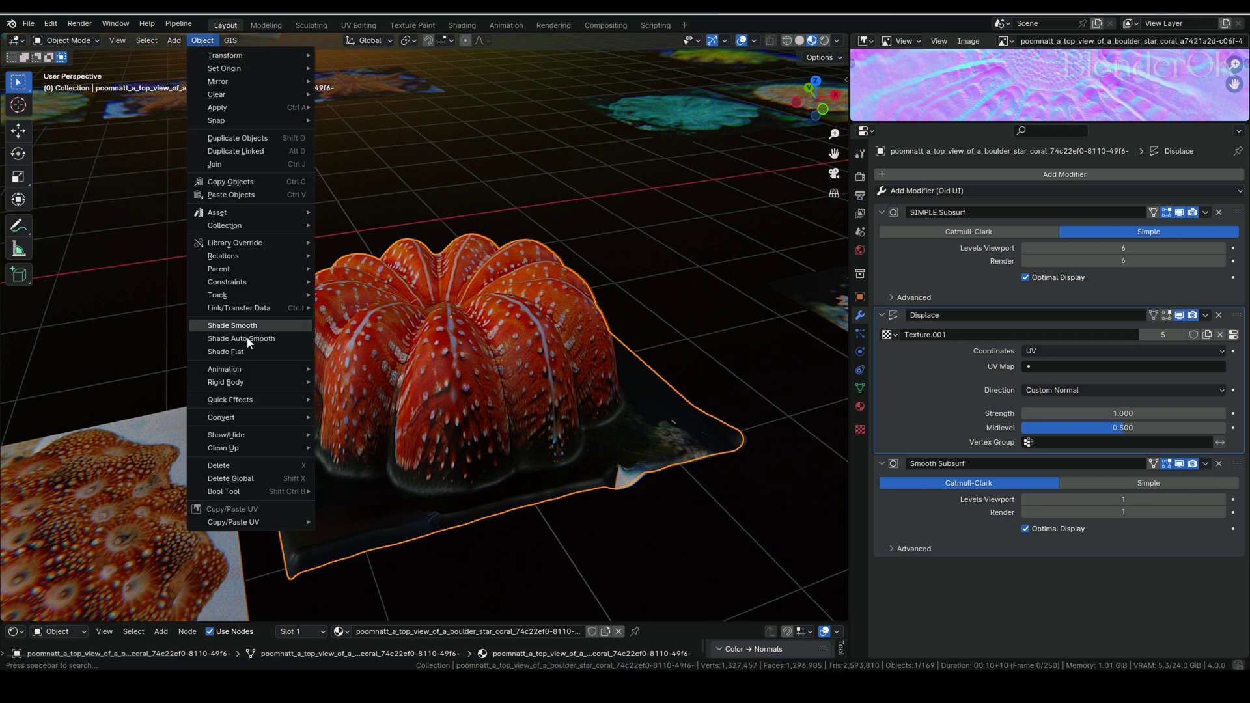
mouse_move(241, 417)
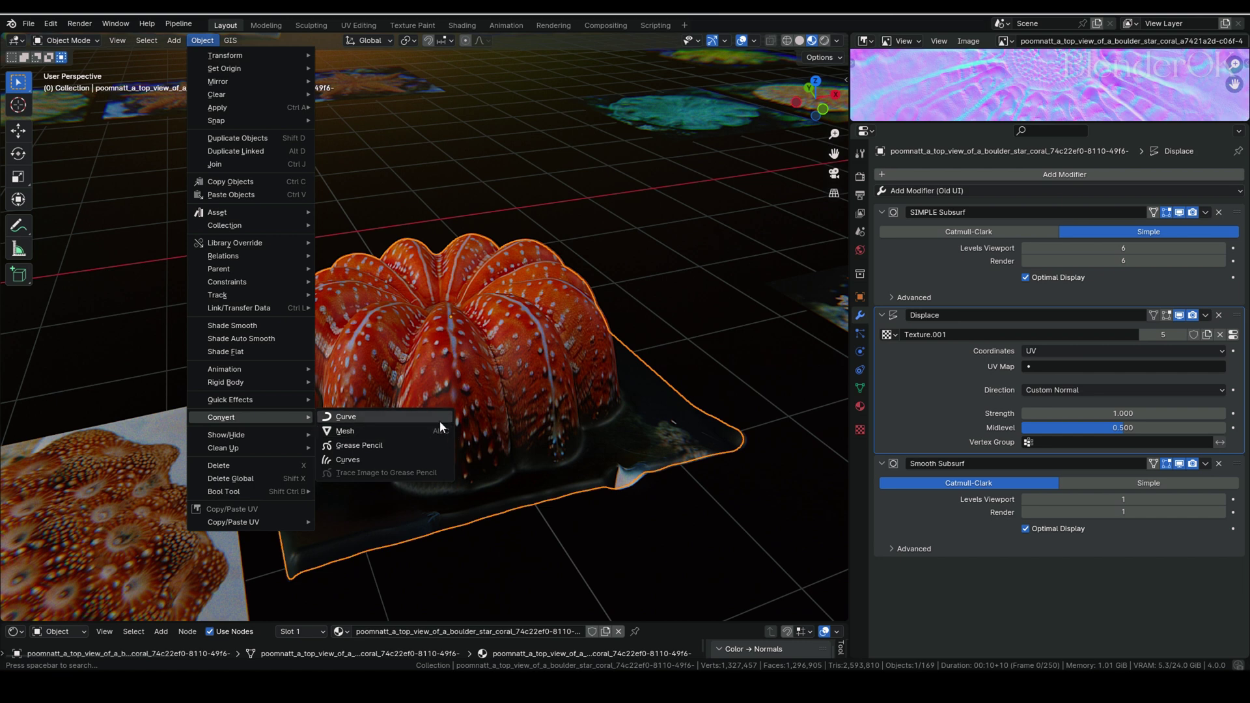
left_click(424, 428)
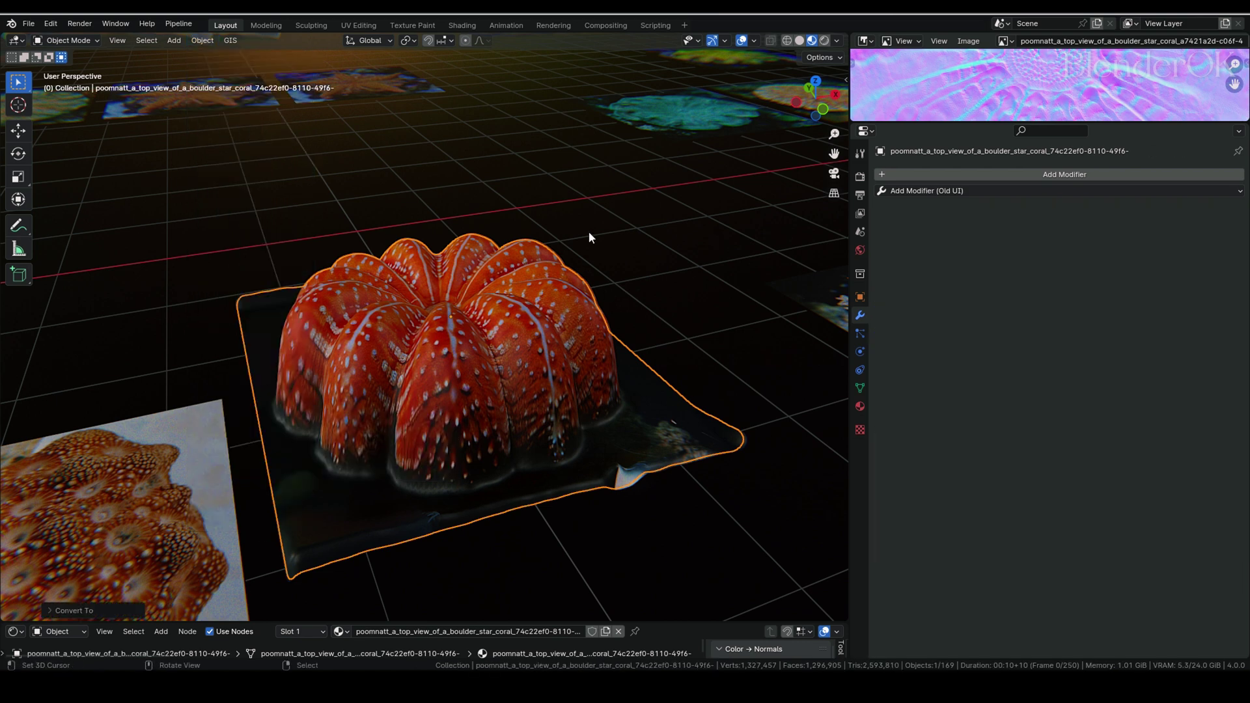
Step: Check the converted coral's dense vertex grid in Edit Mode and switch the object to Sculpt Mode
left_click(55, 40)
left_click(65, 70)
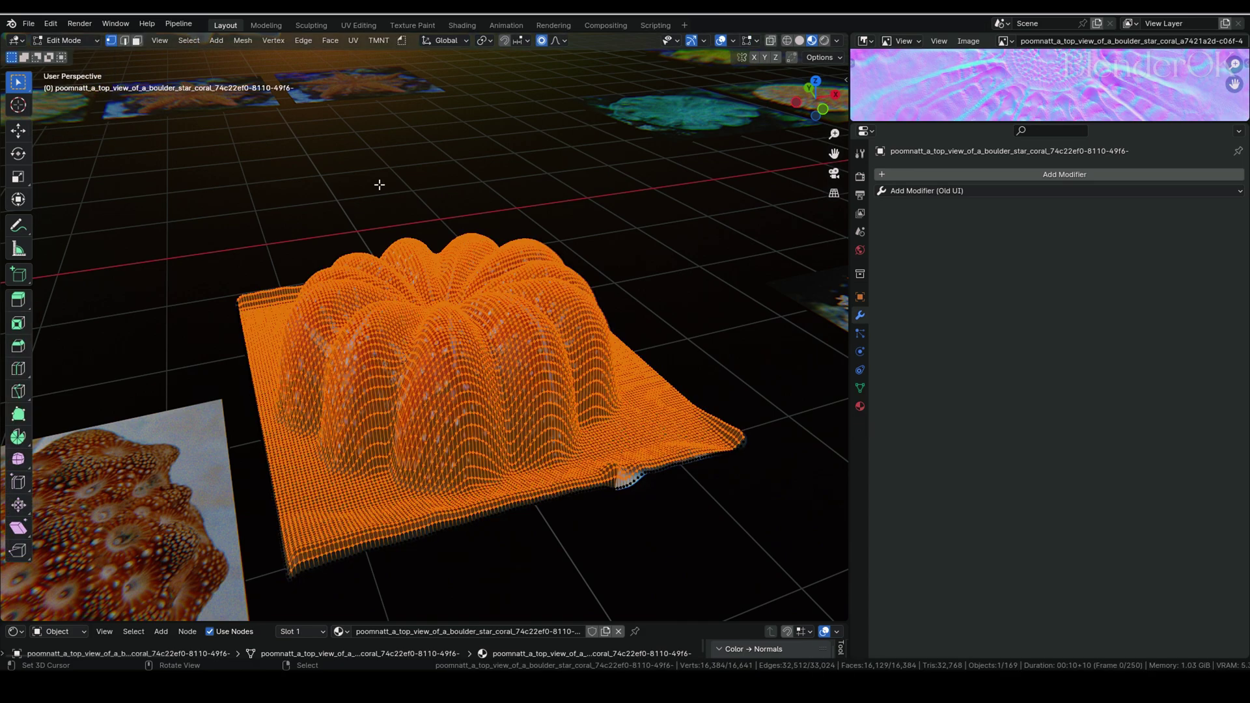
scroll(417, 280, "up", 3)
middle_click_drag(482, 313, 393, 429)
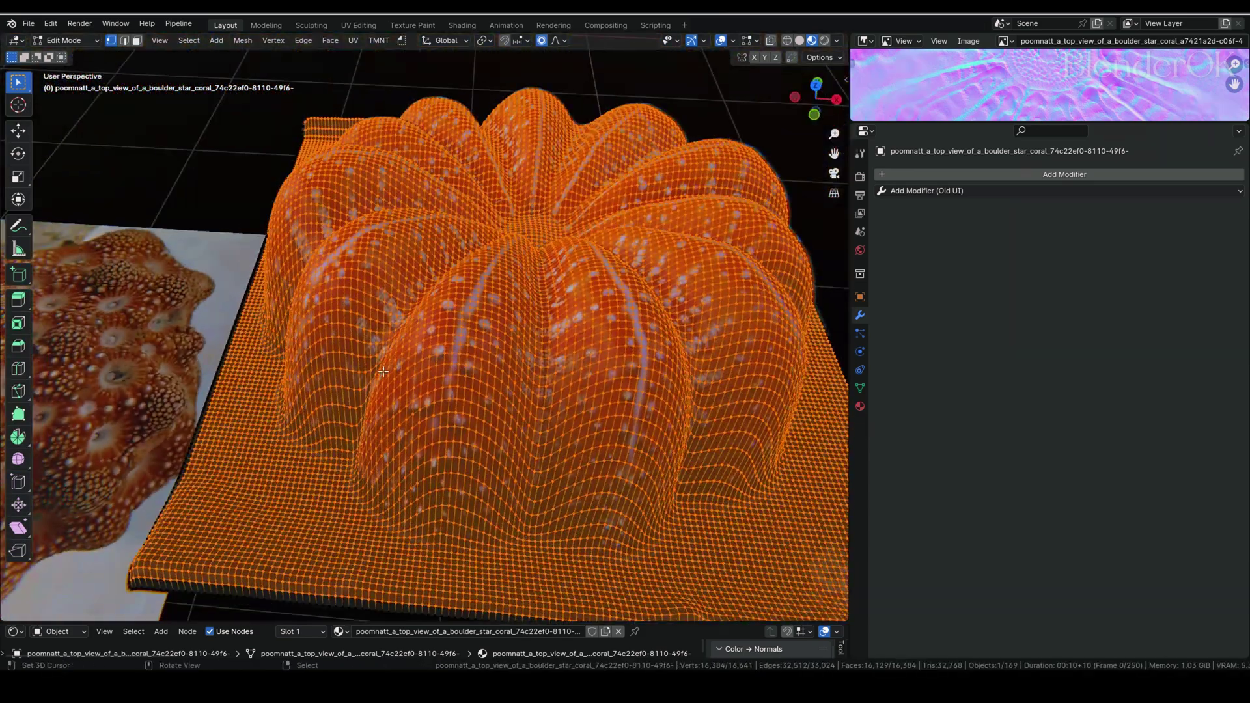
middle_click_drag(710, 407, 640, 456)
left_click(58, 41)
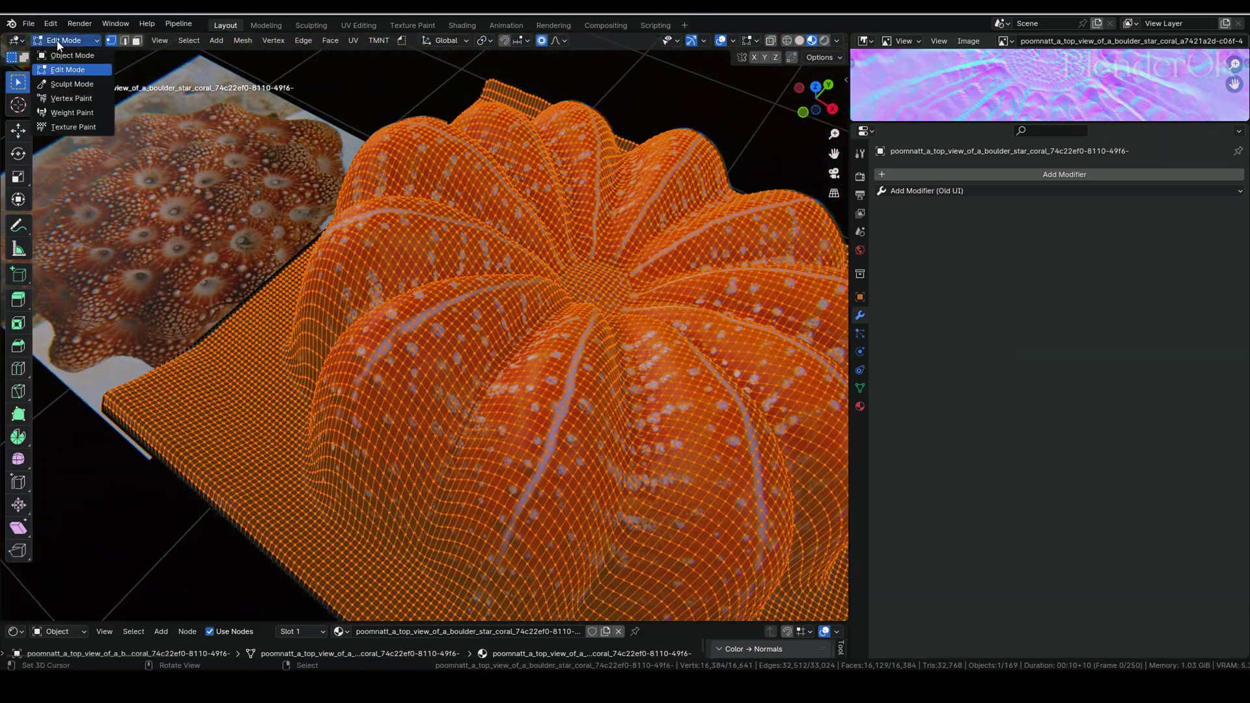
left_click(73, 84)
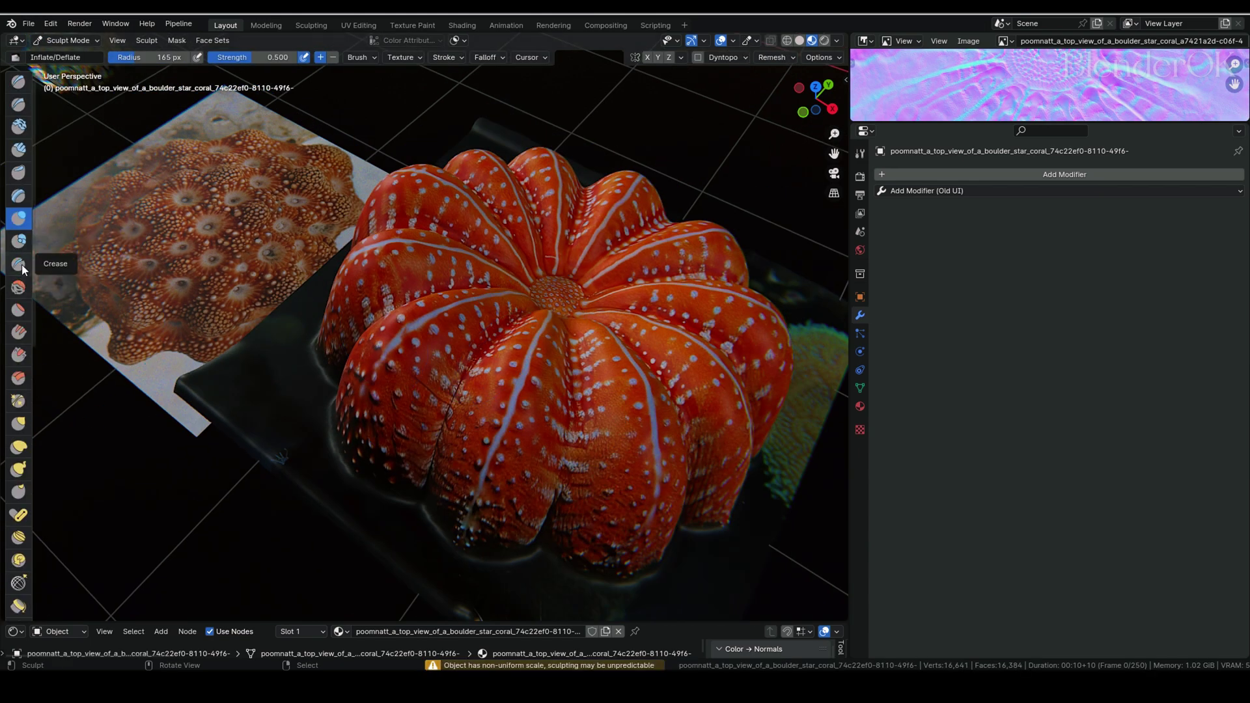
Step: Try inflating the red coral with Inflate/Deflate strokes, enlarging the brush radius to 287 px, and undo the strokes
mouse_move(498, 352)
left_mouse_down()
mouse_move(440, 295)
mouse_move(580, 411)
mouse_move(681, 352)
mouse_move(589, 221)
left_mouse_up()
key("f")
left_click(749, 368)
mouse_move(560, 384)
left_mouse_down()
mouse_move(689, 256)
mouse_move(535, 443)
mouse_move(469, 372)
left_mouse_up()
scroll(522, 370, "down", 4)
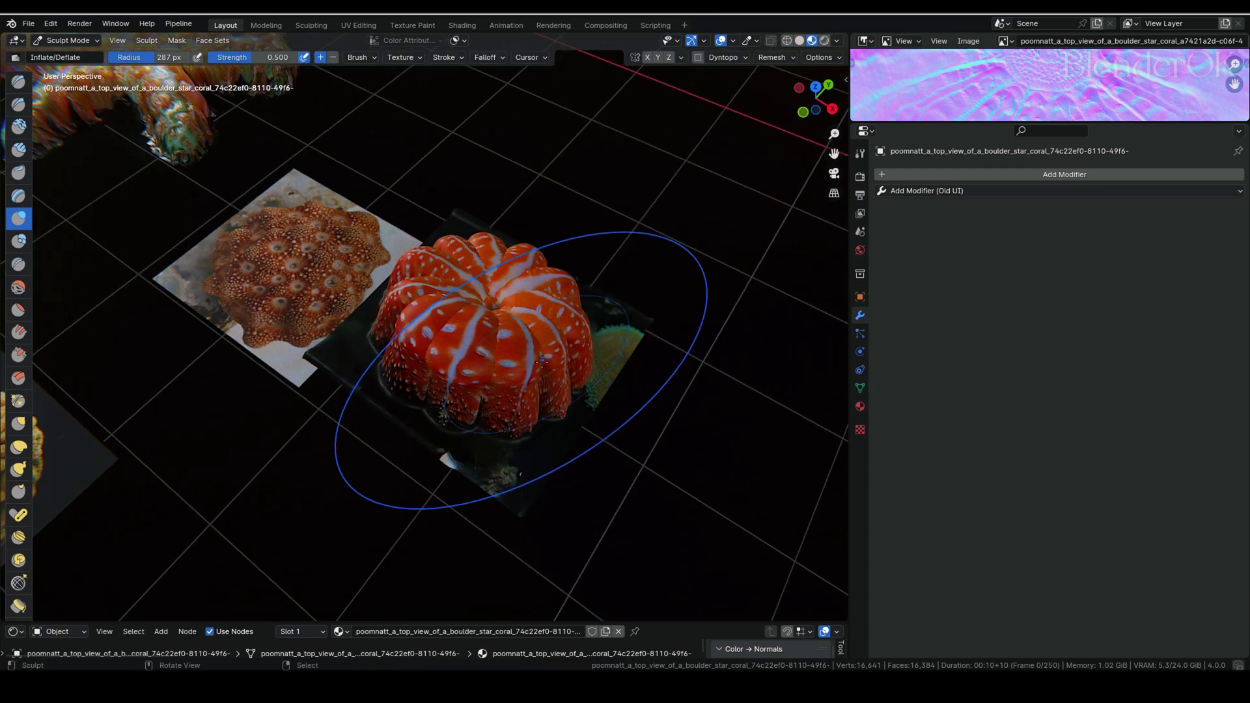
mouse_move(522, 369)
middle_mouse_down()
mouse_move(612, 389)
mouse_move(508, 335)
middle_mouse_up()
key("ctrl+z")
Step: Switch the red coral to Edit Mode and examine its dense vertex grid from the side
key("Tab")
key("Tab")
left_click(65, 40)
left_click(57, 69)
scroll(623, 251, "down", 3)
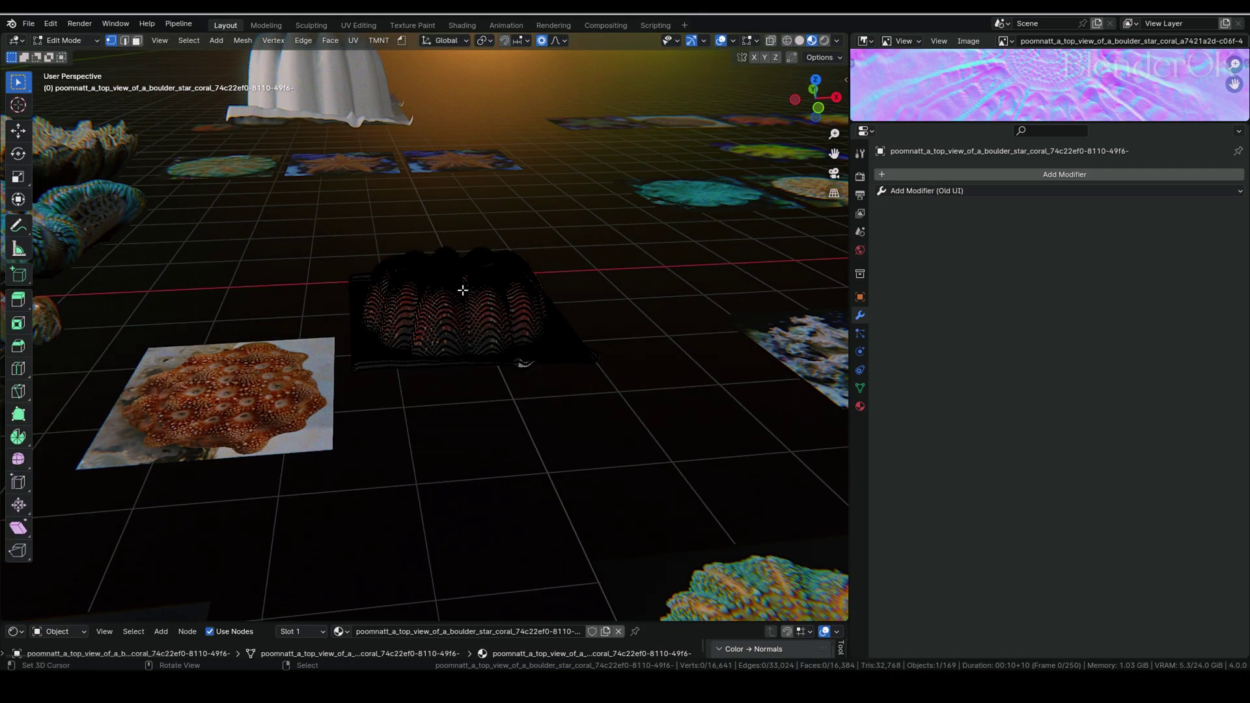
middle_click_drag(623, 252, 409, 342)
scroll(719, 90, "up", 5)
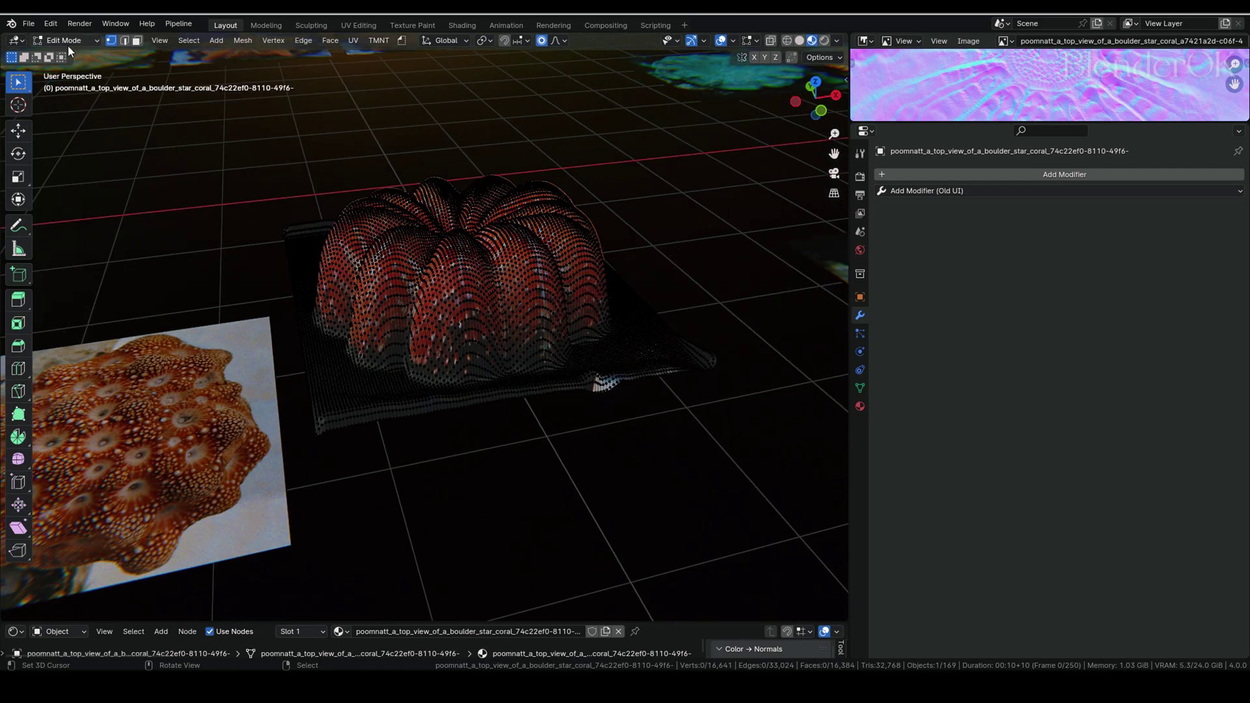
Step: Return to Object Mode and raise the red coral along the Z axis above the neighbouring corals
left_click(65, 40)
left_click(65, 57)
key("alt+a")
scroll(476, 159, "down", 4)
middle_click_drag(508, 147, 535, 410)
right_click(495, 411)
key("g")
key("z")
left_click(497, 321)
Step: Frame the raised coral, enter Edit Mode and select its whole mesh in the right orthographic view
middle_click_drag(241, 420, 563, 437, "shift")
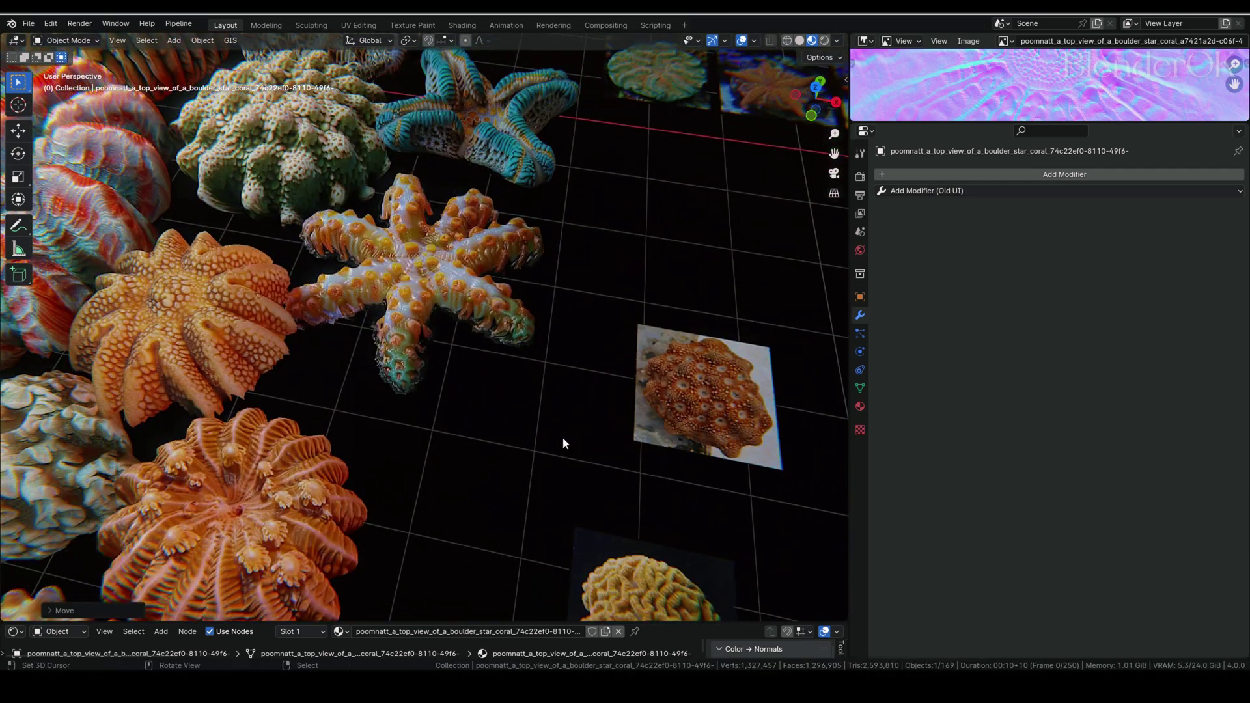
scroll(563, 437, "down", 4)
middle_click_drag(271, 566, 396, 389, "shift")
scroll(396, 389, "down", 2)
key("KP_Decimal")
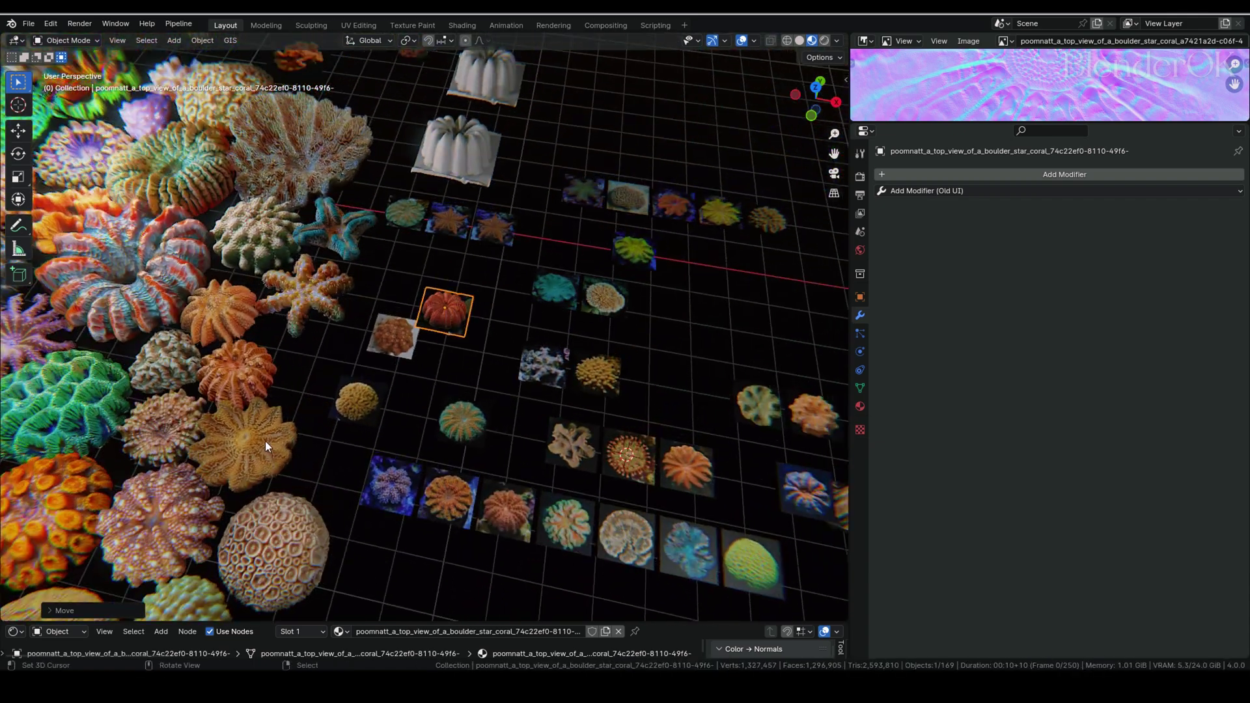
left_click(60, 42)
left_click(64, 69)
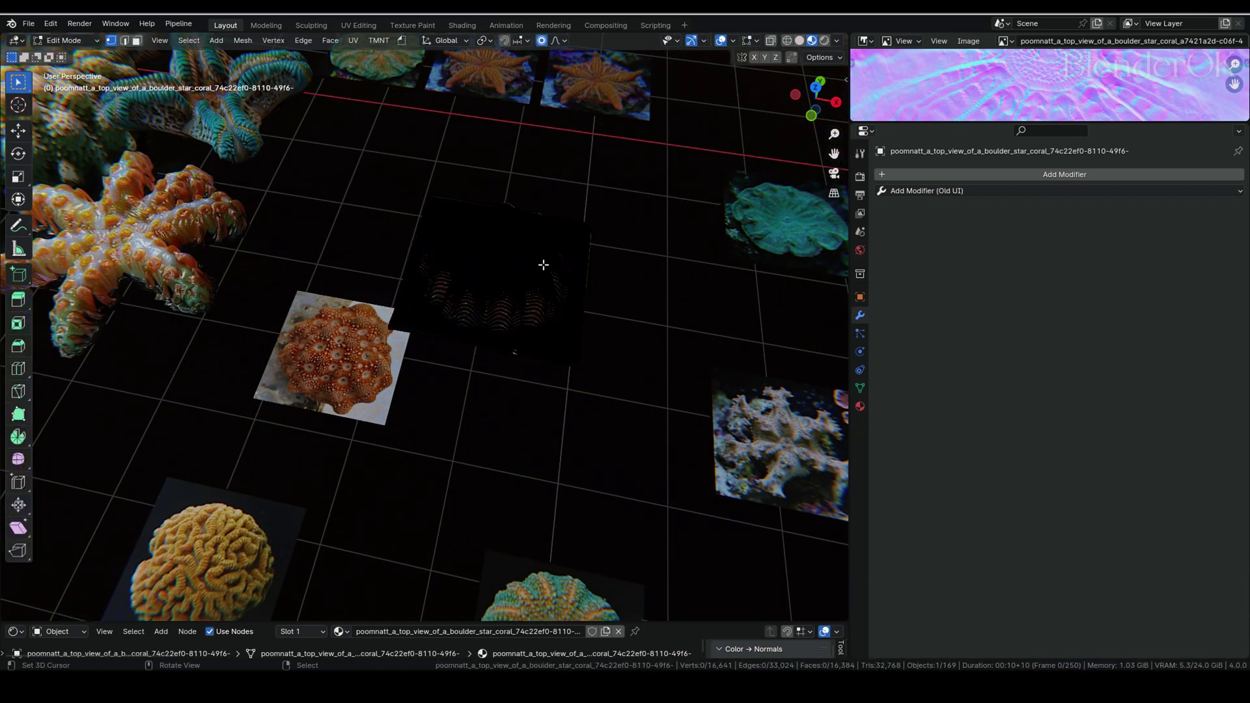
middle_click_drag(543, 265, 450, 213)
key("a")
key("KP_3")
scroll(418, 168, "up", 6)
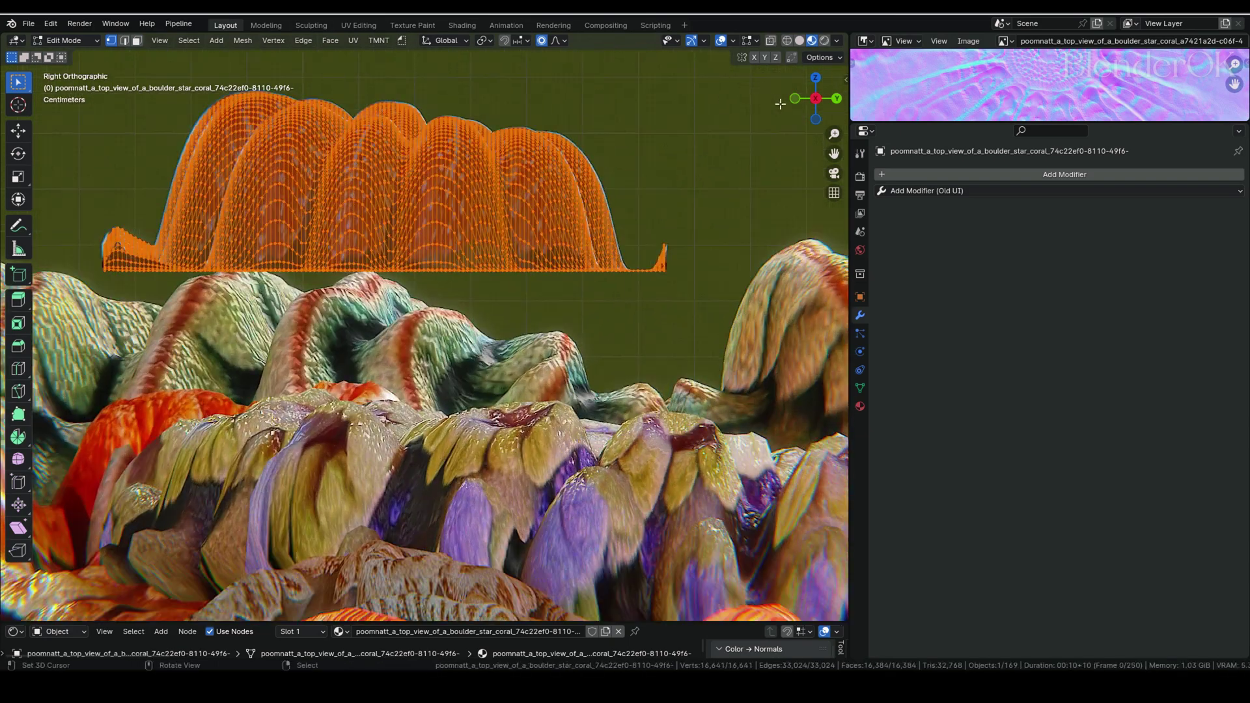
Step: Switch to wireframe display and face selection, and box-select the faces along the coral's flat base
middle_click_drag(740, 141, 785, 115)
left_click(826, 109)
scroll(474, 264, "up", 3)
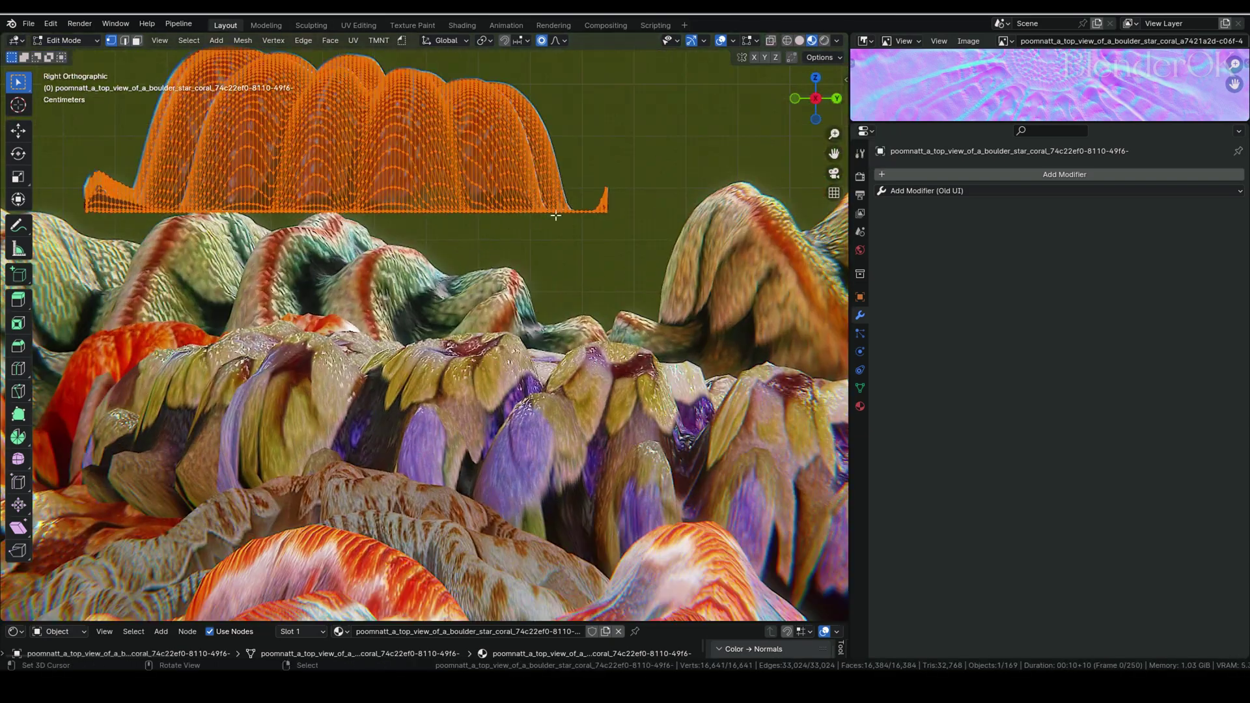
left_click(601, 205)
key("shift+z")
middle_click_drag(187, 232, 290, 274, "shift")
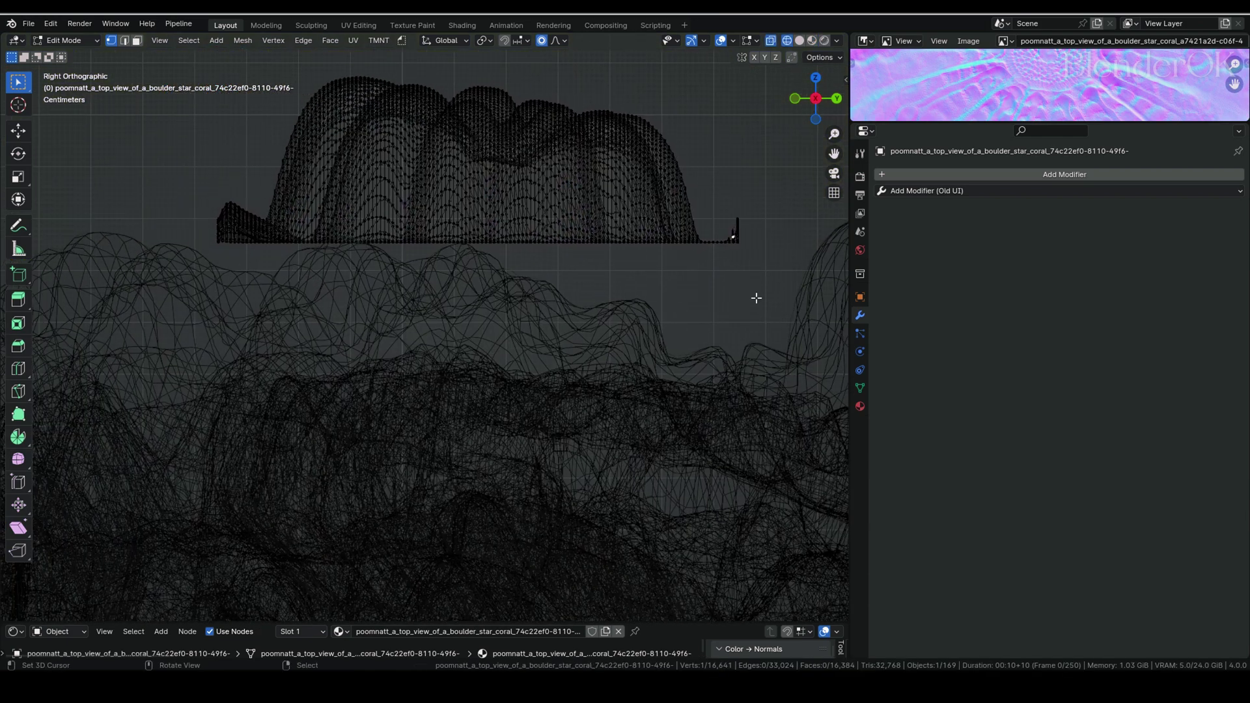
left_click(137, 41)
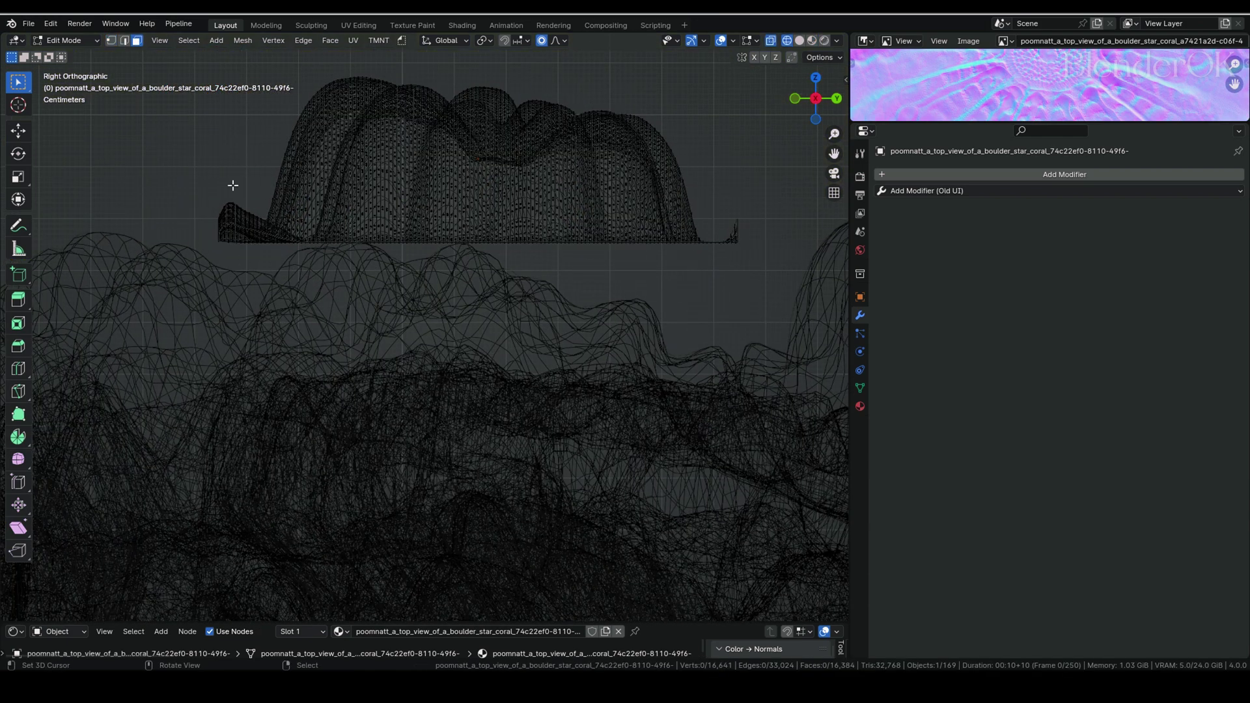
key("b")
left_click_drag(166, 237, 815, 331)
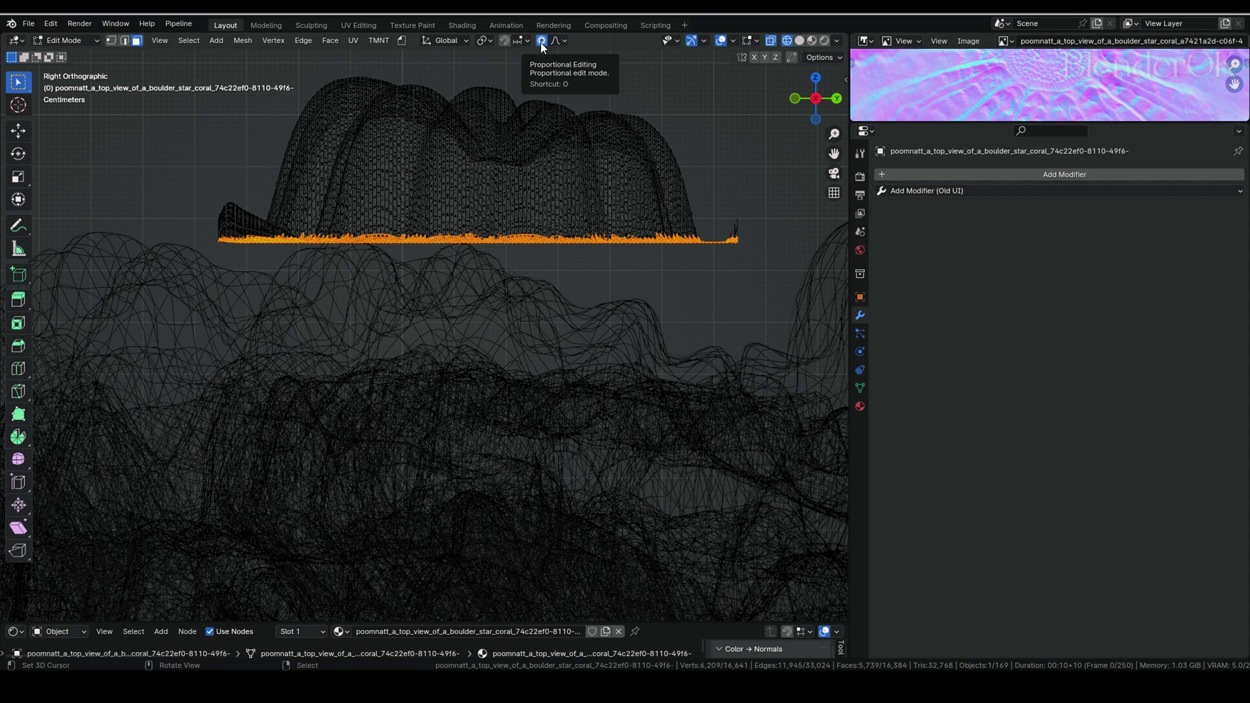
Step: Try scaling the base faces inward with proportional editing, testing influence sizes between 0.14 and 0.39
key("s")
scroll(651, 235, "up", 3)
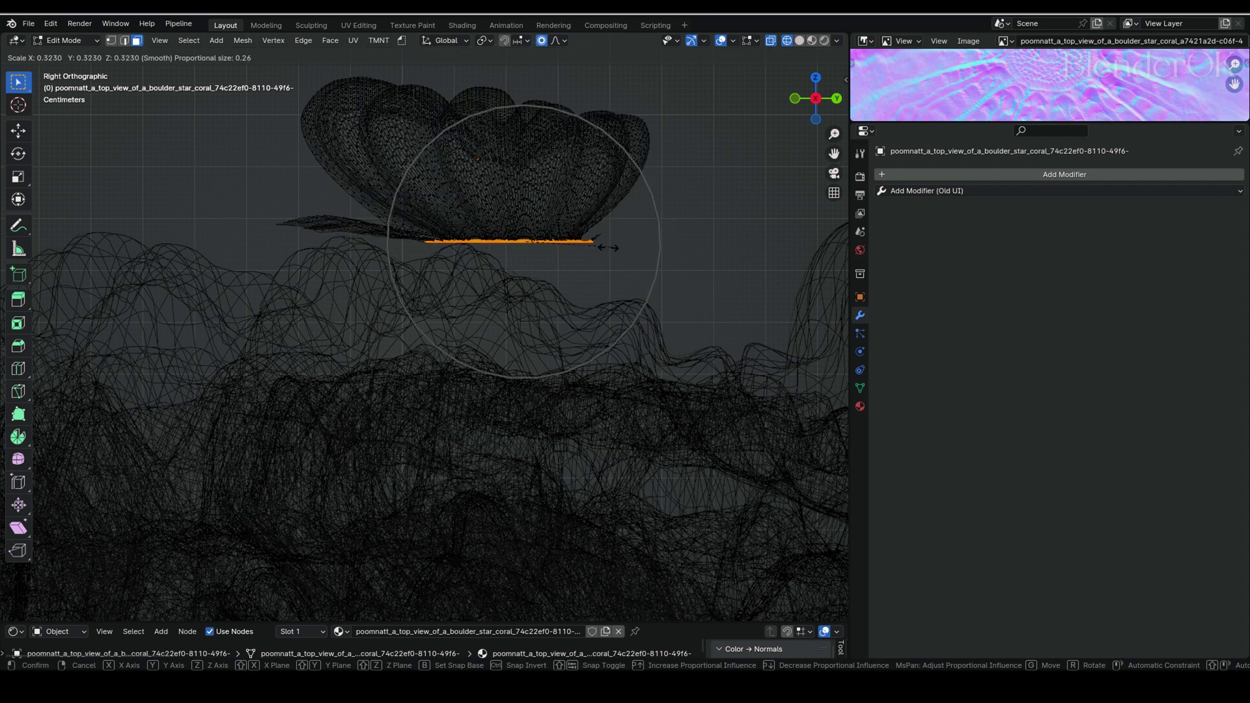
scroll(609, 247, "up", 6)
scroll(636, 252, "down", 10)
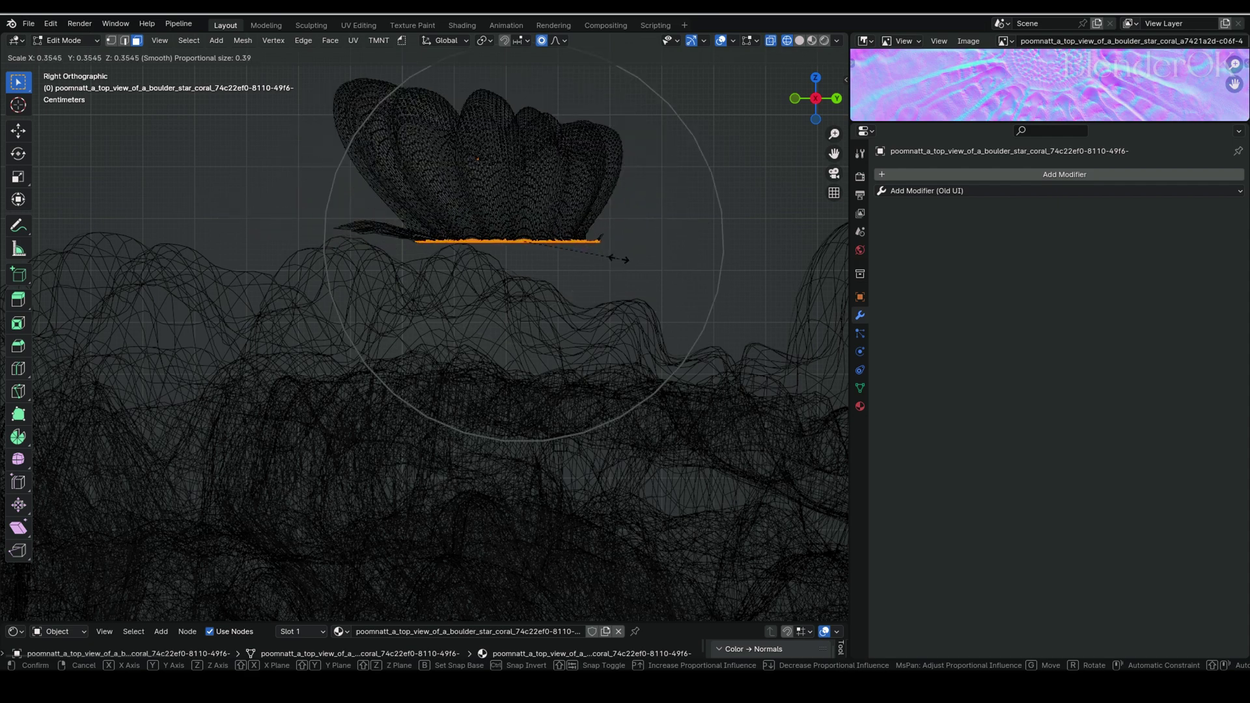
scroll(619, 259, "up", 10)
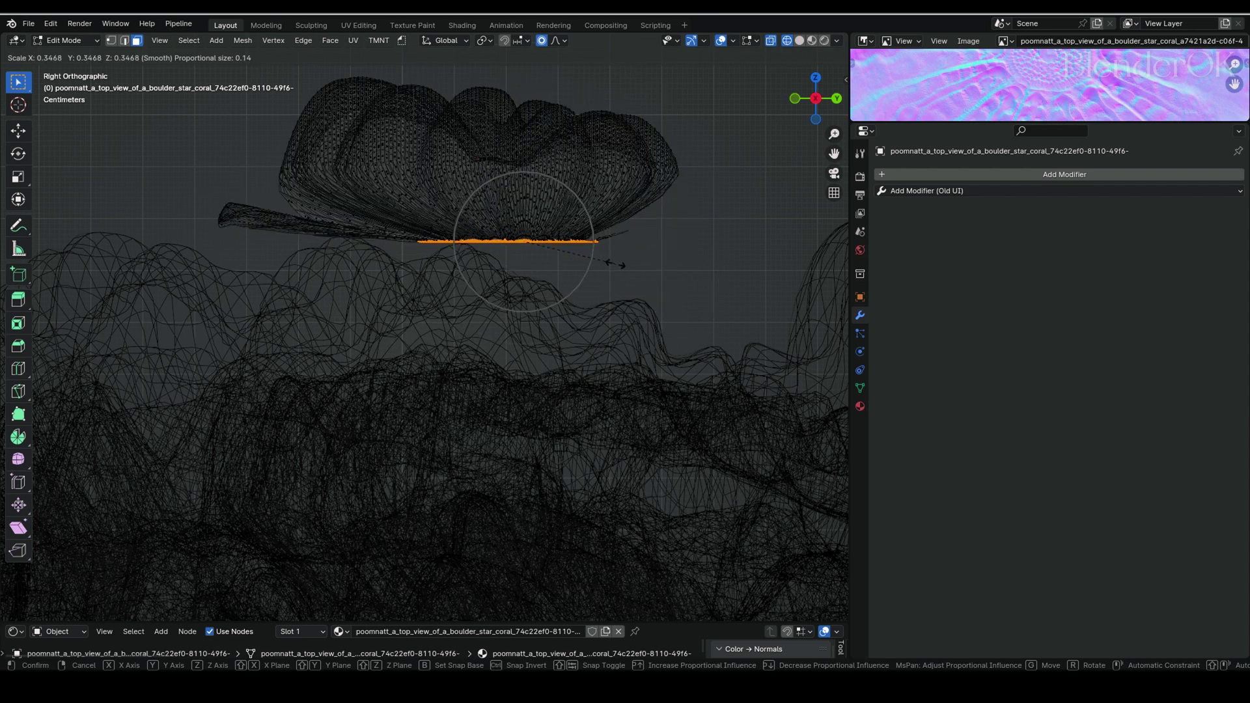
scroll(613, 260, "down", 7)
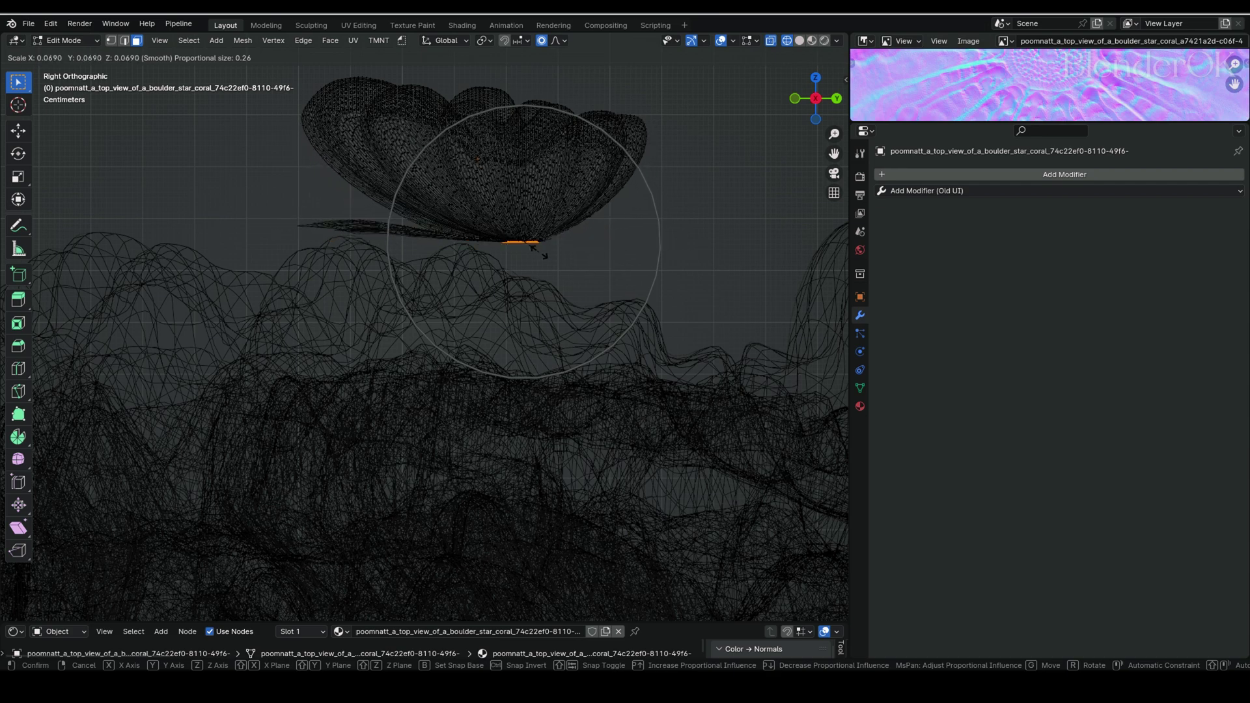
left_click(628, 198)
Step: Switch the viewport to solid shading, look at the coral from the top and deselect its base faces
mouse_move(628, 198)
middle_mouse_down()
mouse_move(469, 273)
mouse_move(564, 337)
middle_mouse_up()
key("z")
left_click(751, 336)
mouse_move(604, 287)
middle_mouse_down("shift")
mouse_move(500, 310)
mouse_move(575, 330)
middle_mouse_up("shift")
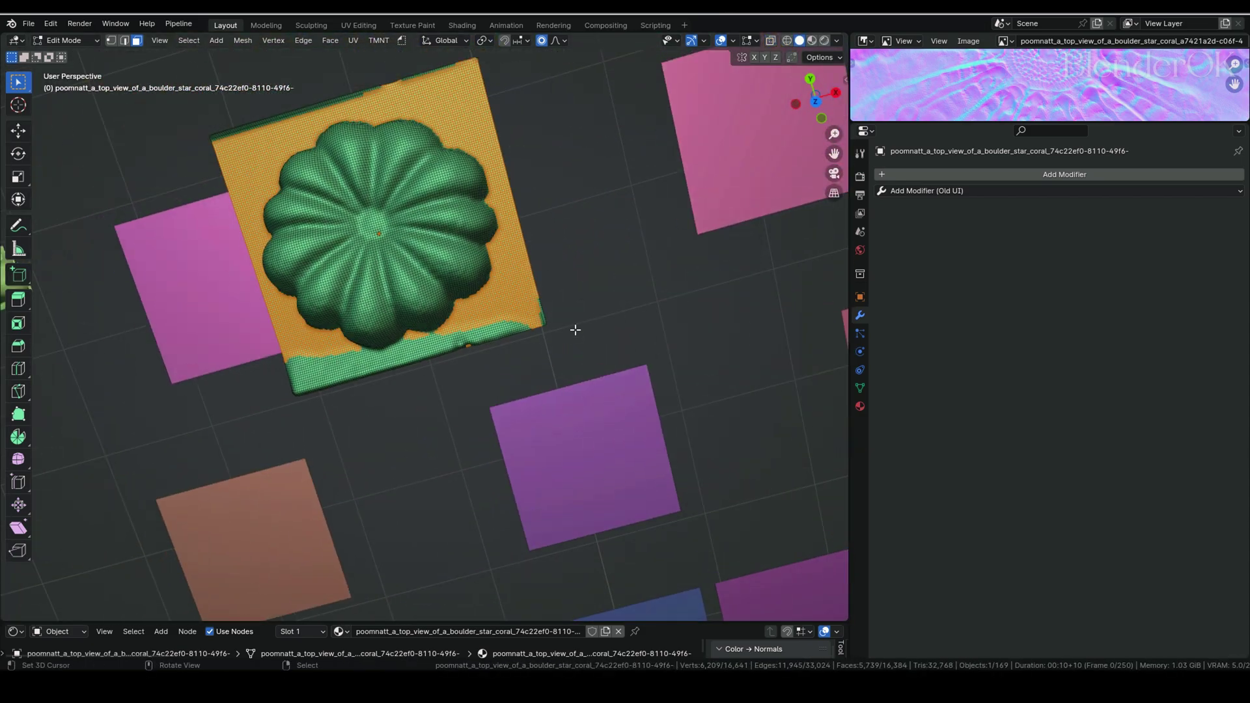
key("KP_7")
key("alt+a")
scroll(635, 279, "up", 4)
scroll(536, 378, "down", 2)
Step: Examine the flat skirt around the coral from the side and return to the top orthographic view
key("shift+z")
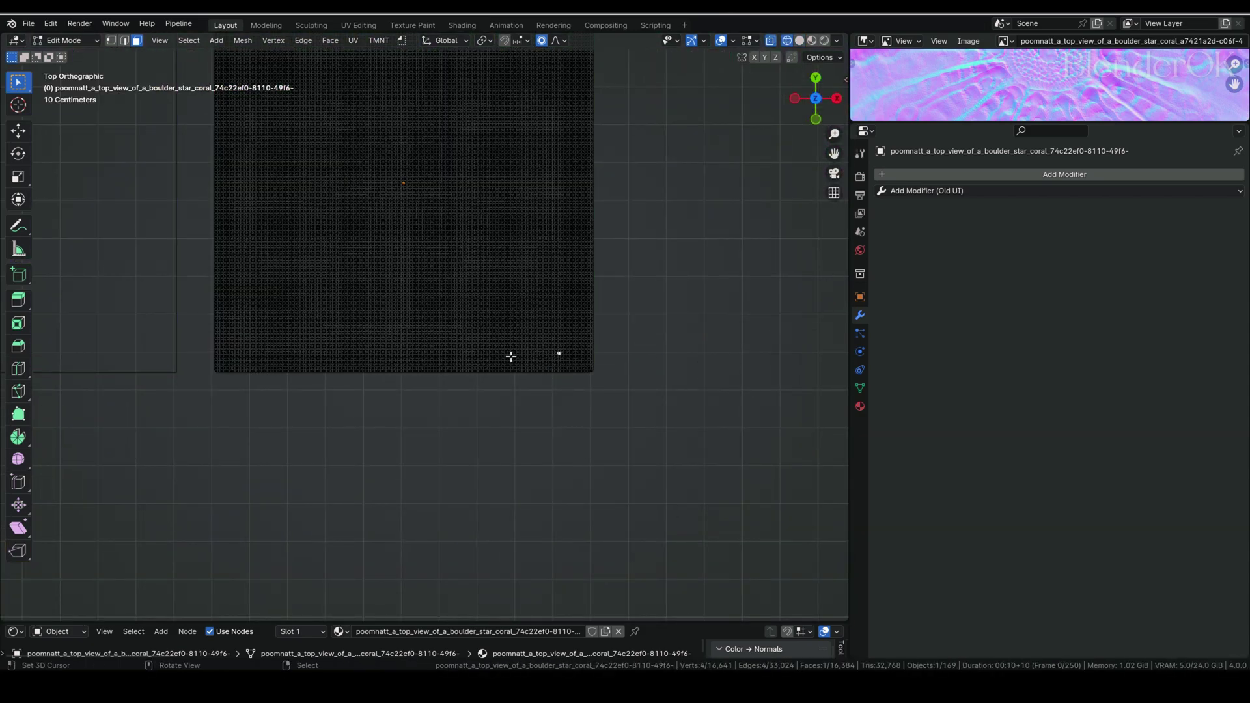
key("shift+z")
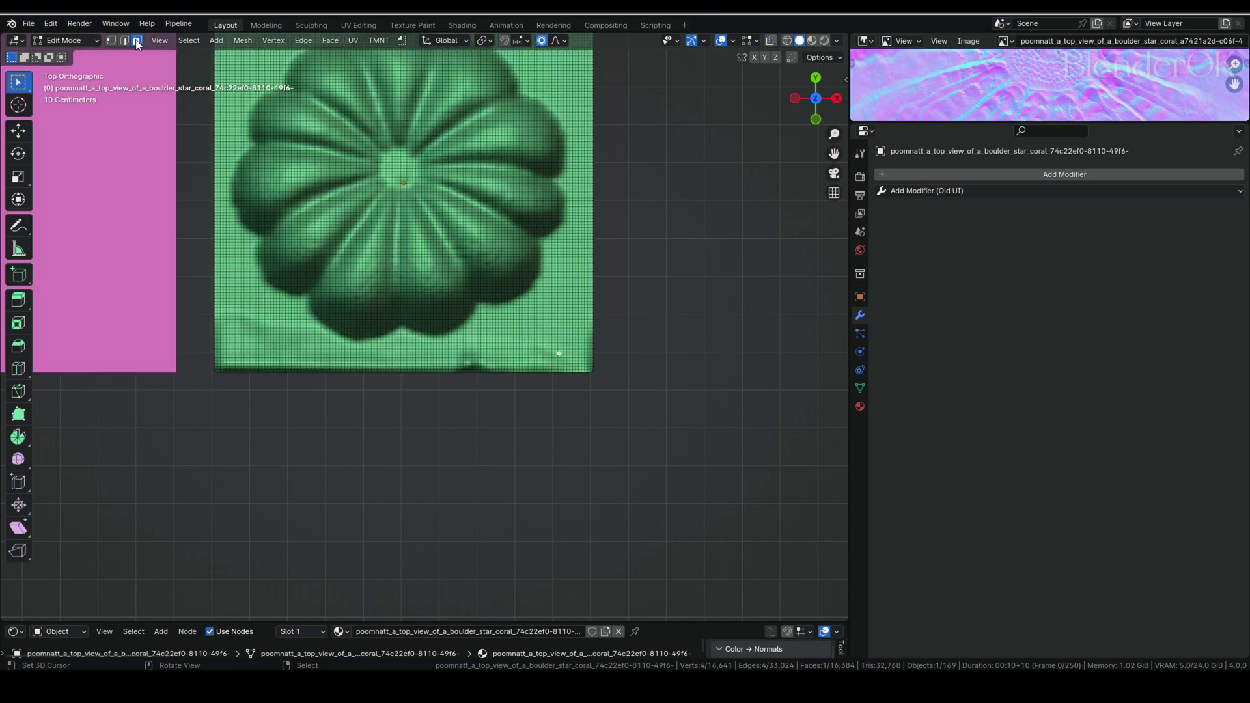
middle_click_drag(527, 328, 451, 408)
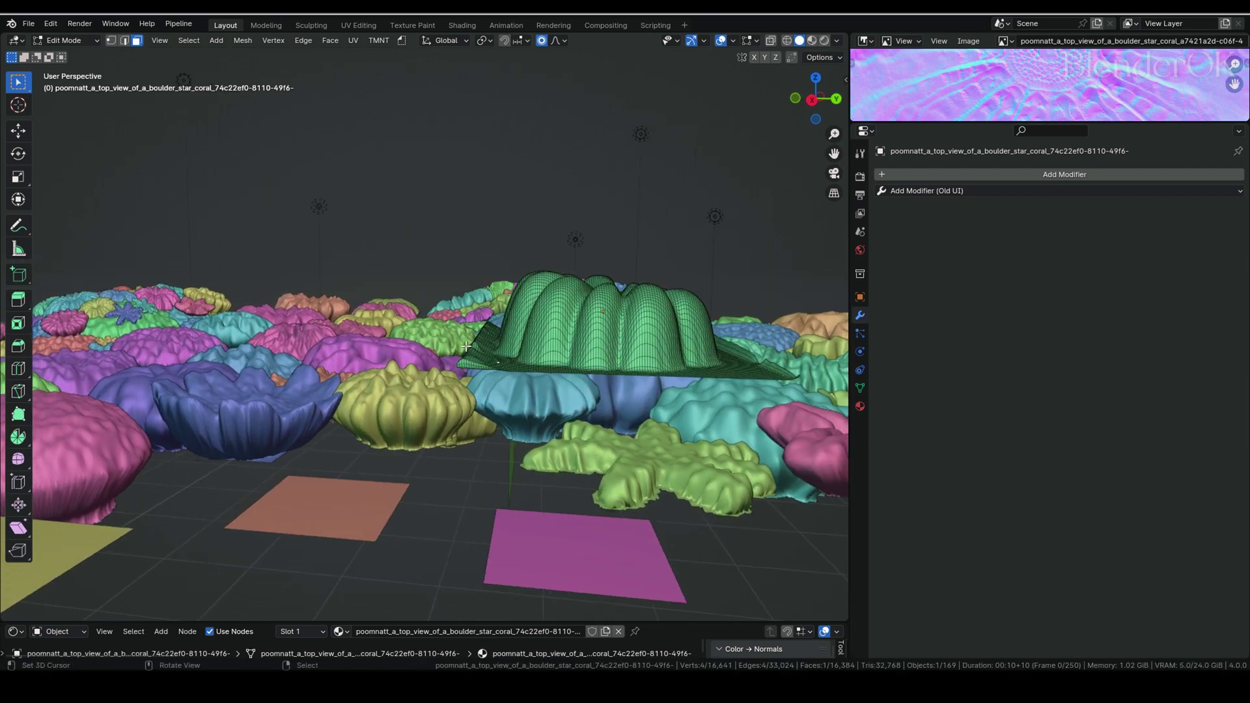
key("KP_7")
middle_click_drag(548, 287, 131, 369, "shift")
scroll(469, 342, "up", 5)
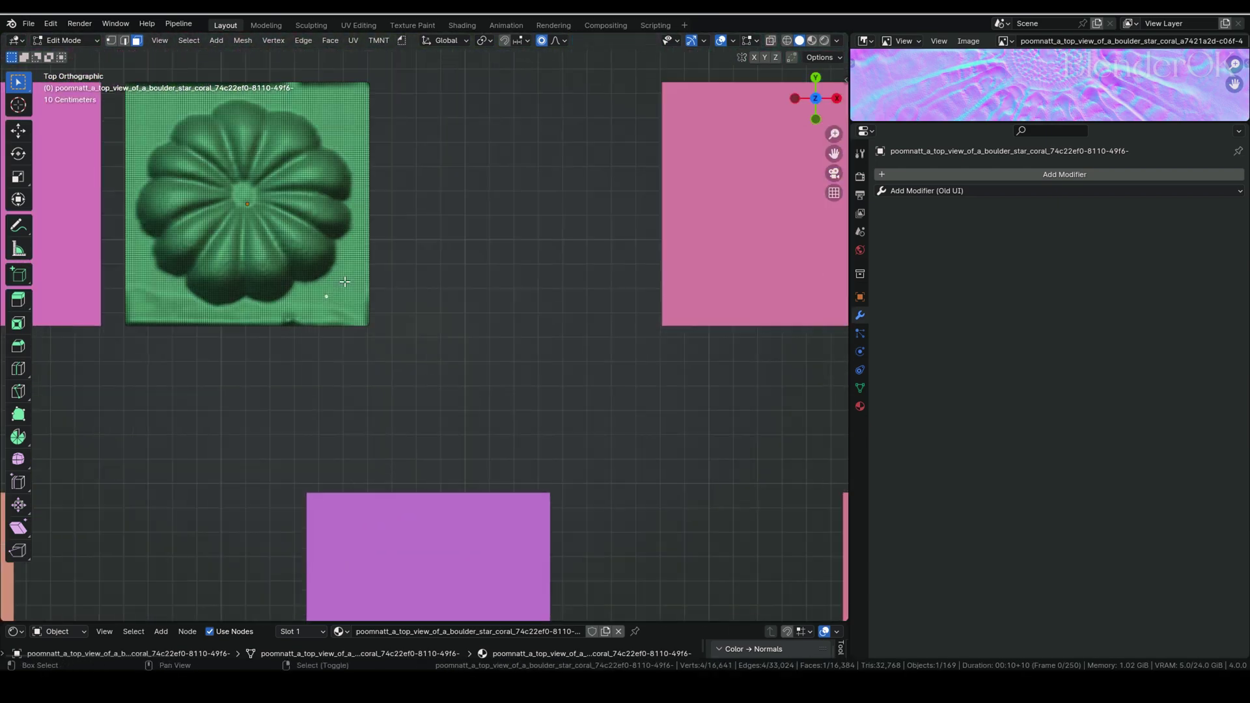
middle_click_drag(468, 341, 653, 422, "shift")
scroll(653, 421, "up", 2)
key("z")
key("c")
scroll(627, 461, "down", 3)
key("Escape")
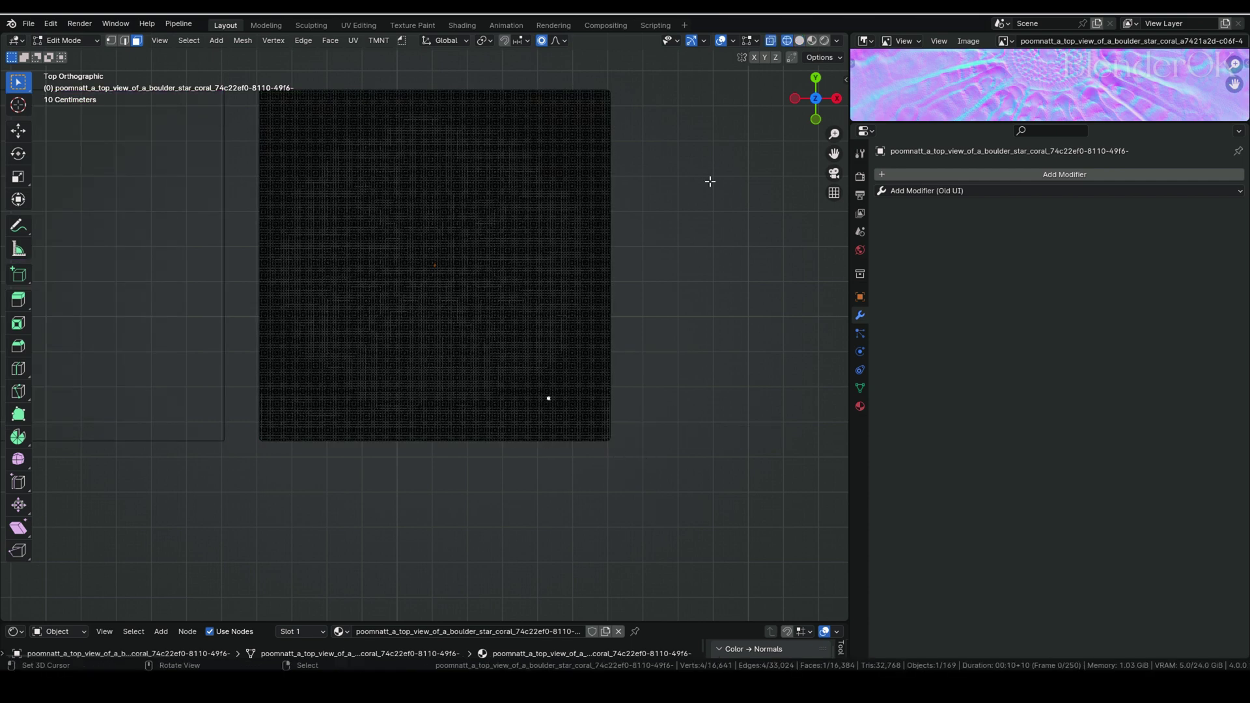
key("c")
scroll(627, 432, "down", 4)
key("Escape")
key("alt+z")
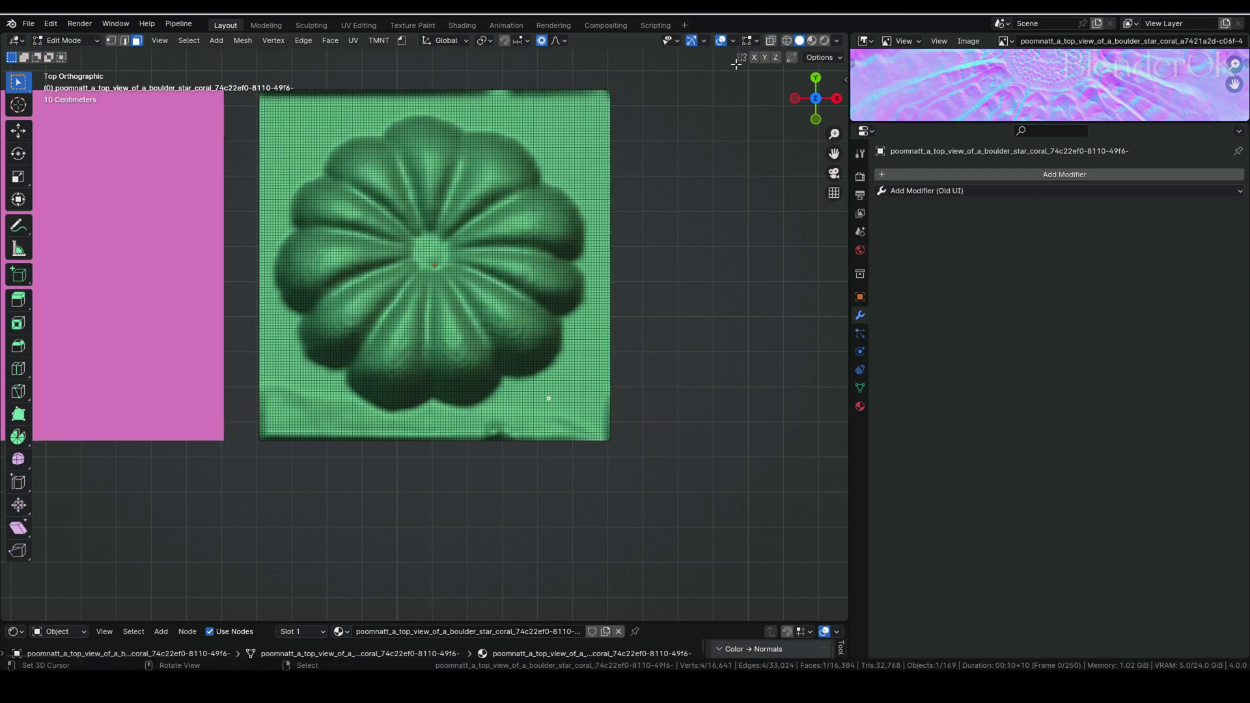
Step: Enable X-ray in solid shading, circle-select the flat border faces around the coral and delete them
left_click(735, 41)
left_click(770, 41)
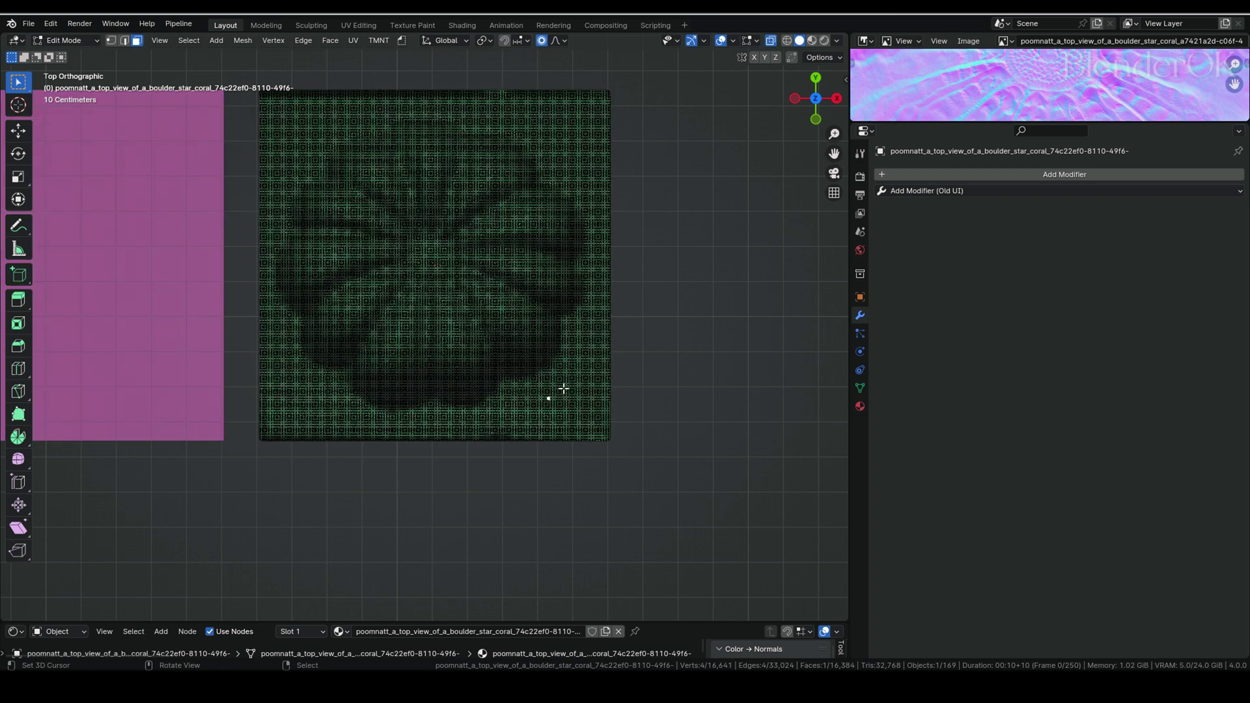
key("c")
scroll(595, 413, "down", 3)
mouse_move(595, 413)
left_mouse_down()
mouse_move(617, 427)
mouse_move(539, 460)
mouse_move(447, 486)
mouse_move(344, 491)
mouse_move(240, 424)
mouse_move(198, 318)
mouse_move(187, 201)
mouse_move(223, 111)
mouse_move(357, 56)
mouse_move(503, 39)
mouse_move(631, 61)
mouse_move(679, 328)
left_mouse_up()
right_click(680, 329)
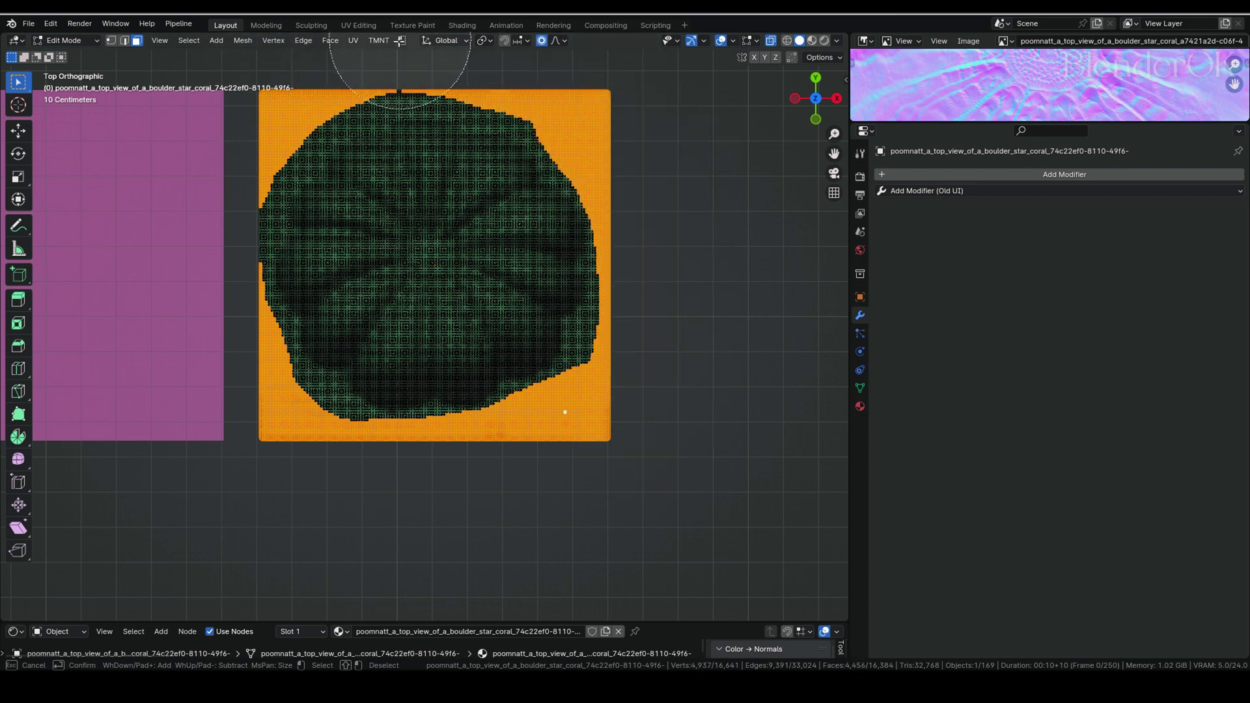
key("x")
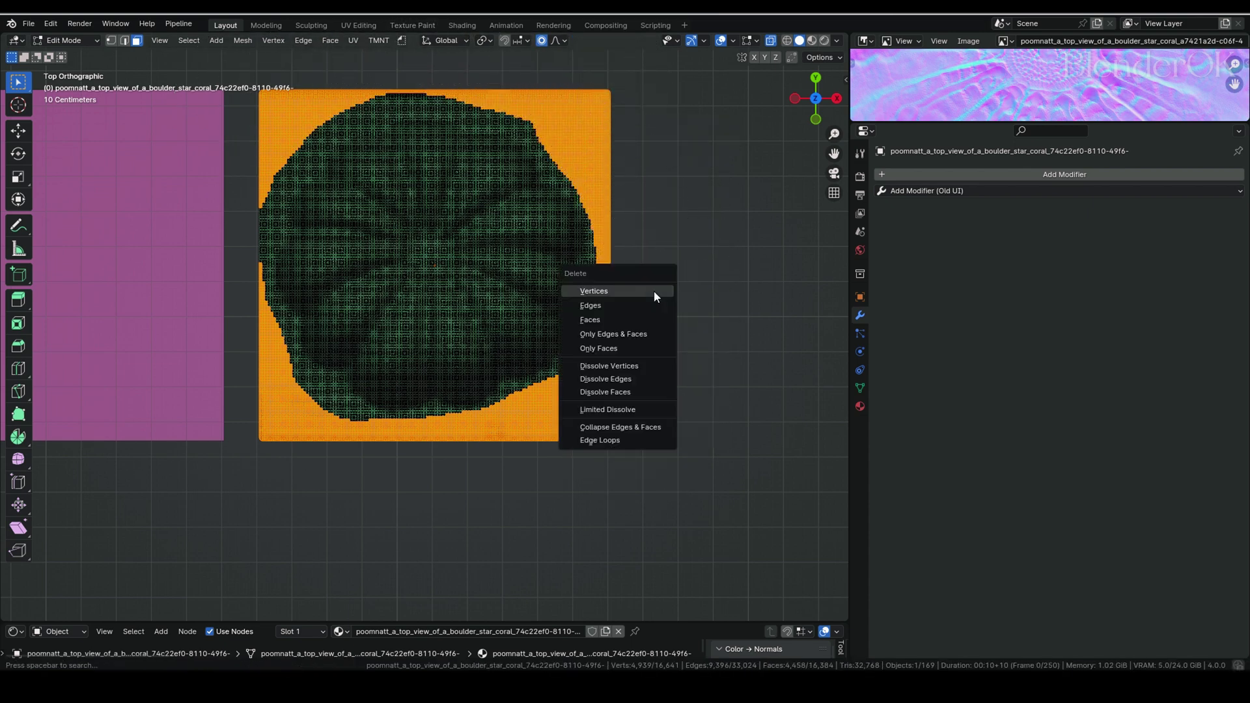
left_click(617, 320)
Step: Box-select the faces along the trimmed coral's base in right-view wireframe and return to solid shading
middle_click_drag(633, 354, 440, 505)
middle_click_drag(297, 426, 300, 372, "shift")
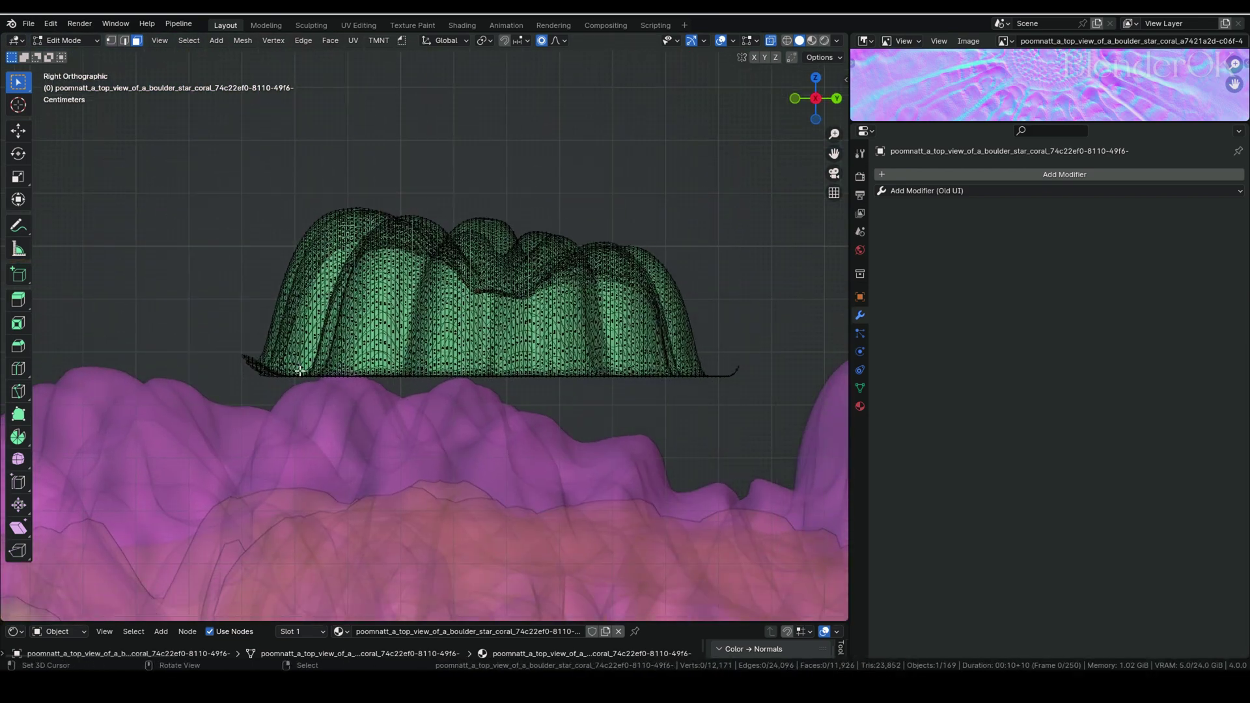
key("shift+z")
key("b")
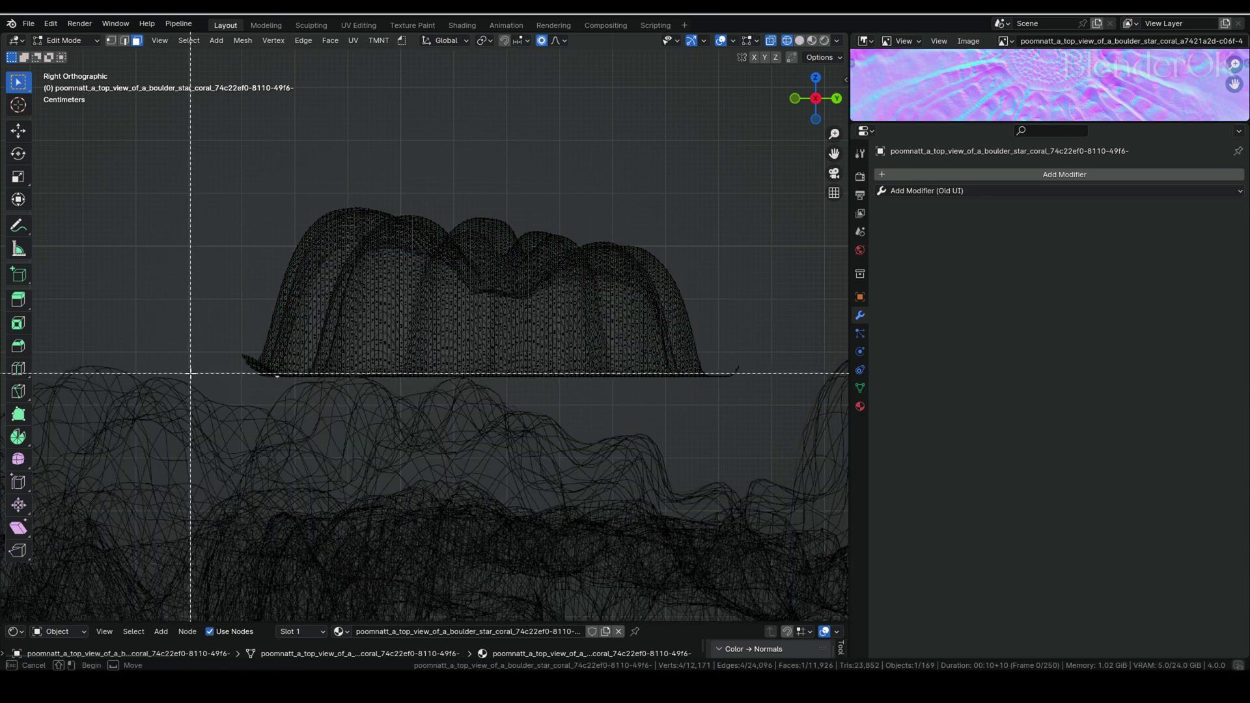
left_click_drag(182, 378, 850, 521)
mouse_move(727, 383)
middle_mouse_down()
mouse_move(709, 450)
mouse_move(491, 302)
mouse_move(446, 319)
middle_mouse_up()
key("shift+z")
scroll(445, 319, "down", 7)
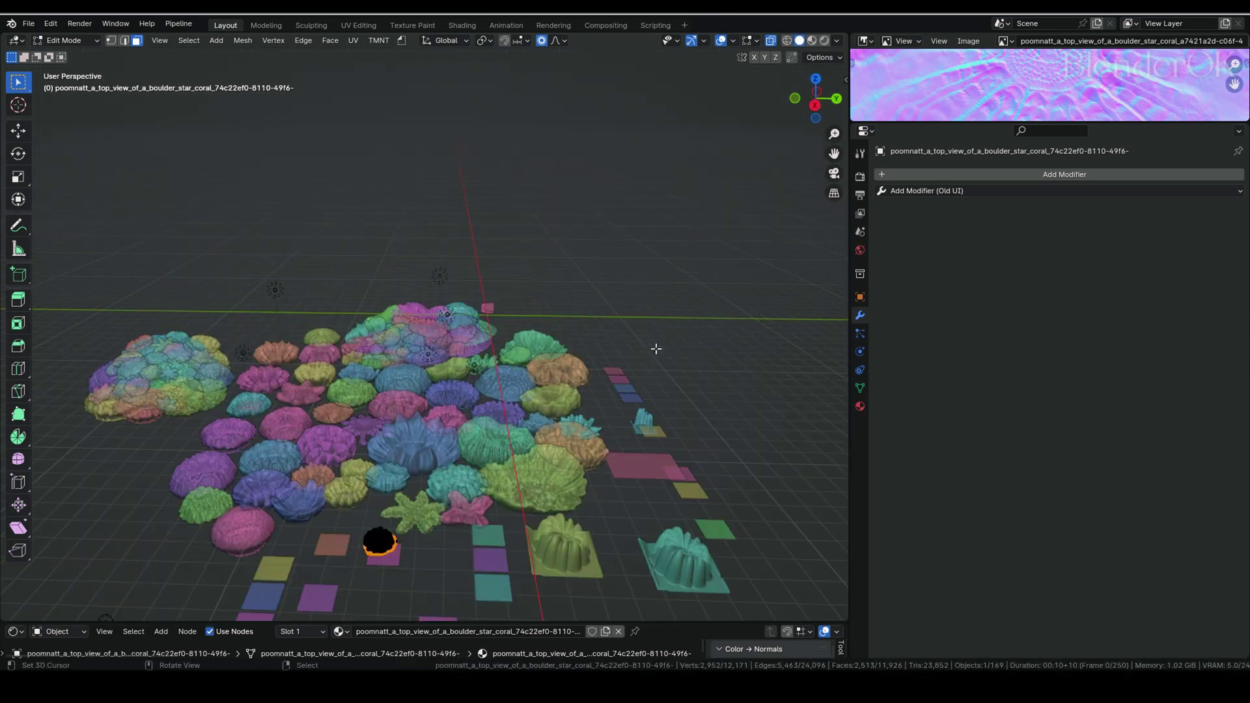
Step: Add the unselected front rim faces to the base selection with circle select
middle_click_drag(377, 589, 245, 478, "shift")
scroll(246, 477, "up", 5)
scroll(380, 320, "up", 4)
key("c")
left_click(350, 419)
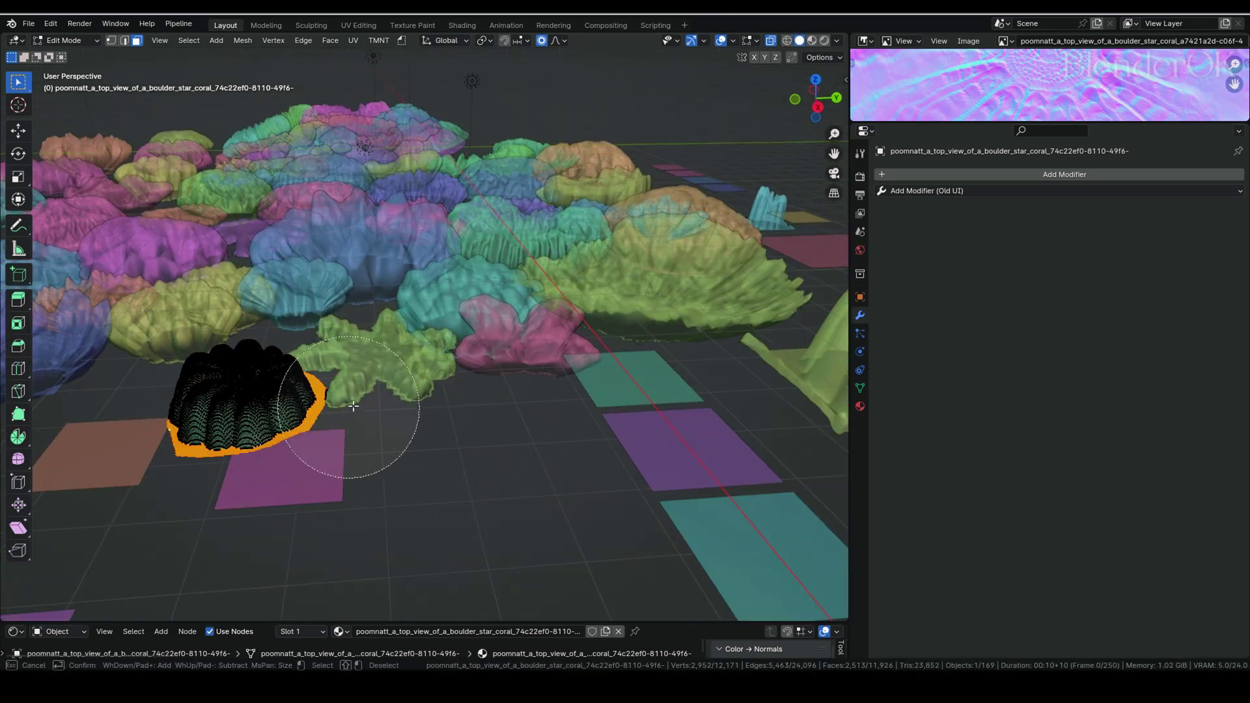
right_click(405, 413)
middle_click_drag(411, 384, 538, 363)
scroll(538, 363, "up", 5)
key("c")
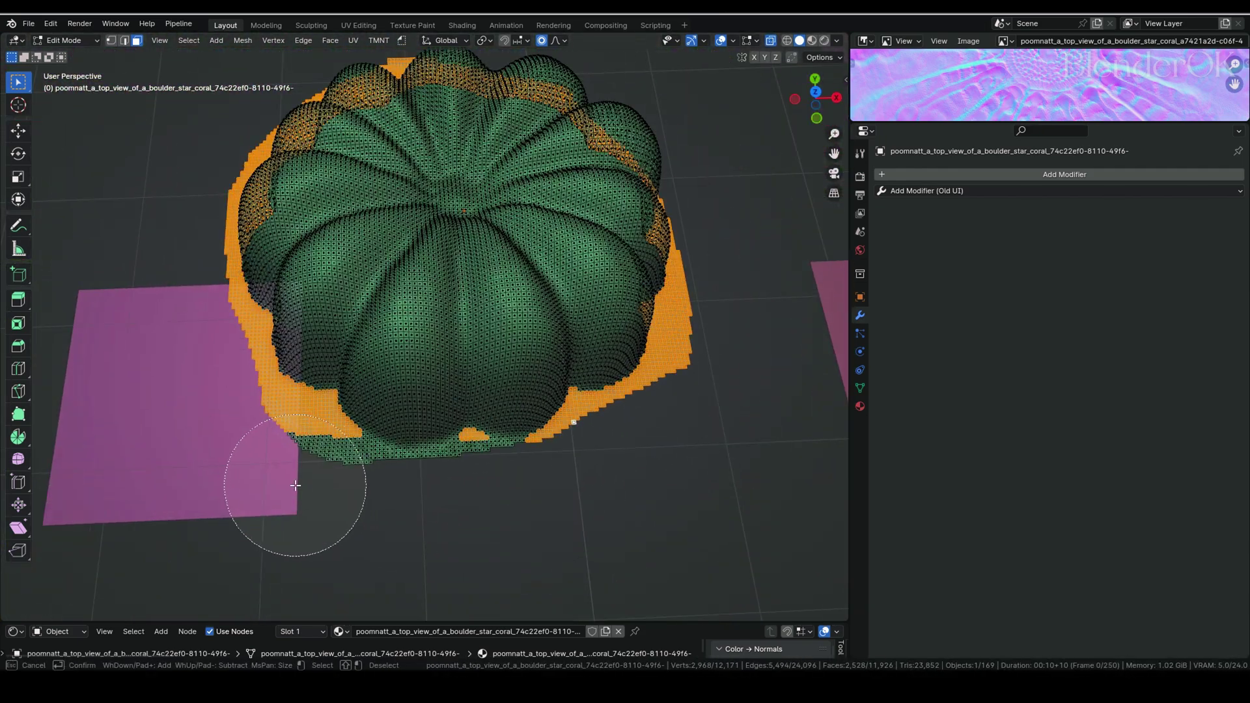
mouse_move(312, 475)
left_mouse_down()
mouse_move(332, 505)
mouse_move(393, 521)
mouse_move(525, 509)
left_mouse_up()
right_click(541, 508)
Step: Scale the selected base faces inward with proportional editing at a size of about 0.16, tapering the coral's underside
mouse_move(558, 507)
middle_mouse_down()
mouse_move(560, 328)
mouse_move(351, 281)
middle_mouse_up()
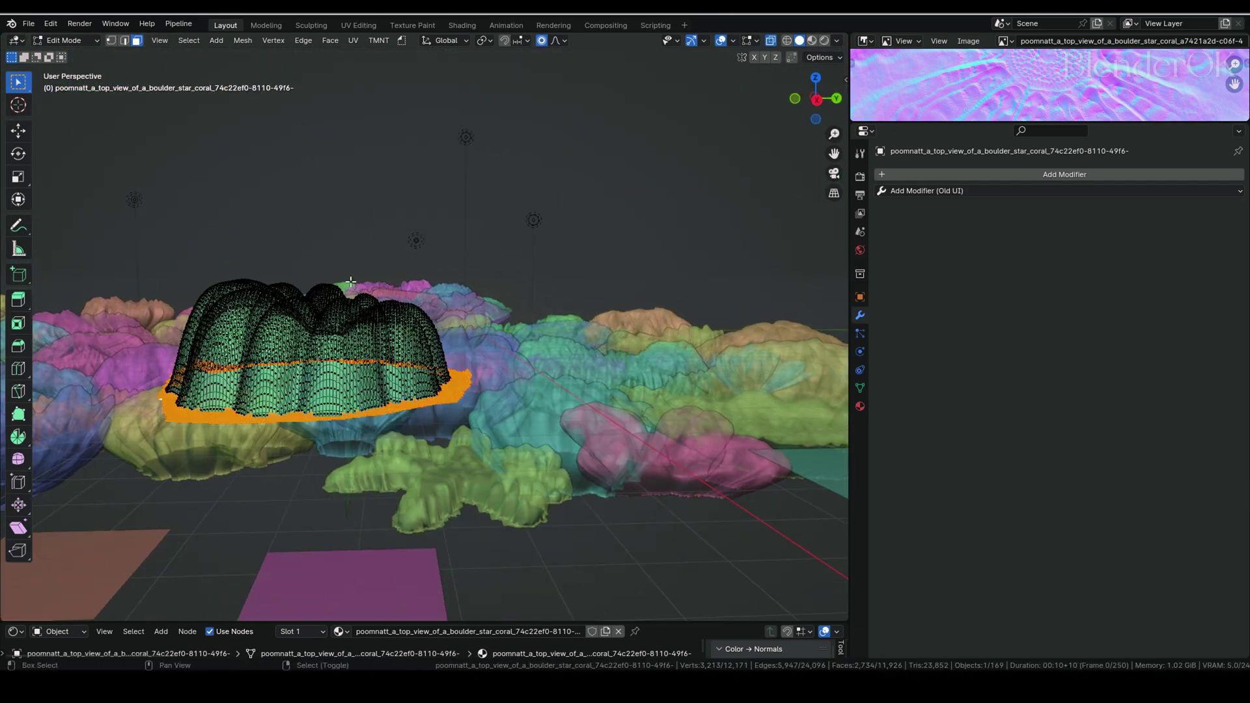
middle_click_drag(419, 425, 491, 225, "shift")
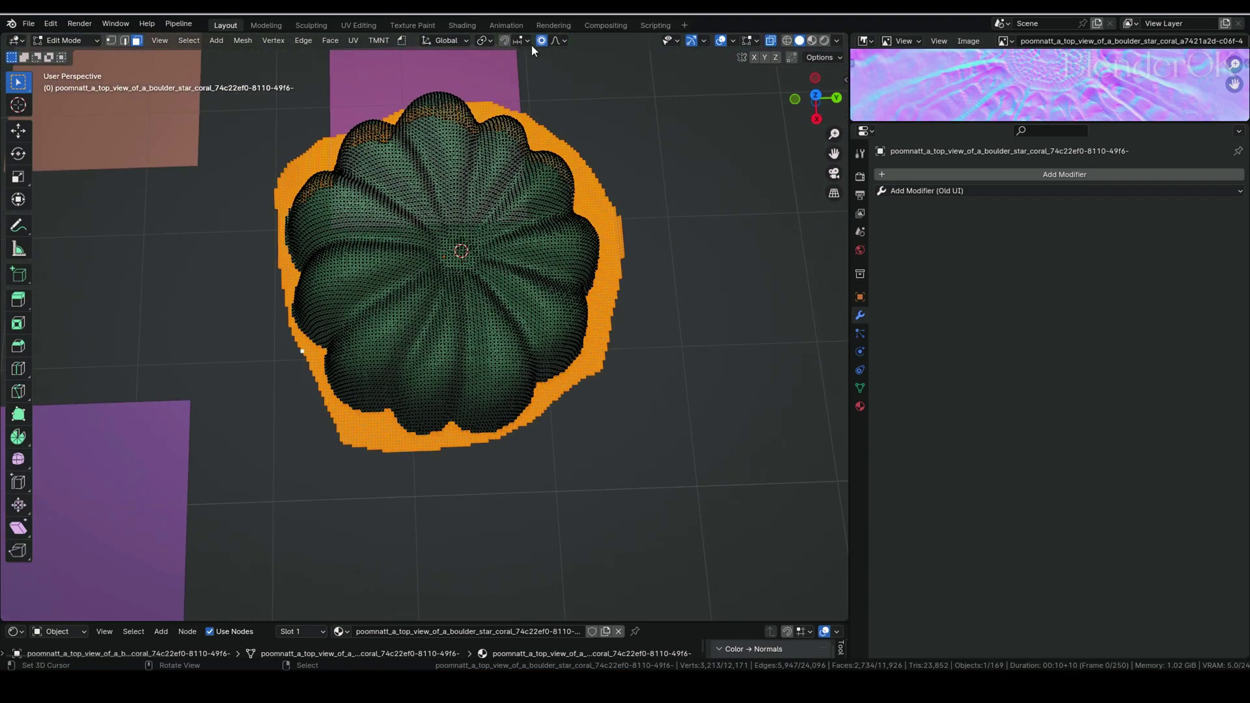
middle_click_drag(595, 244, 589, 161)
key("s")
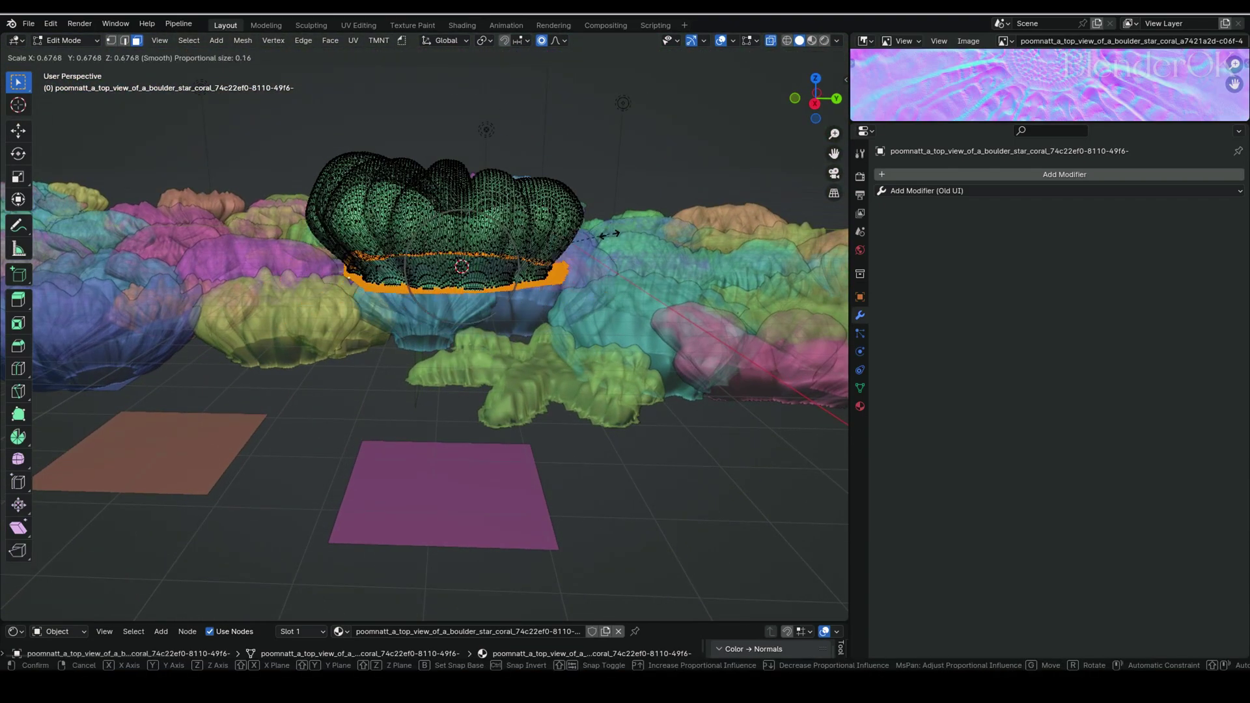
left_click(568, 242)
middle_click_drag(568, 242, 549, 240)
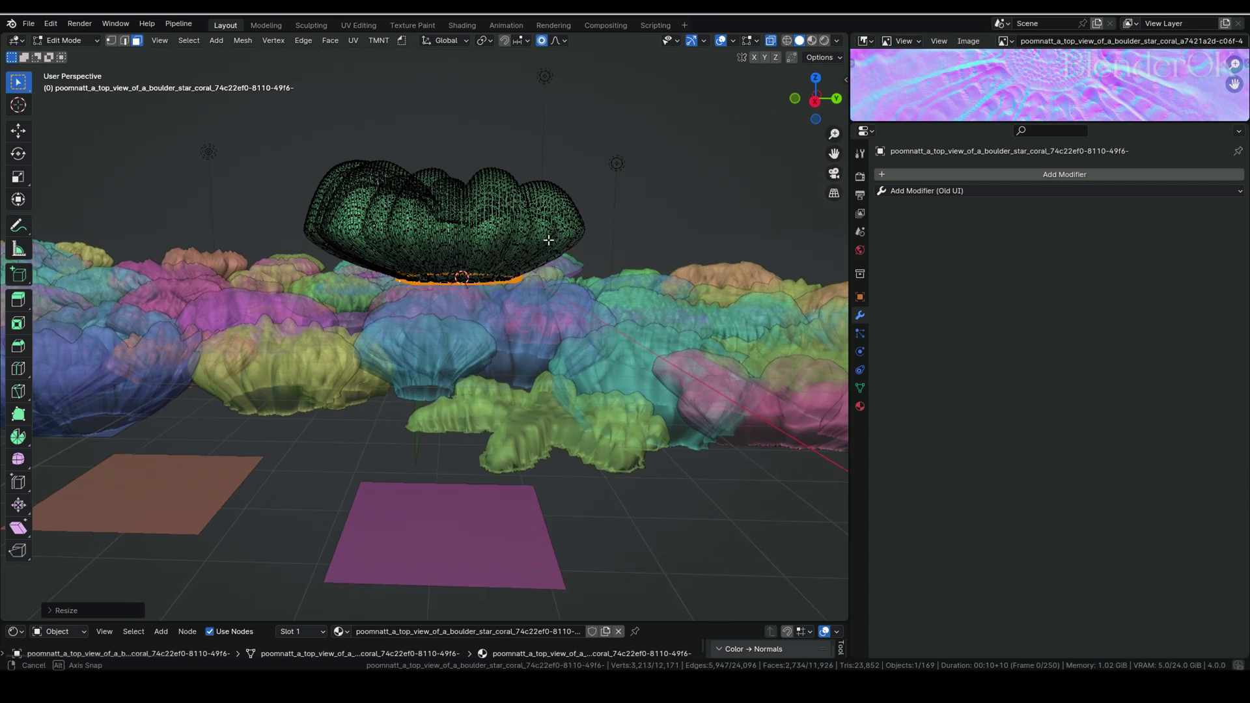
Step: Move the narrowed base faces with proportional editing in two adjustments to reshape the coral's underside
scroll(548, 240, "up", 1)
key("g")
left_click(564, 248)
key("g")
left_click(524, 274)
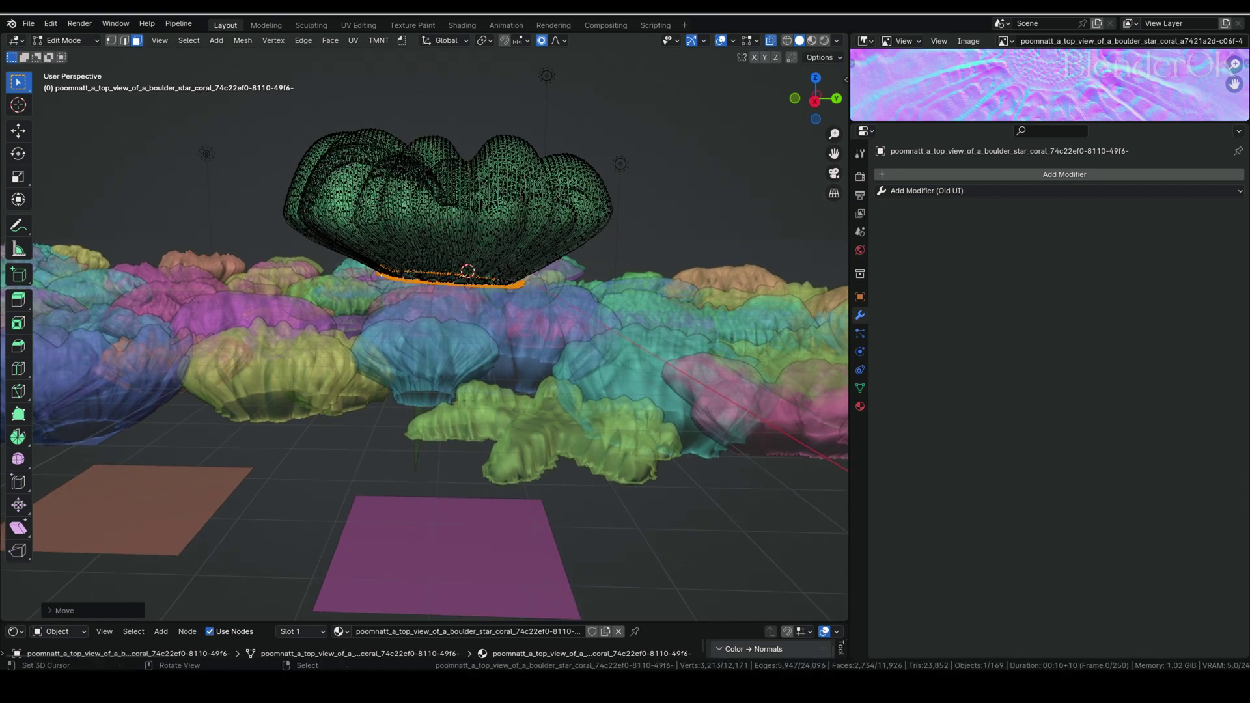
Step: Move the selected base faces once more with proportional editing to refine the coral's underside
key("g")
left_click(566, 259)
right_click(567, 260)
middle_click_drag(567, 260, 520, 170)
scroll(540, 288, "down", 3)
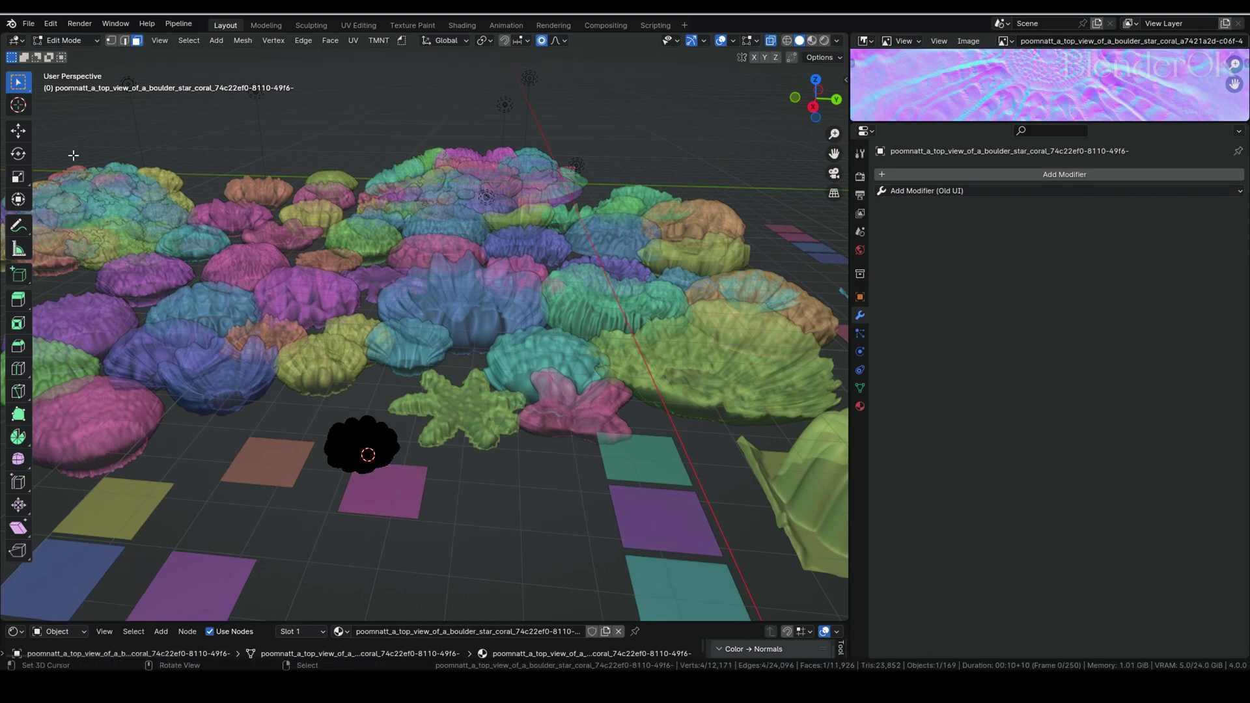
Step: Return to Object Mode and shade the reshaped coral smooth
left_click(65, 41)
left_click(65, 52)
right_click(553, 498)
left_click(521, 427)
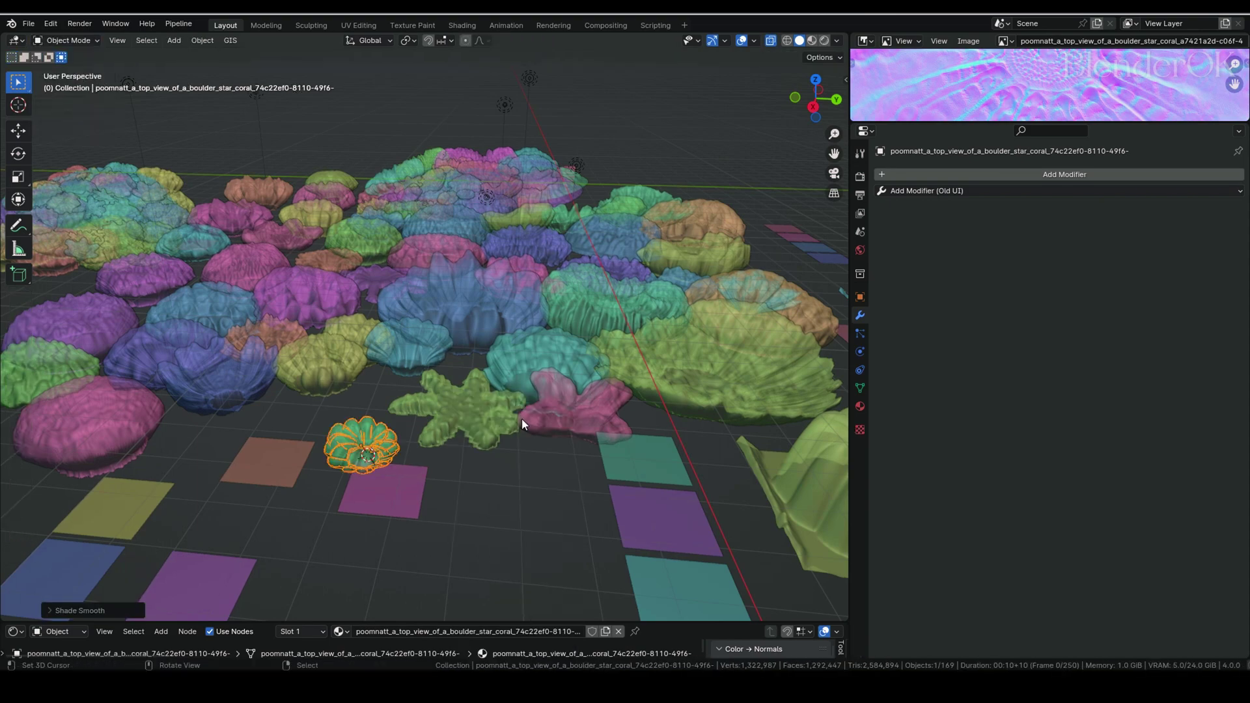
Step: Deselect the coral and display the scene in Material Preview shading
left_click(572, 511)
left_click(811, 41)
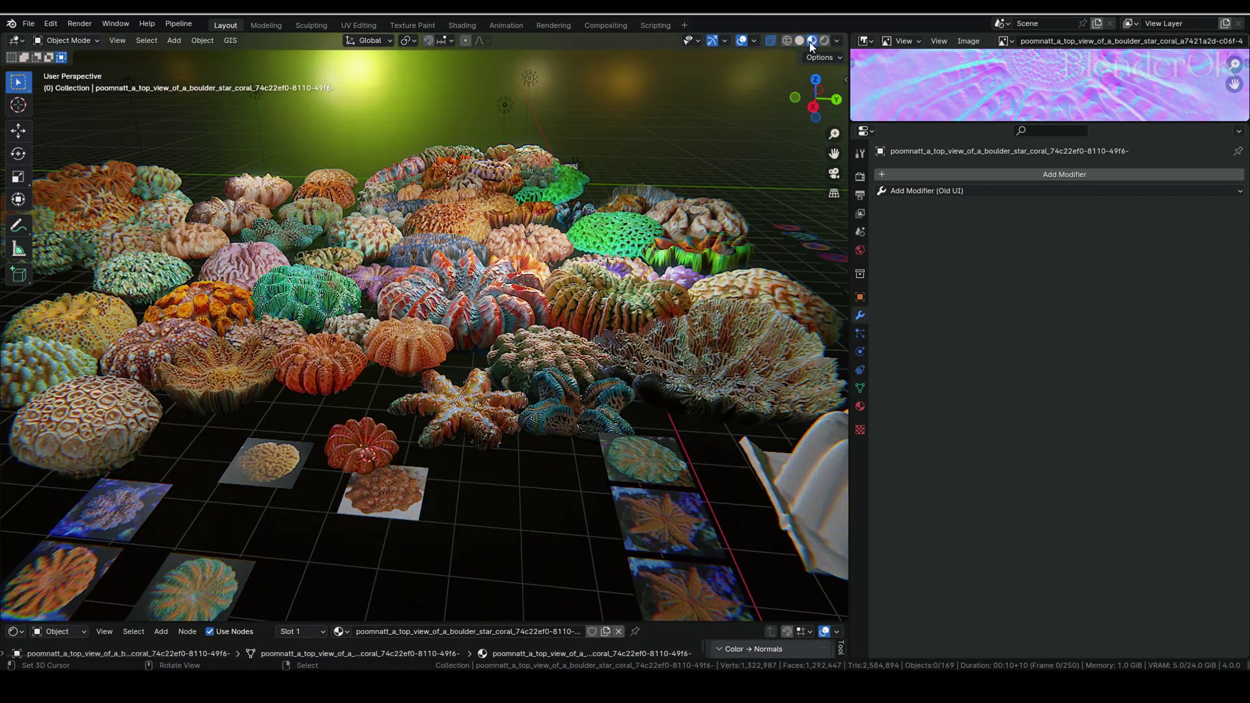
left_click(771, 40)
middle_click_drag(586, 247, 608, 392)
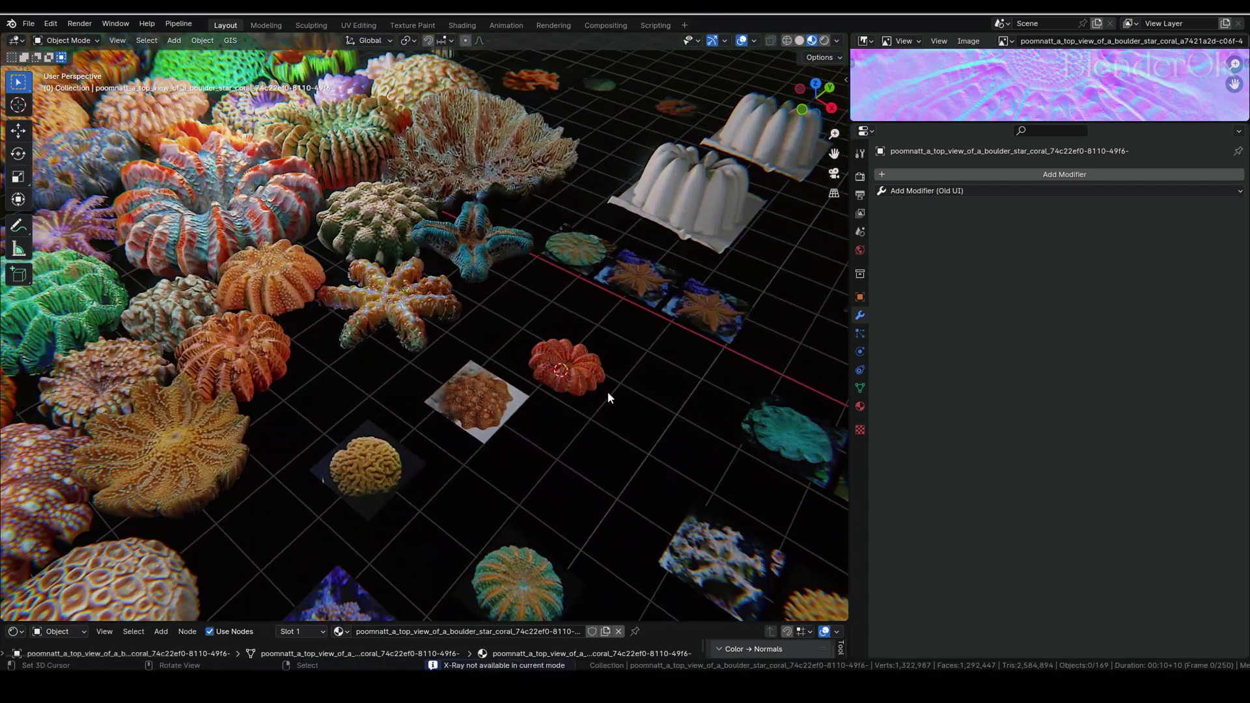
Step: Scale up the new red coral to a size comparable with the larger corals and reapply smooth shading
right_click(590, 384)
key("s")
left_click(661, 439)
middle_click_drag(660, 439, 620, 354)
key("w")
left_click(620, 354)
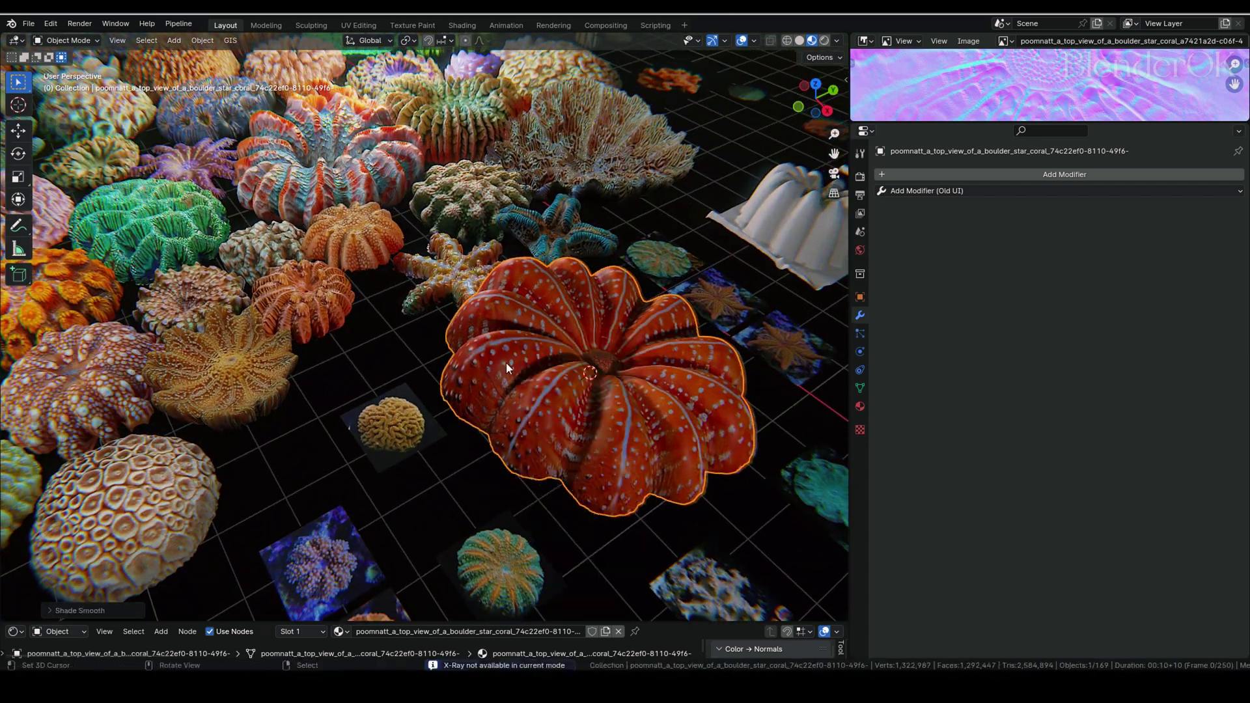
Step: Place the 3D cursor at the edge of the finished coral group and snap the red coral to it
scroll(506, 365, "down", 4)
middle_click_drag(506, 365, 684, 398, "shift")
left_click(466, 370)
key("shift+s")
middle_click_drag(479, 366, 611, 396)
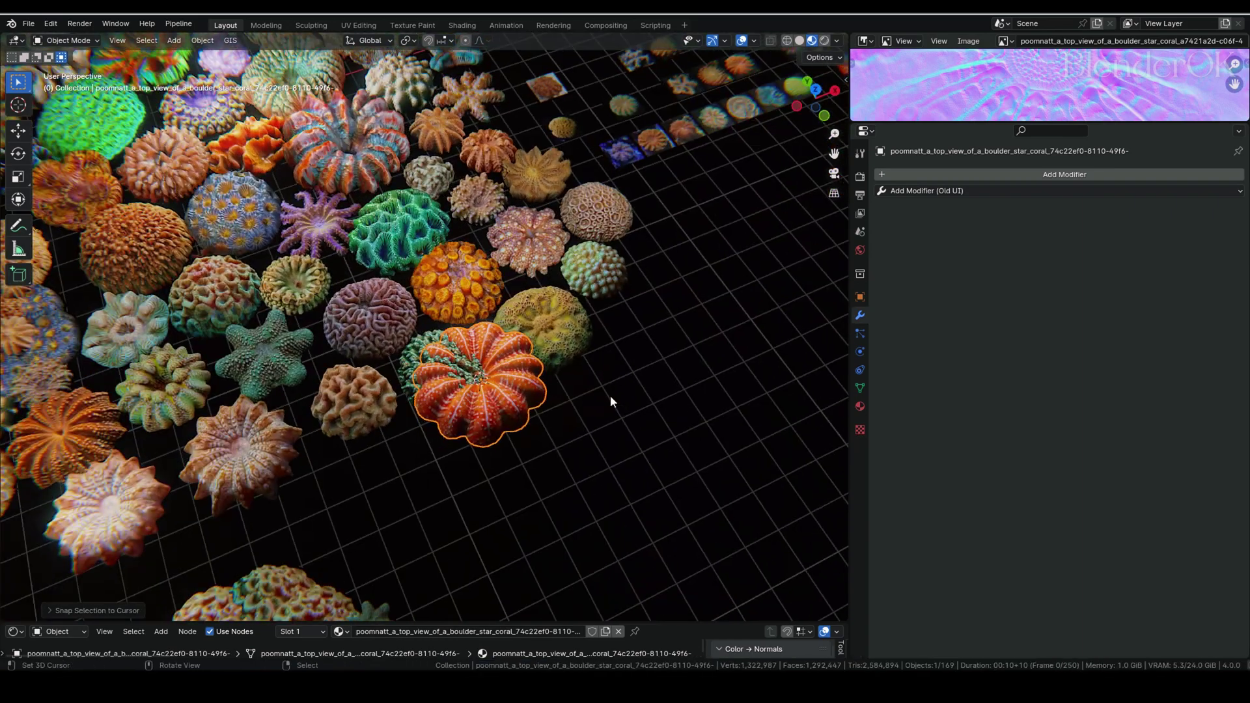
Step: Move the red coral along Y and freely into the empty space beside the green corals, and deselect it
key("g")
key("y")
left_click(637, 470)
key("g")
left_click(635, 466)
middle_click_drag(523, 346, 489, 304, "shift")
scroll(490, 304, "up", 3)
key("alt+a")
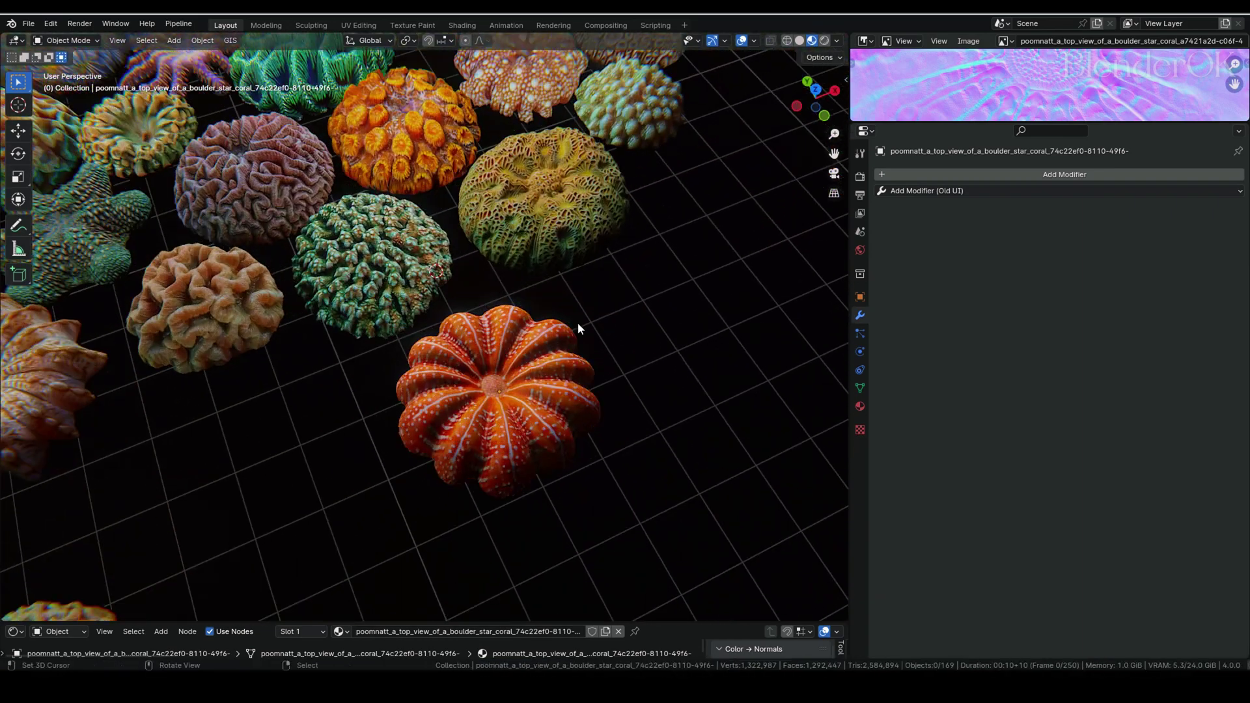
Step: Reselect the red coral and adjust its position along X and Y beside the neighbouring green corals
scroll(577, 321, "up", 2)
right_click(593, 399)
key("g")
key("x")
left_click(625, 382)
key("g")
key("y")
left_click(697, 311)
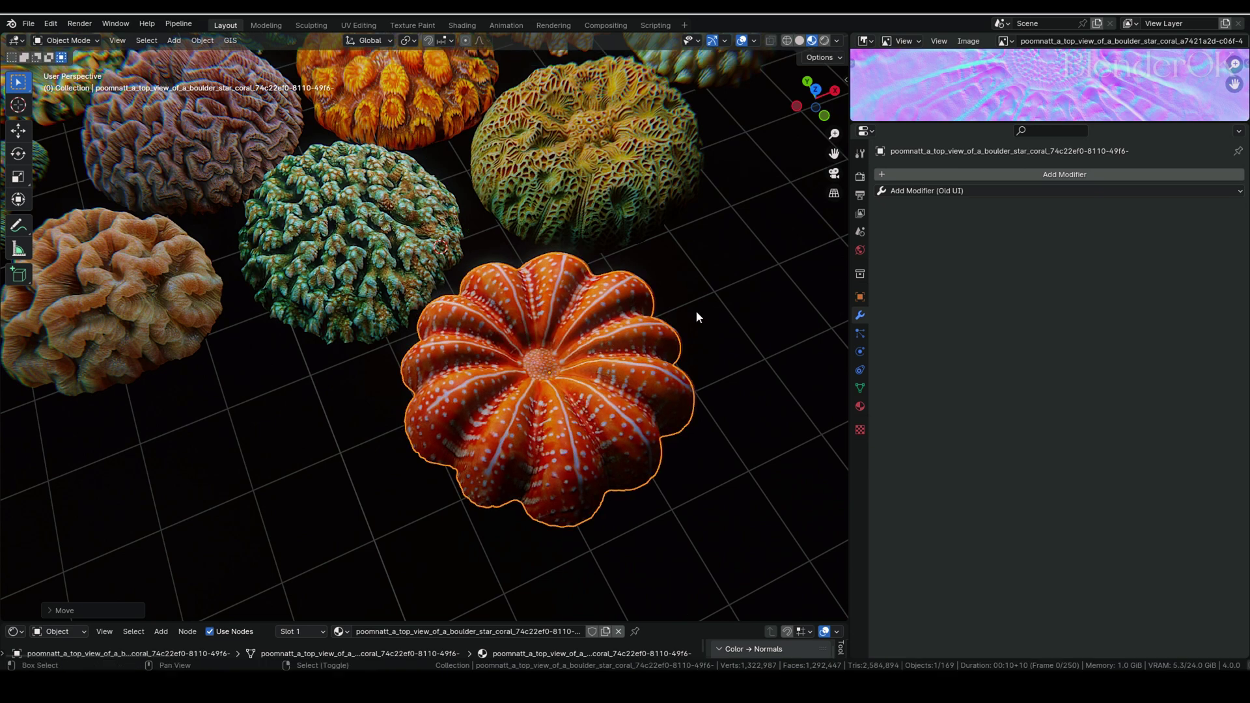
Step: Enlarge the shader editor and move the coral's image texture node away from the Principled BSDF to make room
middle_click_drag(697, 317, 696, 449)
left_click_drag(676, 622, 654, 441)
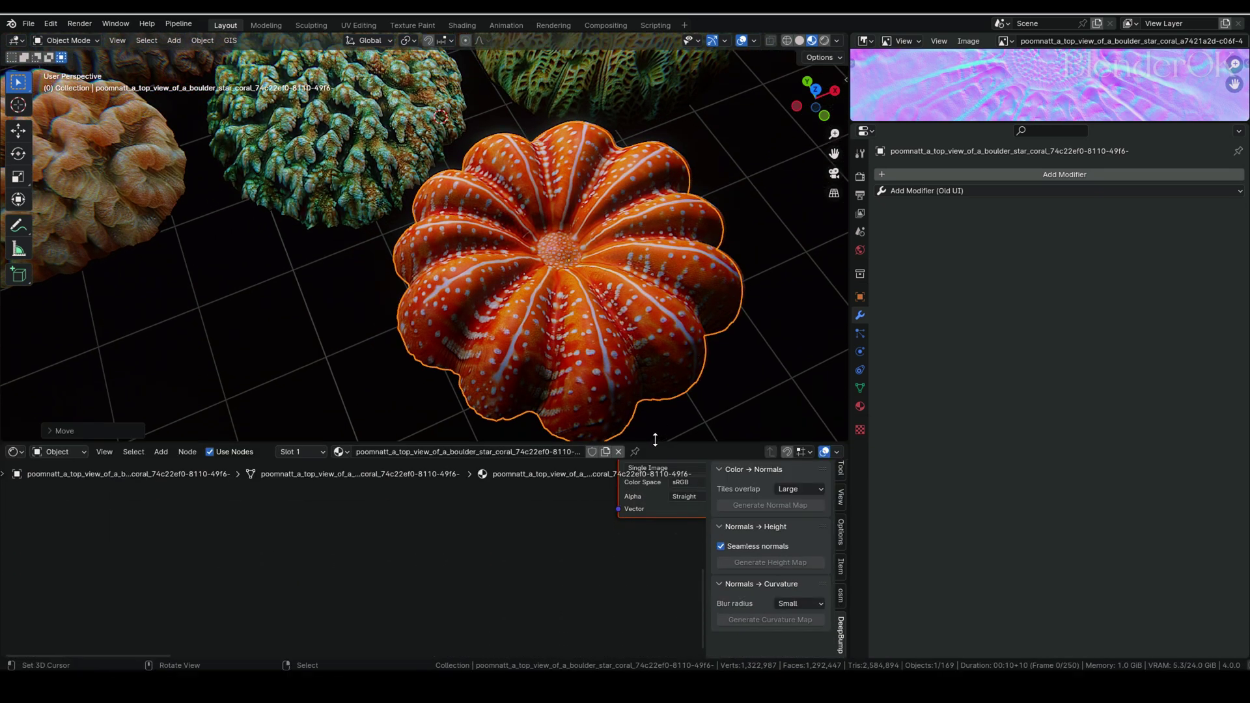
middle_click_drag(580, 507, 423, 604)
left_click_drag(519, 506, 236, 522)
left_click(504, 503)
middle_click_drag(342, 535, 344, 494)
scroll(345, 495, "up", 1)
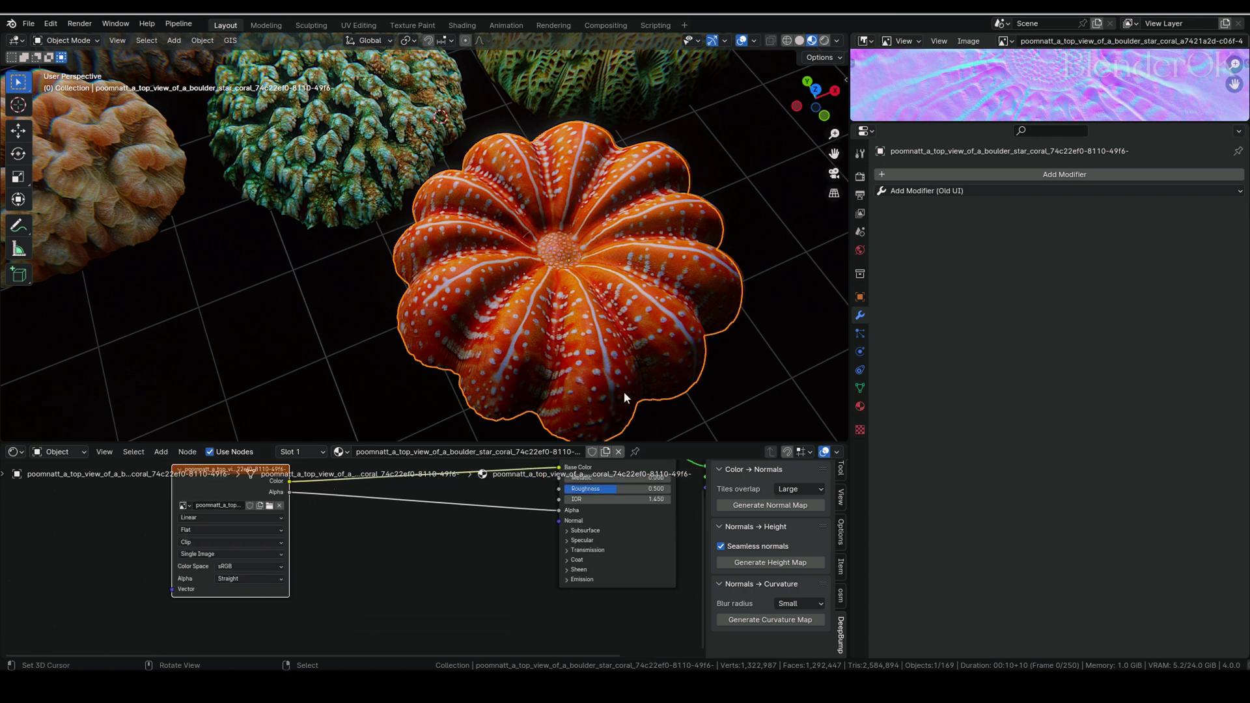
Step: Add a Bump node, linking the image texture's Color to its Height and its Normal to the Principled BSDF's Normal
key("shift+a")
left_click(443, 421)
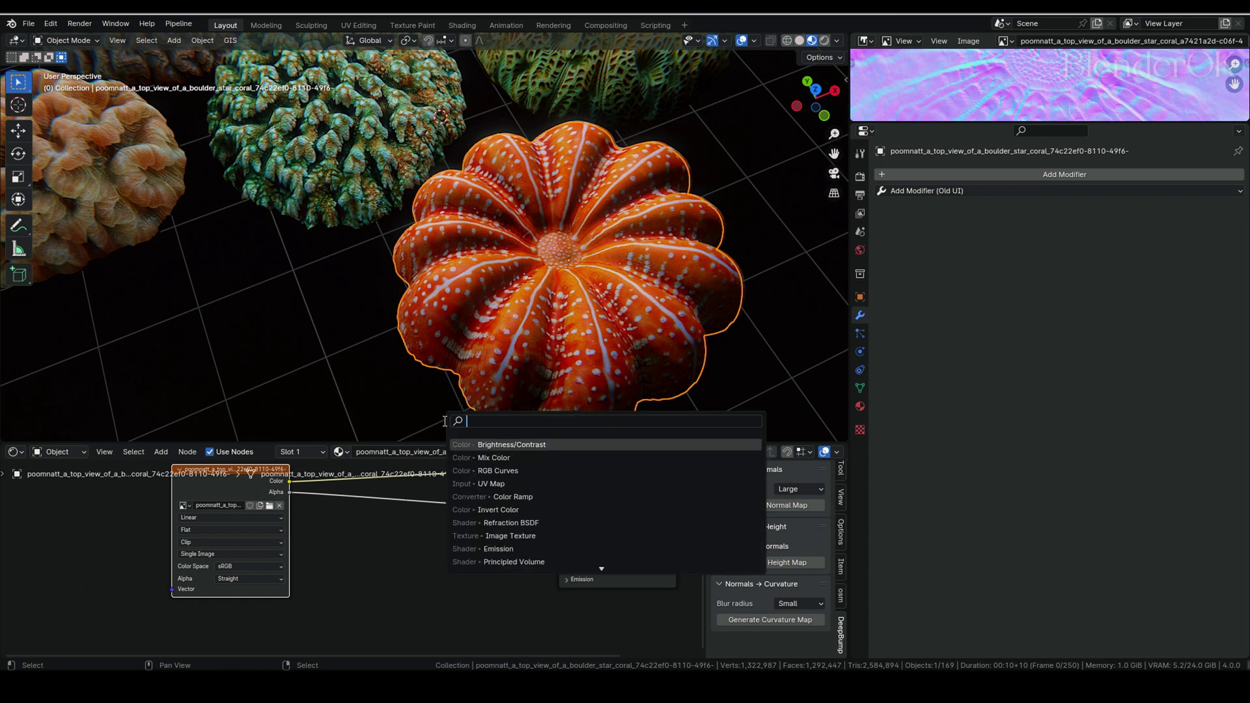
type("bum")
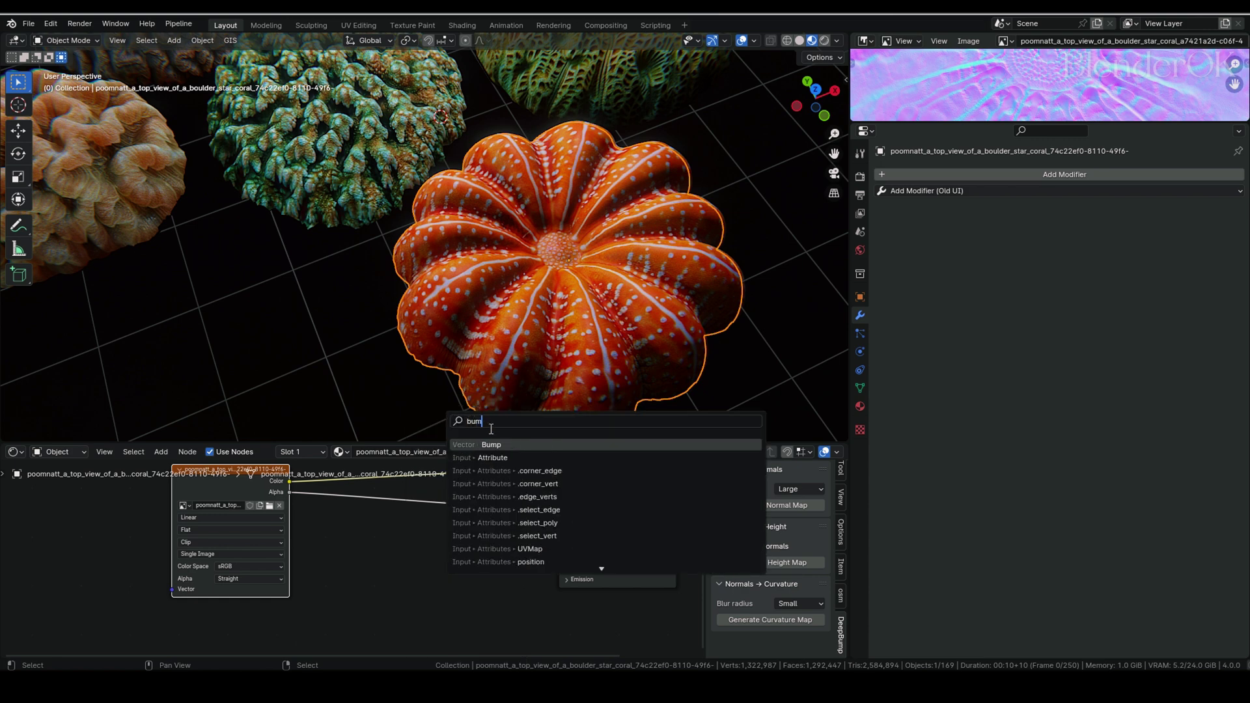
left_click(492, 444)
left_click(448, 526)
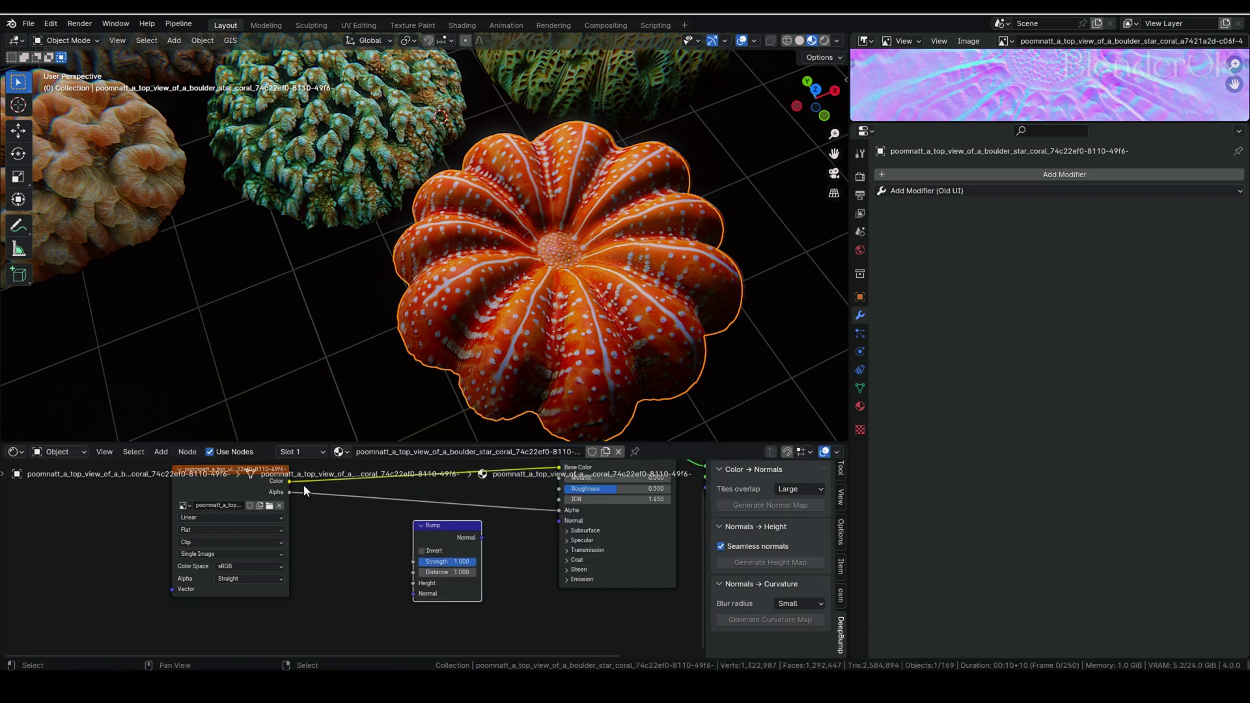
left_click_drag(290, 482, 413, 584)
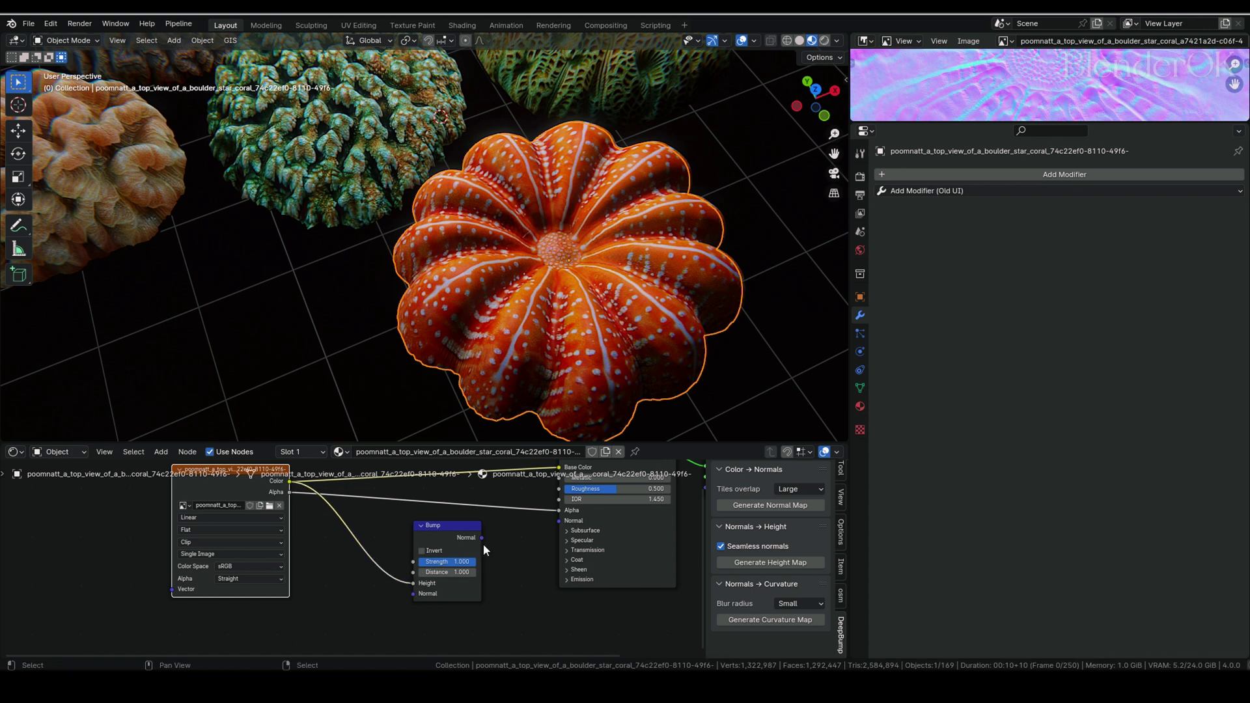
left_click_drag(482, 538, 558, 521)
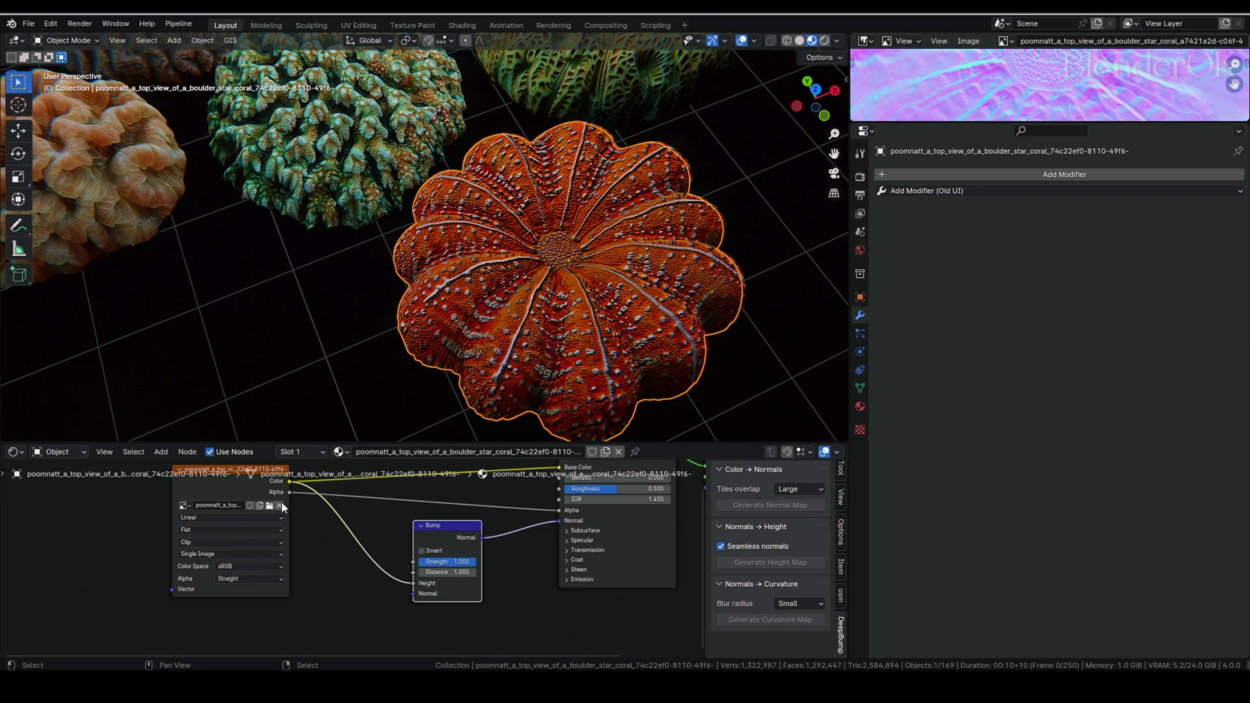
Step: Set the Bump node's Strength to 0.150 and Distance to 0.300
middle_click_drag(275, 491, 285, 515)
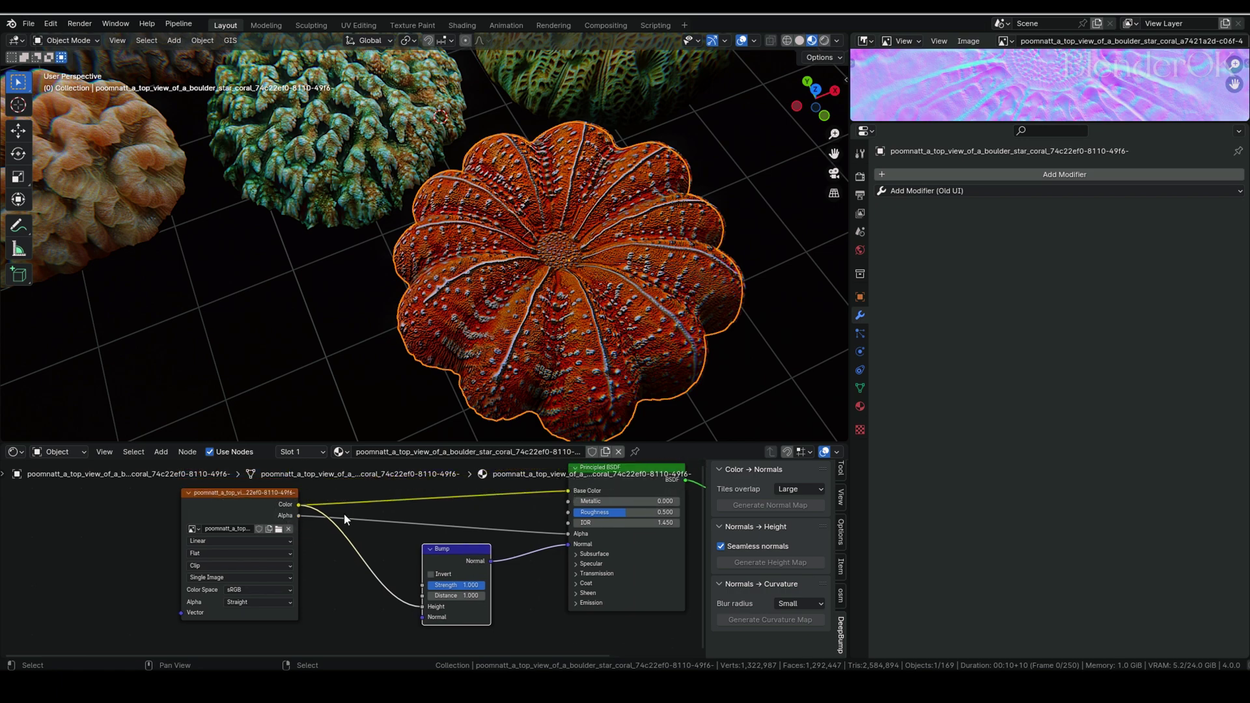
scroll(688, 303, "up", 8)
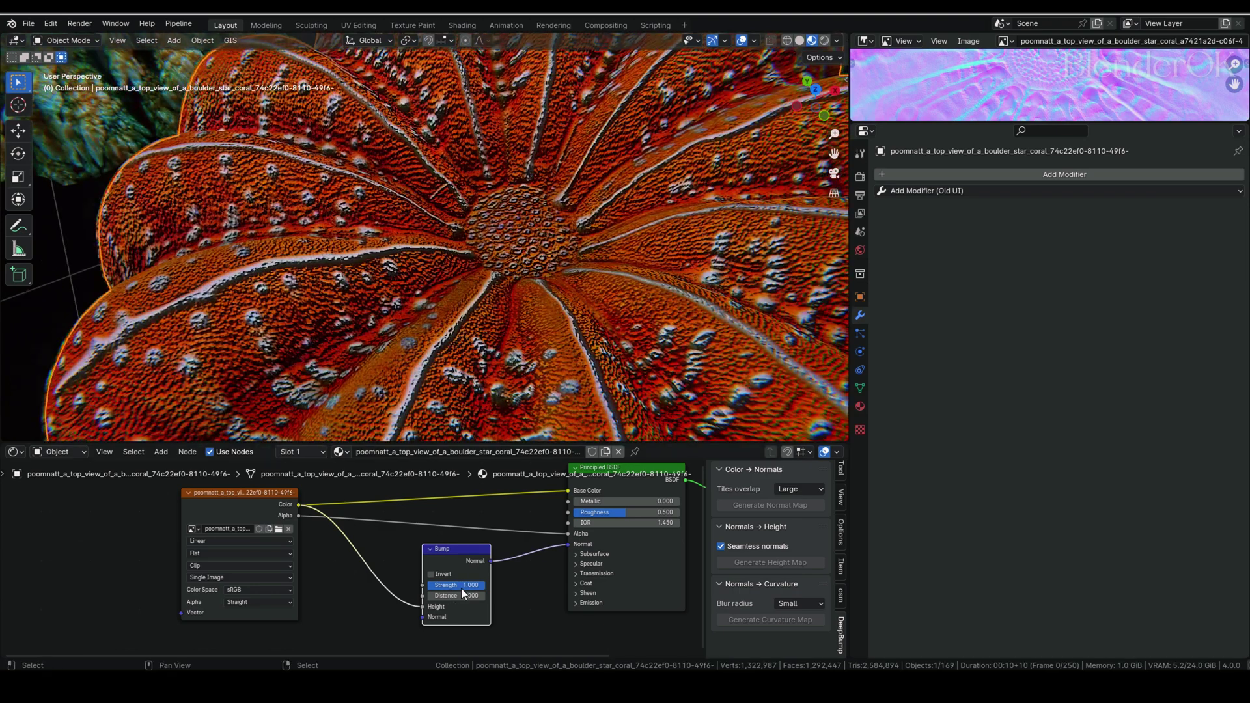
left_click_drag(464, 585, 404, 597)
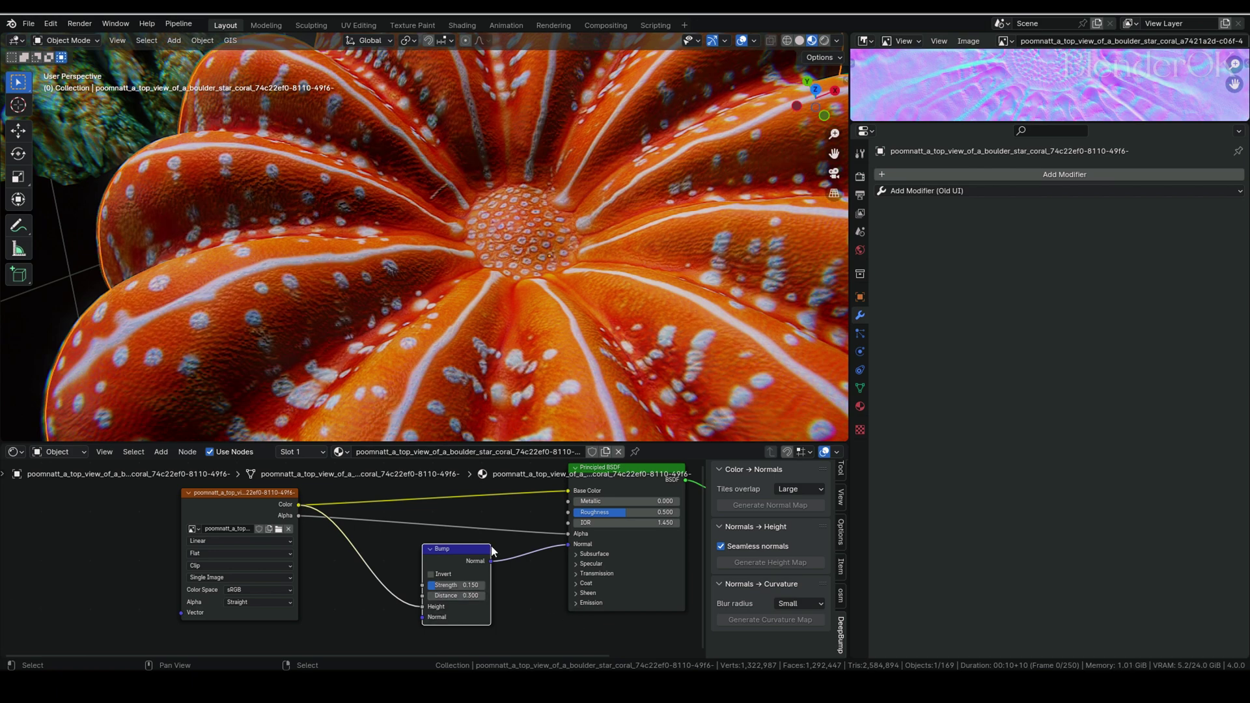
scroll(597, 422, "down", 6)
scroll(647, 357, "up", 2)
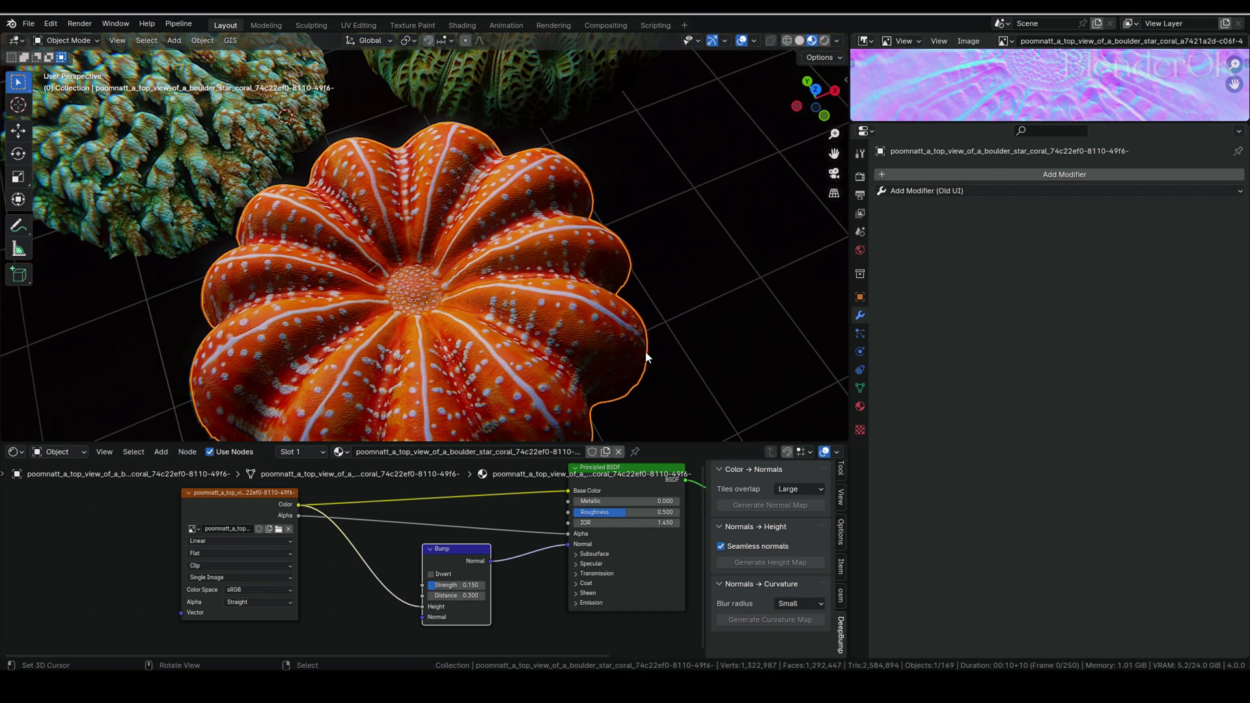
Step: Set the Principled BSDF's Subsurface Weight to 1.000 and Scale to 0.45 m
middle_click_drag(588, 552, 575, 469)
left_click(565, 566)
scroll(560, 517, "up", 1)
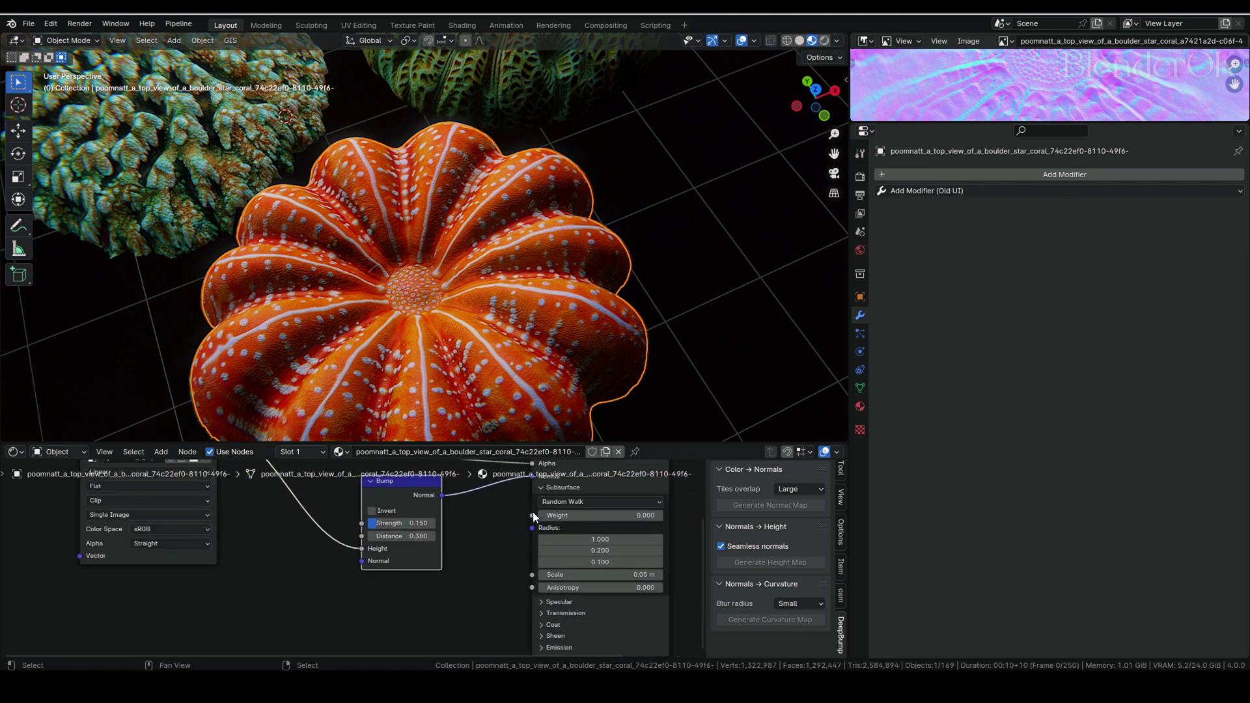
left_click_drag(554, 521, 621, 522)
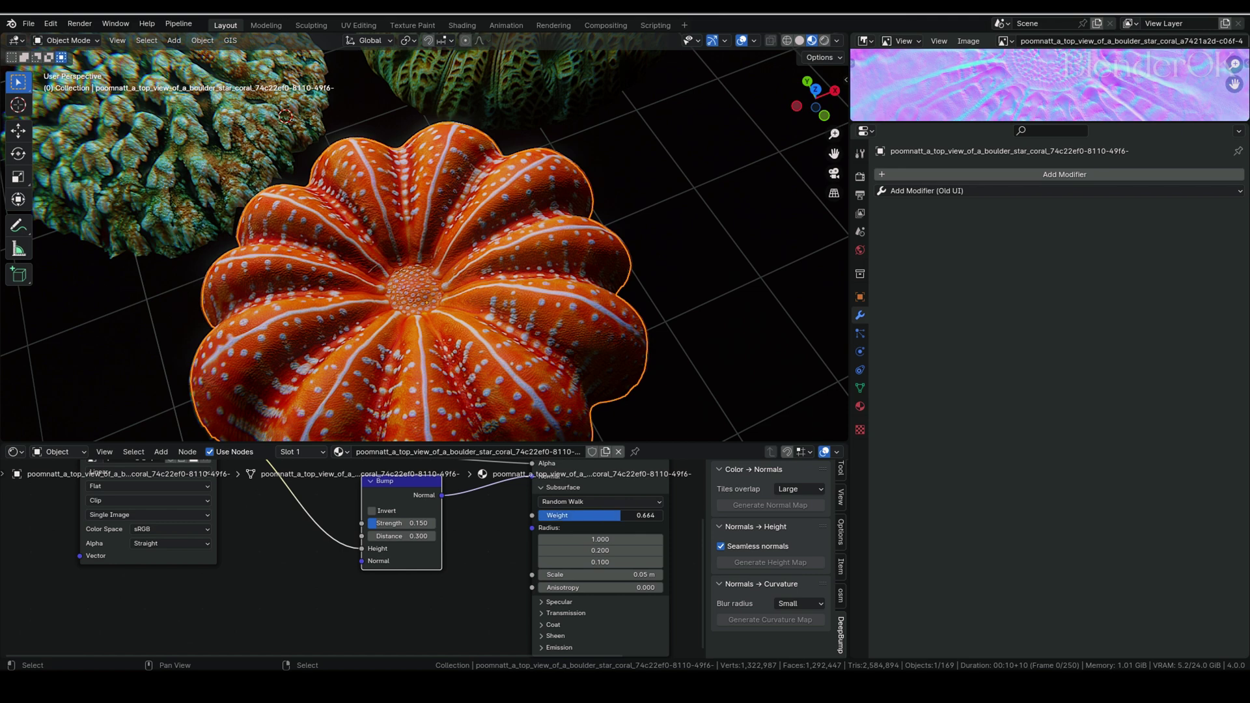
mouse_move(595, 577)
left_mouse_down()
mouse_move(647, 577)
mouse_move(600, 574)
left_mouse_up()
scroll(594, 310, "down", 3)
right_click(549, 367)
middle_click_drag(548, 366, 597, 260)
right_click(574, 226)
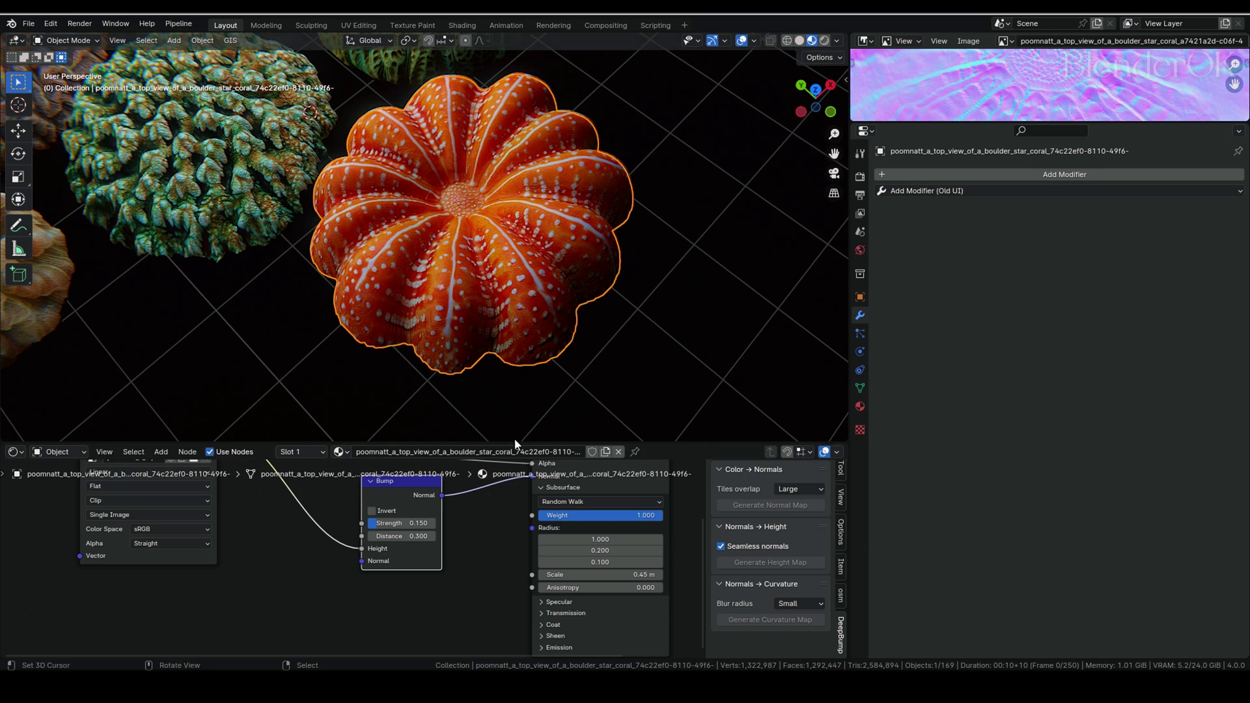
Step: Select the coral's image texture node and generate a normal map from it with DeepBump
left_click_drag(515, 444, 519, 366)
scroll(438, 525, "down", 1)
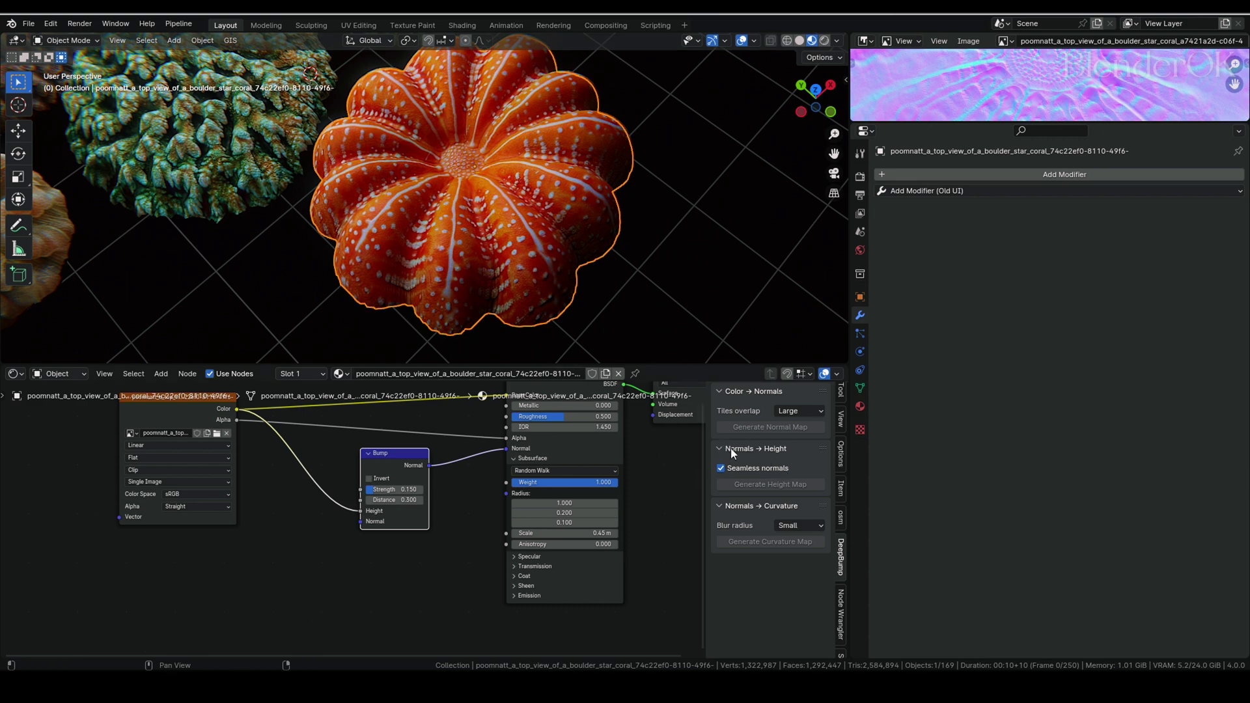
left_click(175, 412)
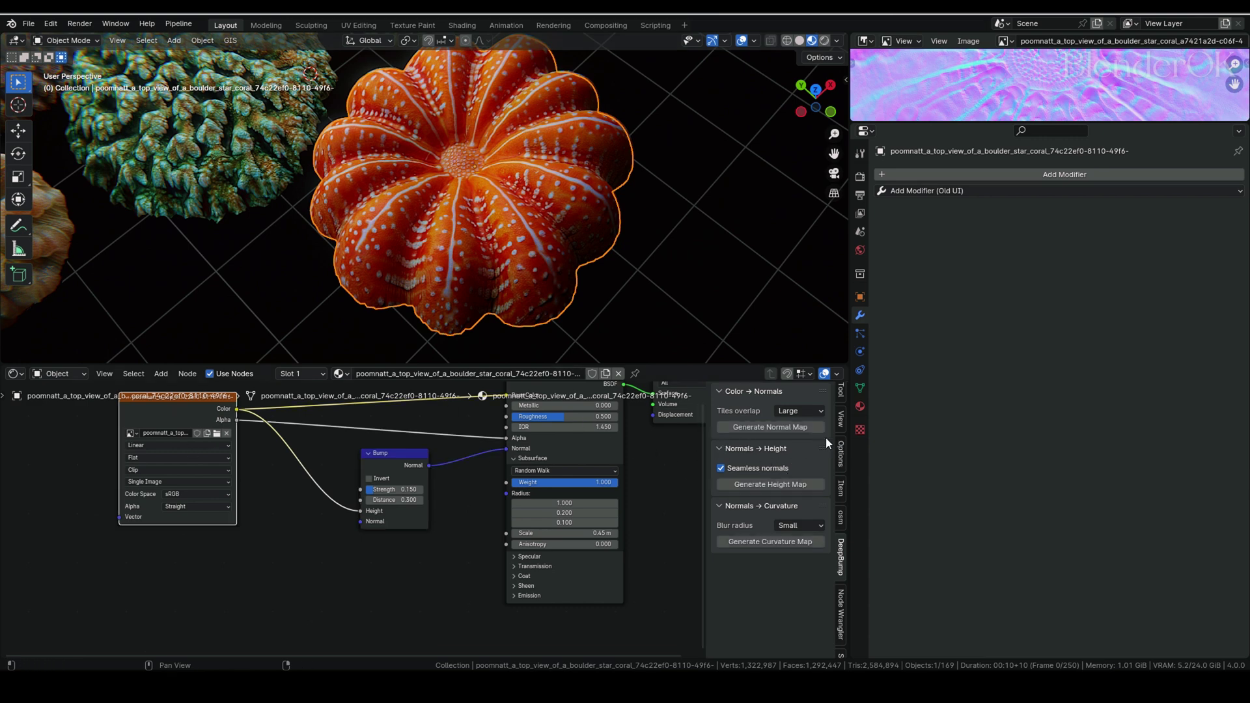
middle_click_drag(332, 508, 355, 538)
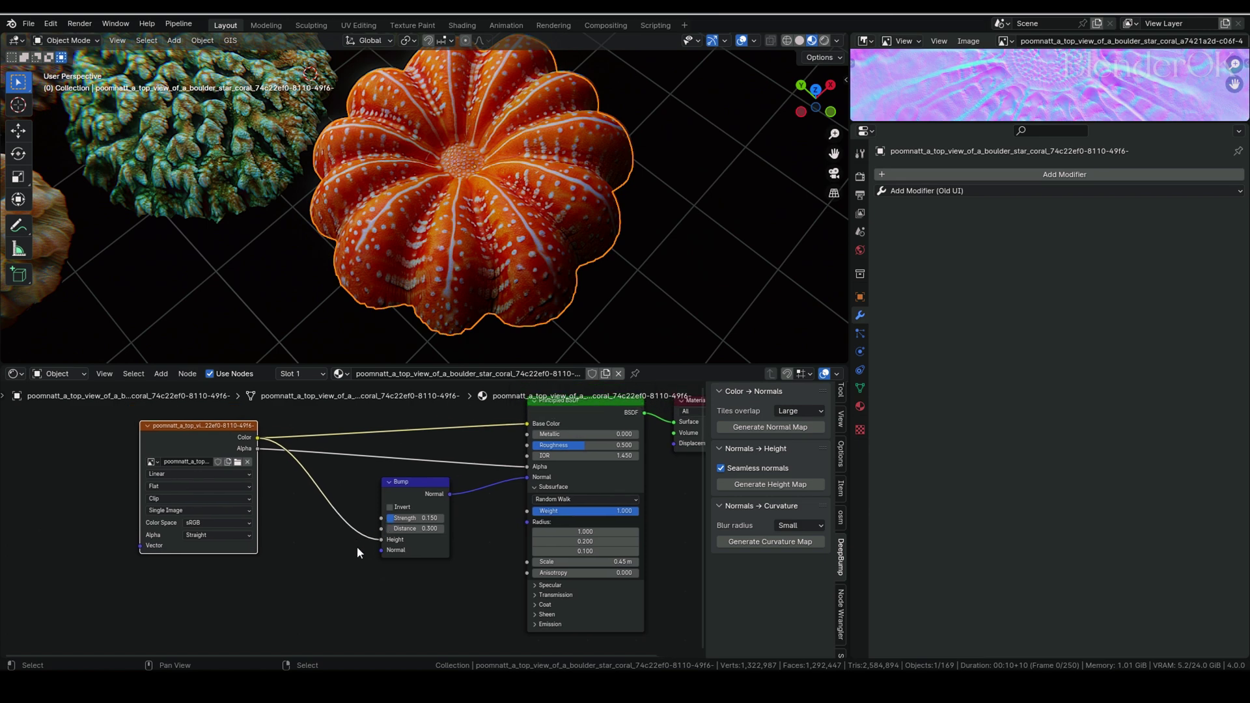
scroll(358, 548, "up", 1)
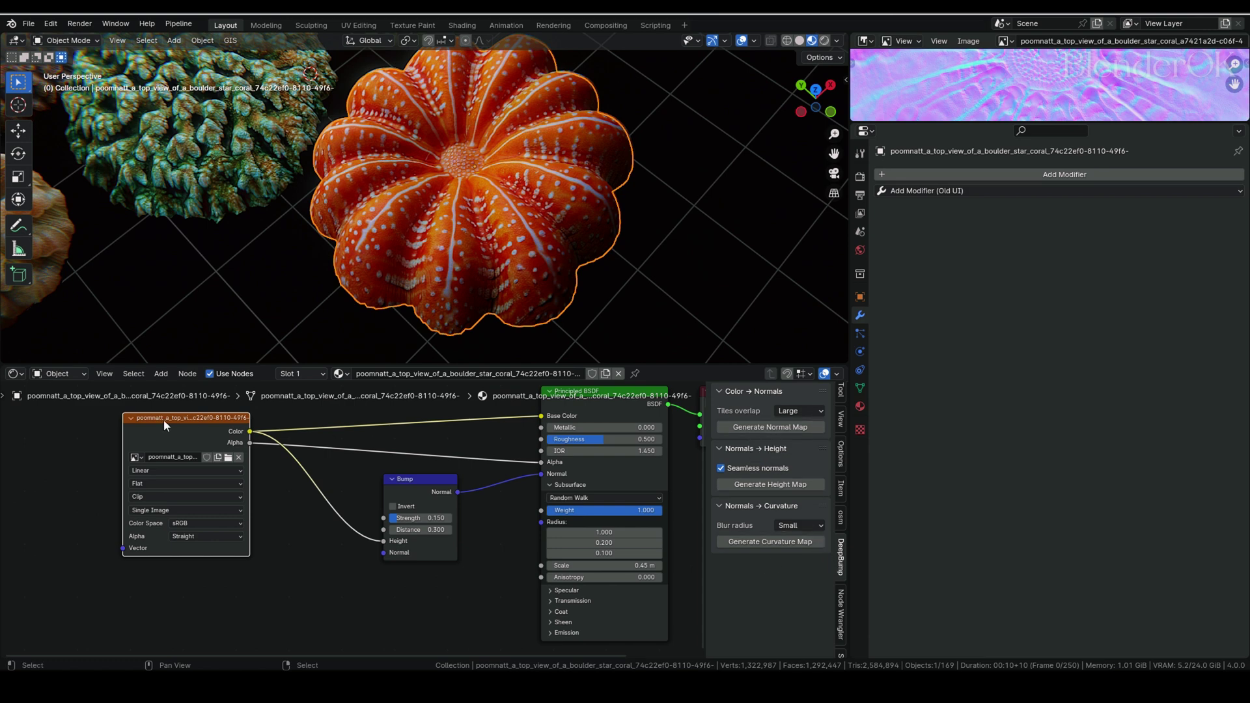
left_click_drag(163, 421, 190, 435)
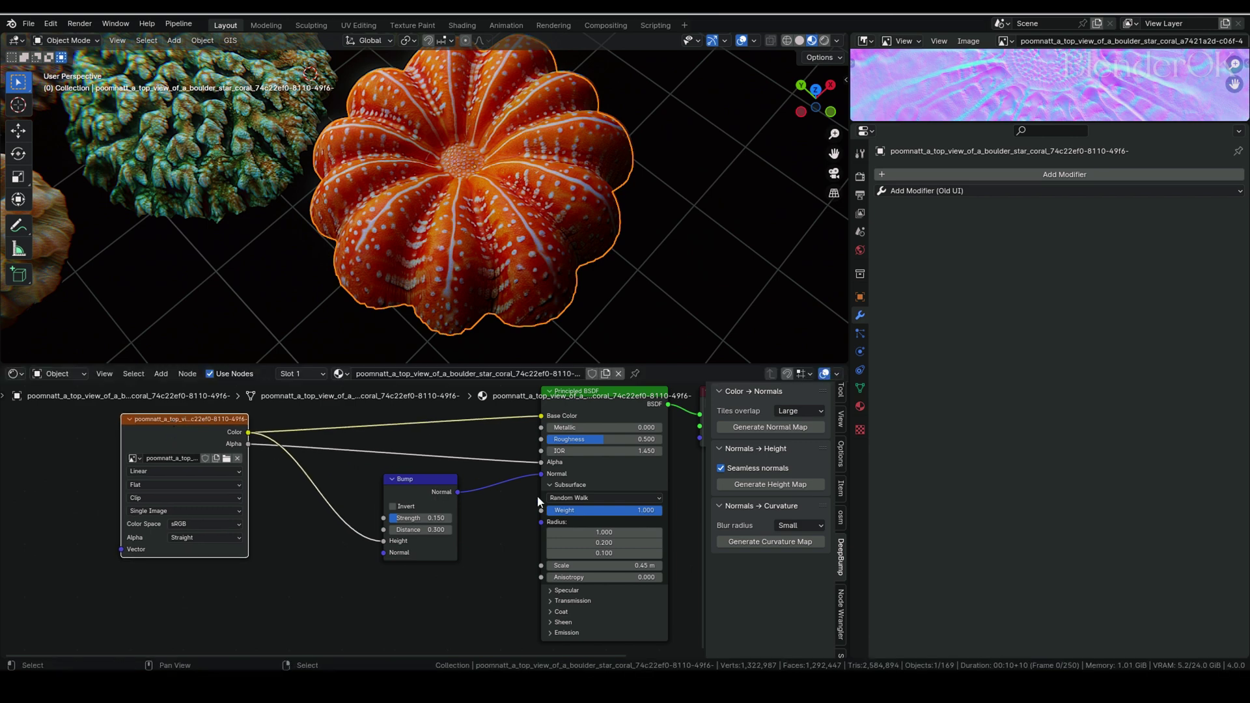
left_click(795, 428)
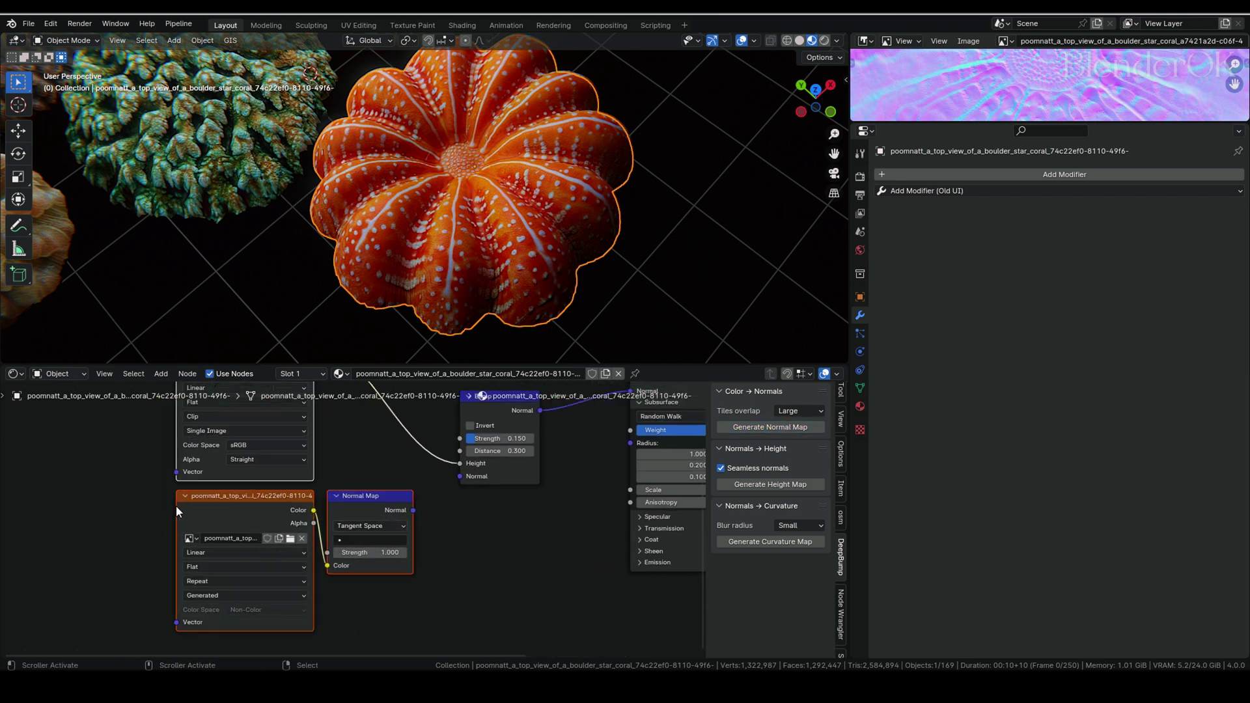
Step: Connect the Normal Map node to the Bump node's Normal input and set the Bump Strength to 0.450
left_click(193, 514)
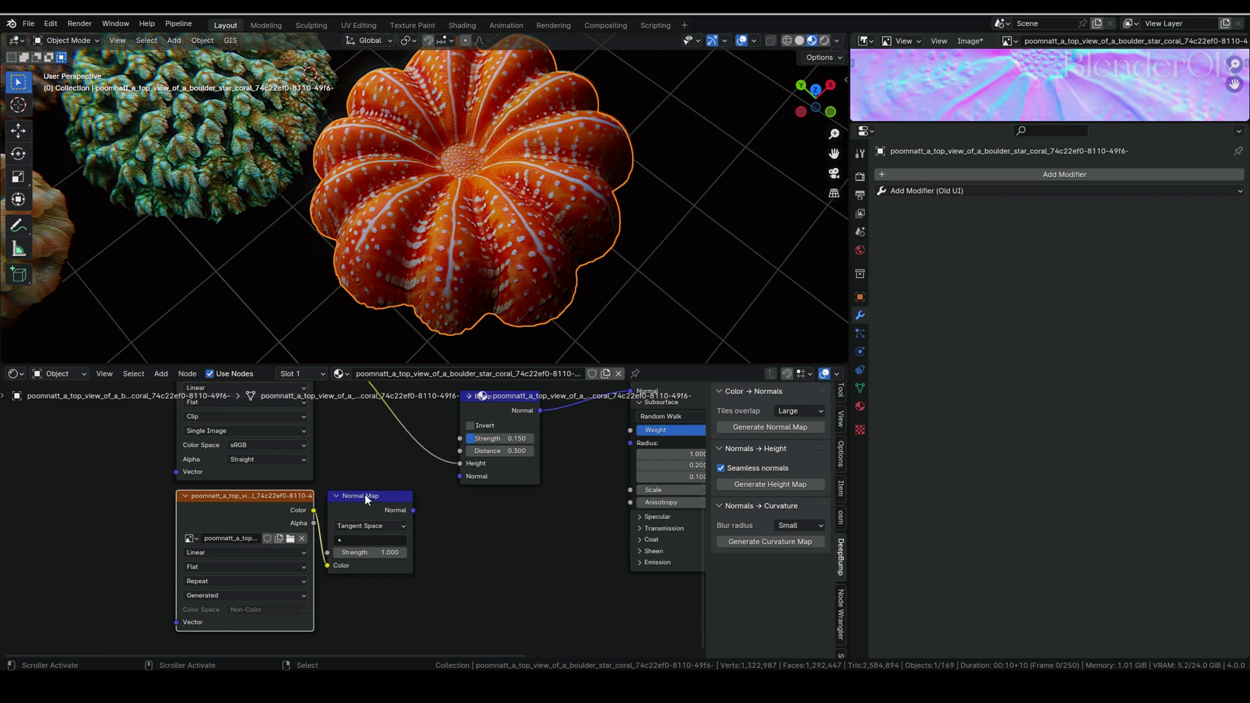
left_click_drag(412, 510, 460, 477)
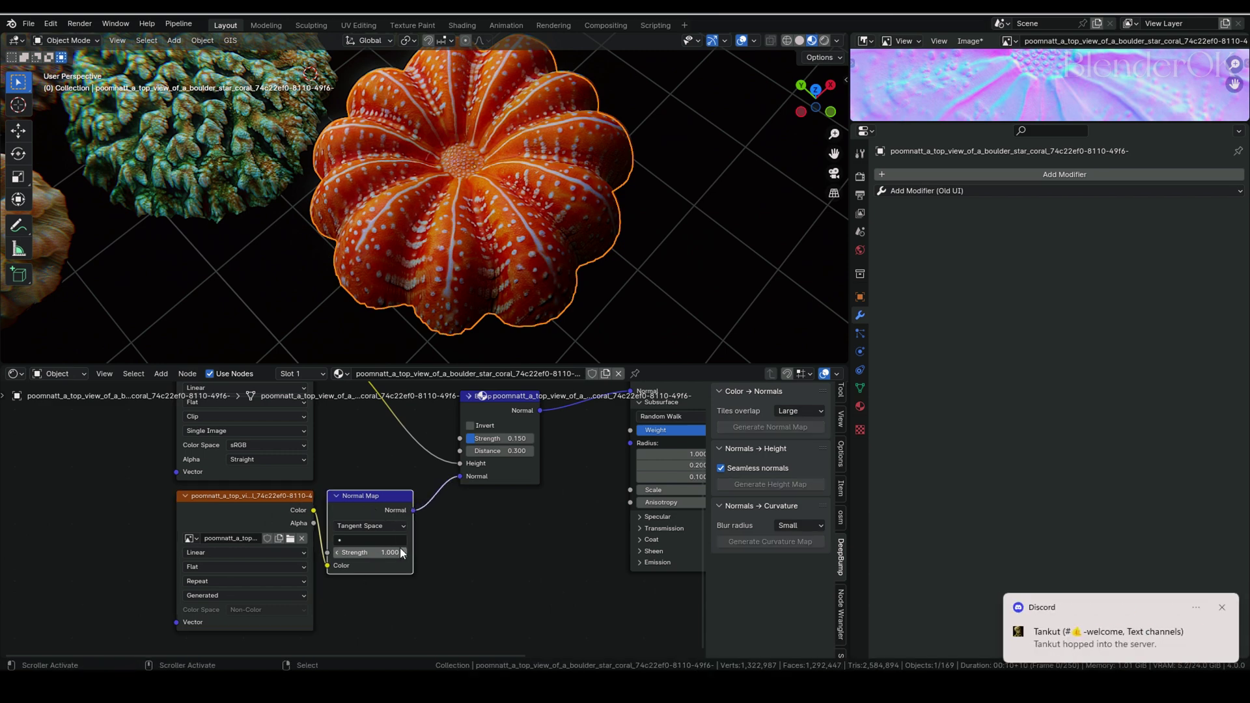
mouse_move(374, 552)
left_mouse_down()
mouse_move(410, 552)
mouse_move(363, 552)
left_mouse_up()
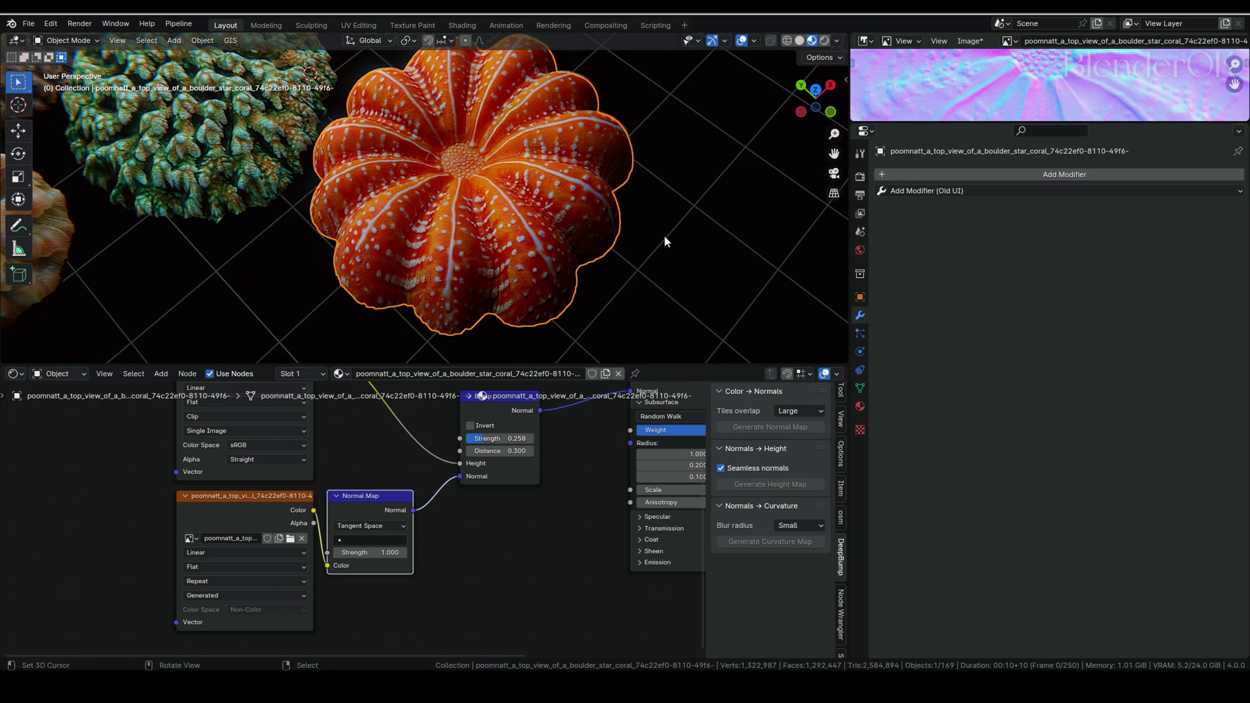
key("alt+a")
scroll(664, 236, "down", 3)
middle_click_drag(647, 236, 570, 204)
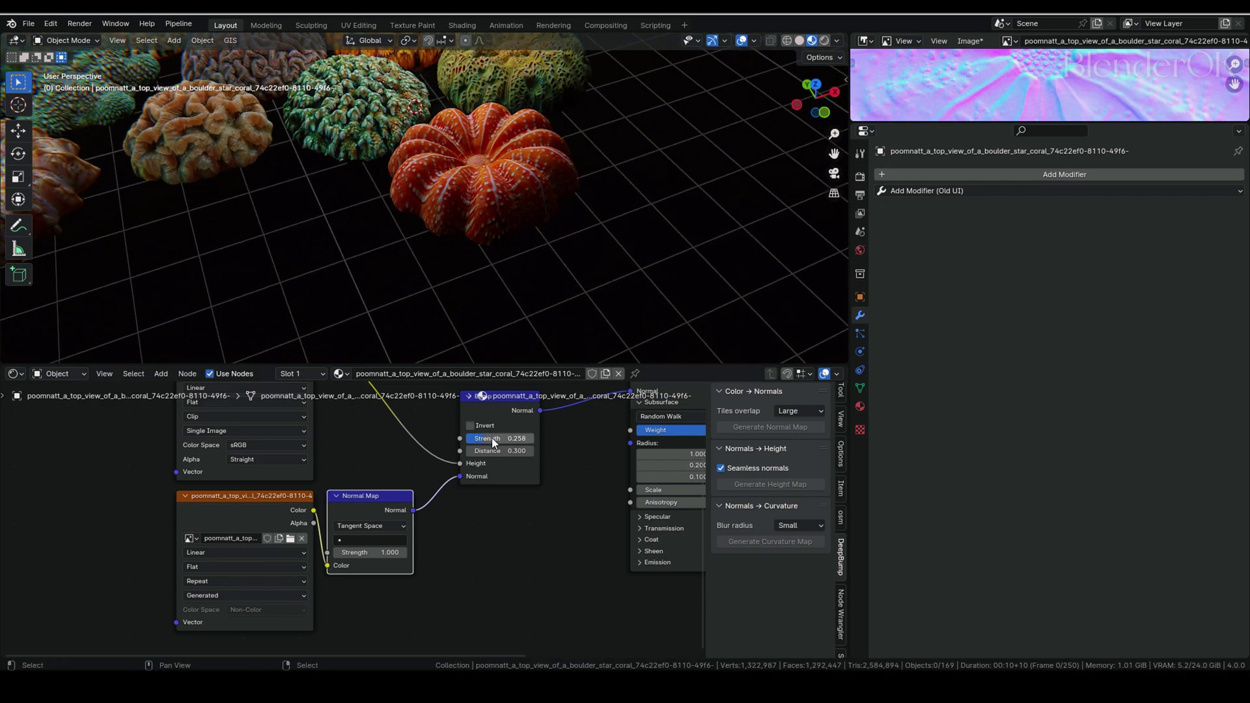
scroll(579, 291, "up", 4)
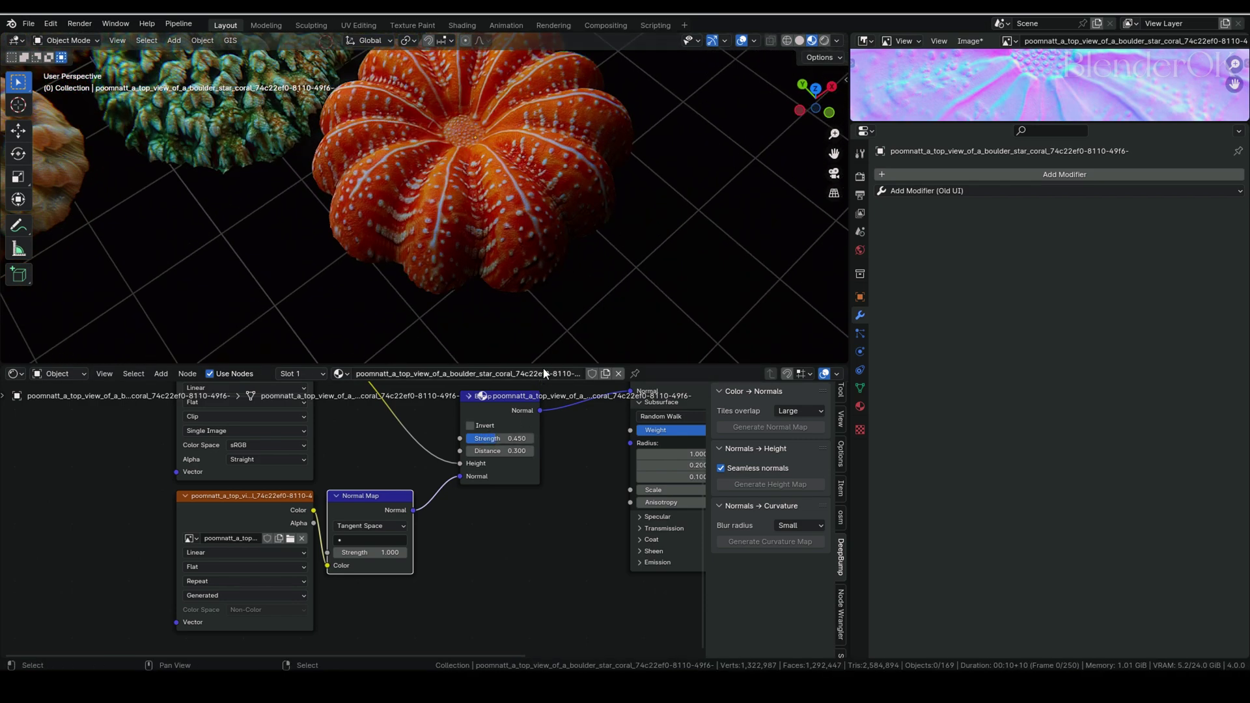
Step: Shrink the shader editor and hide the viewport overlays to view the red coral among the whole collection
left_click_drag(543, 364, 544, 555)
scroll(609, 257, "down", 3)
left_click(742, 42)
scroll(491, 264, "down", 6)
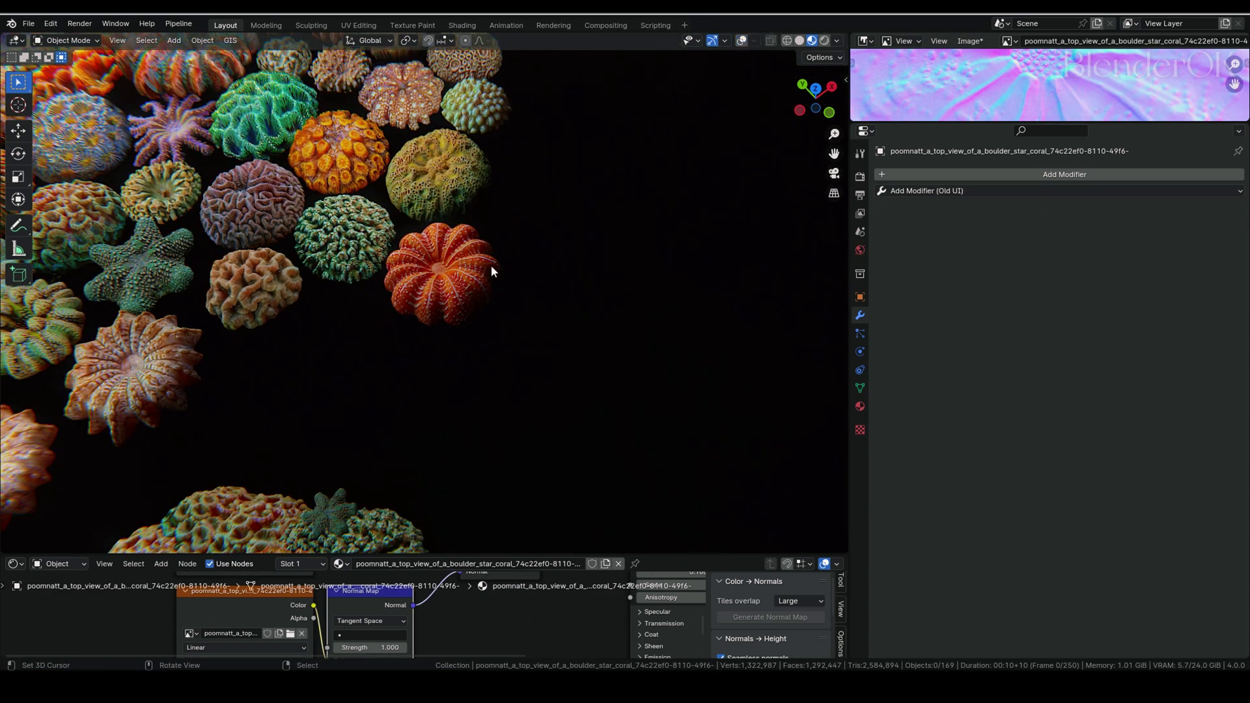
middle_click_drag(540, 381, 564, 405)
left_click(581, 397)
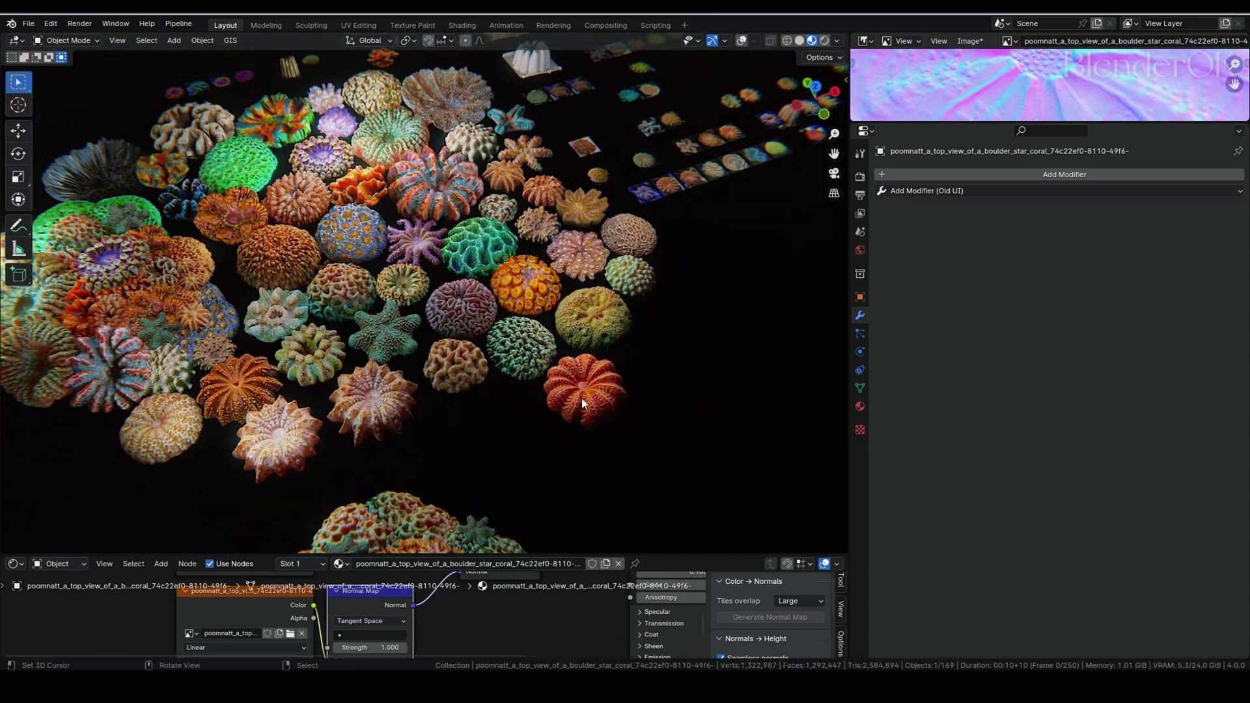
Step: Move the red coral along the X and Y axes to sit beside its neighbours, and adjust its scale and rotation
key("g")
key("y")
key("x")
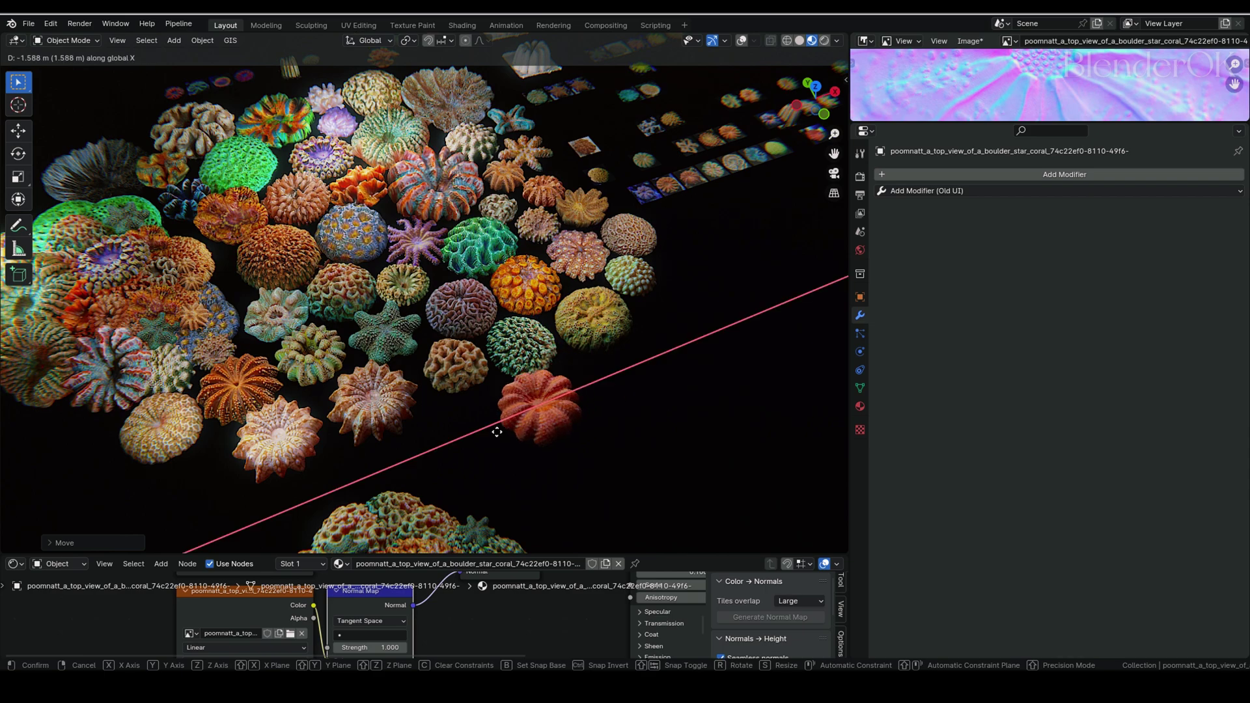
left_click(462, 439)
scroll(541, 402, "up", 3)
key("s")
left_click(564, 351)
key("r")
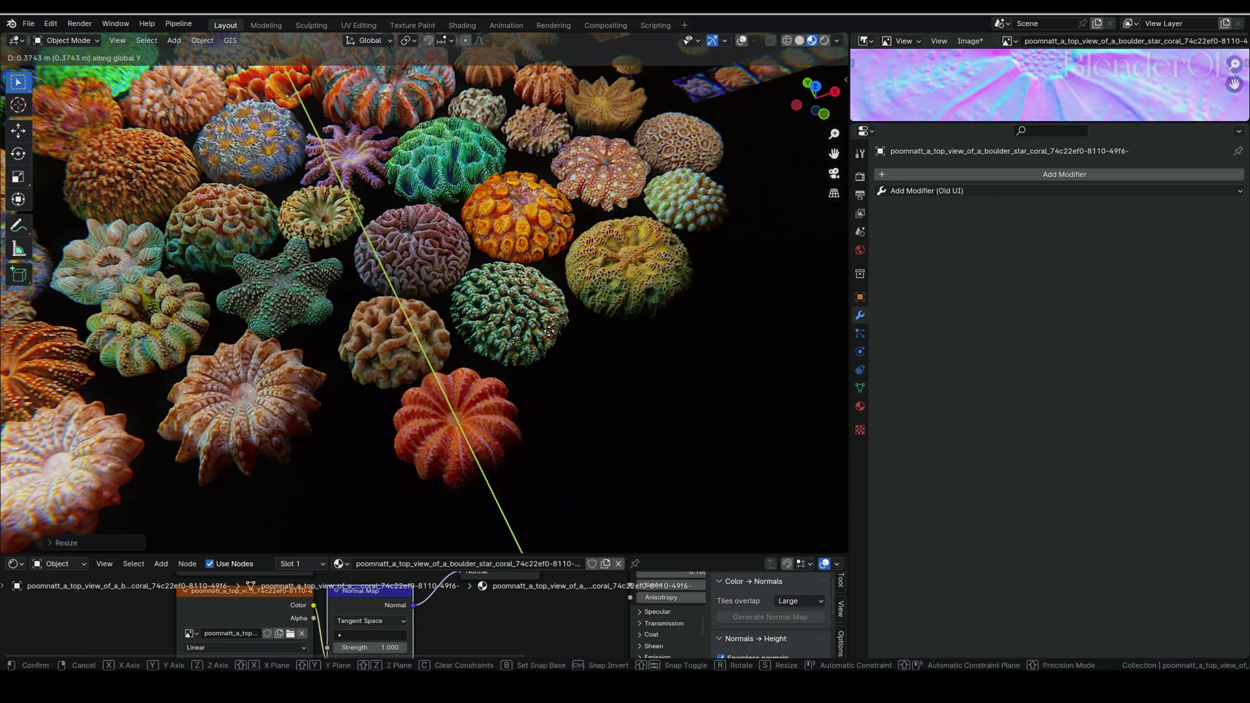
left_click(534, 331)
scroll(534, 326, "down", 3)
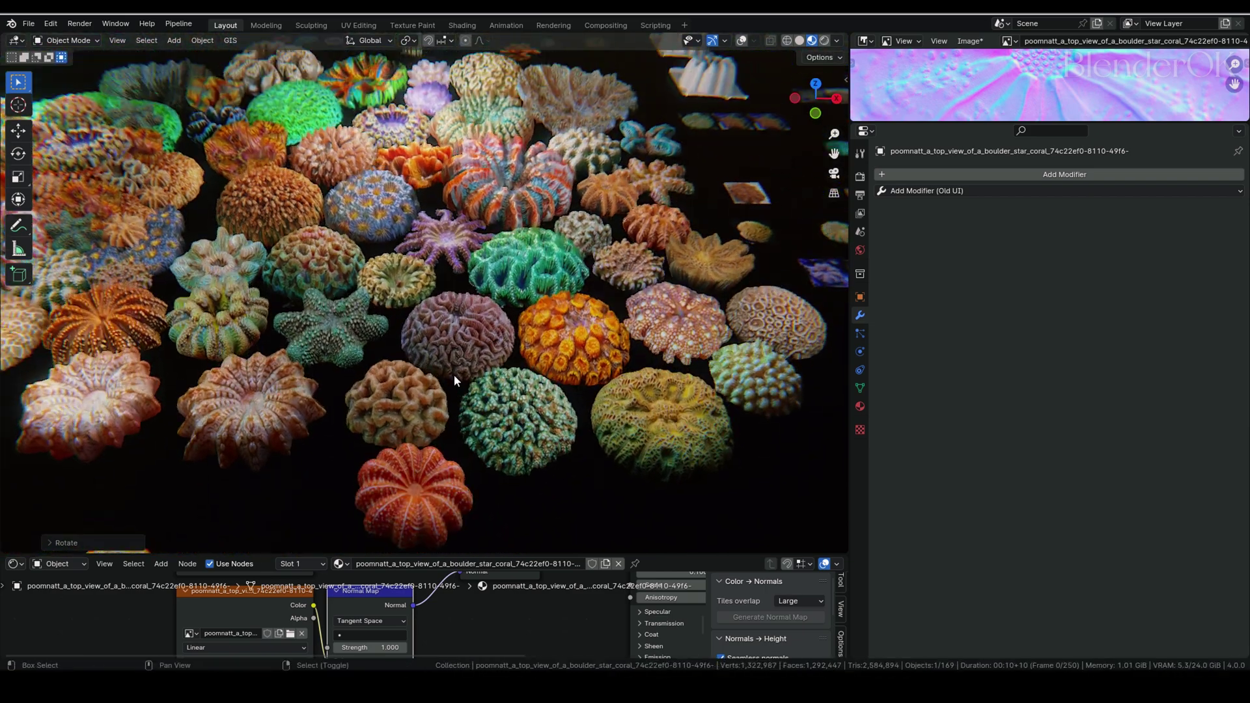
Step: Save the coral.blend file with the red coral placed in the collection
middle_click_drag(388, 359, 519, 393)
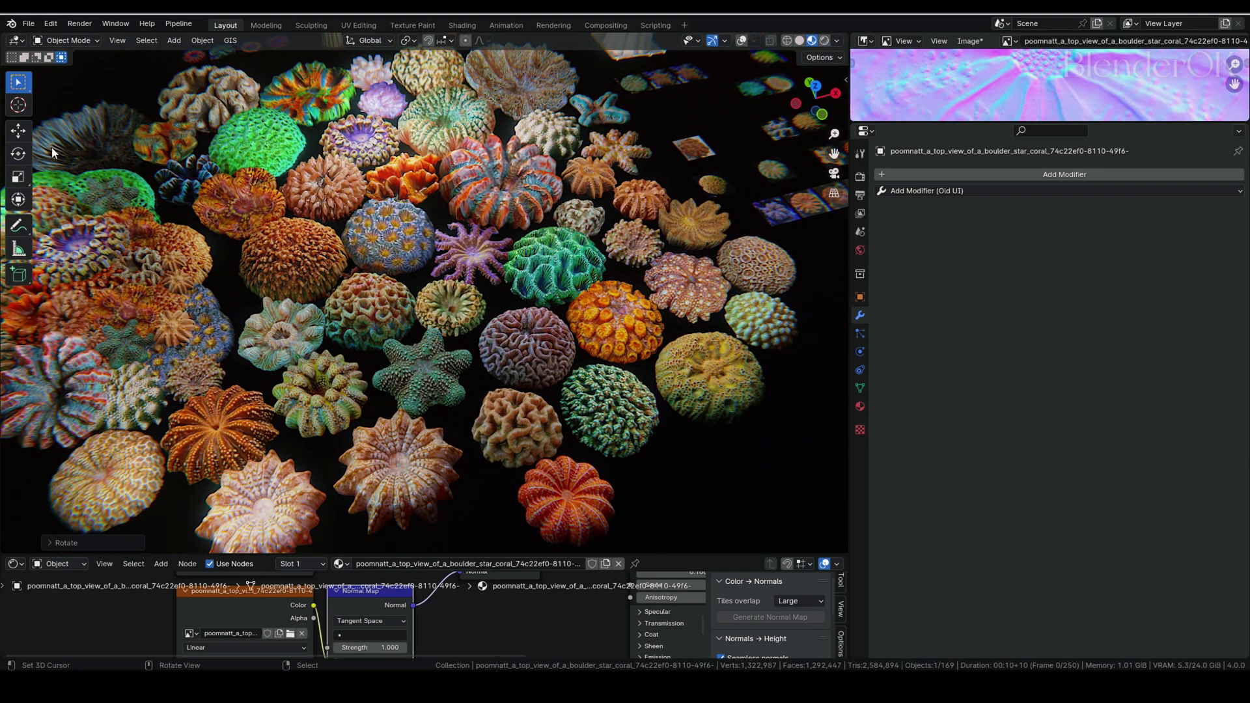
left_click(29, 24)
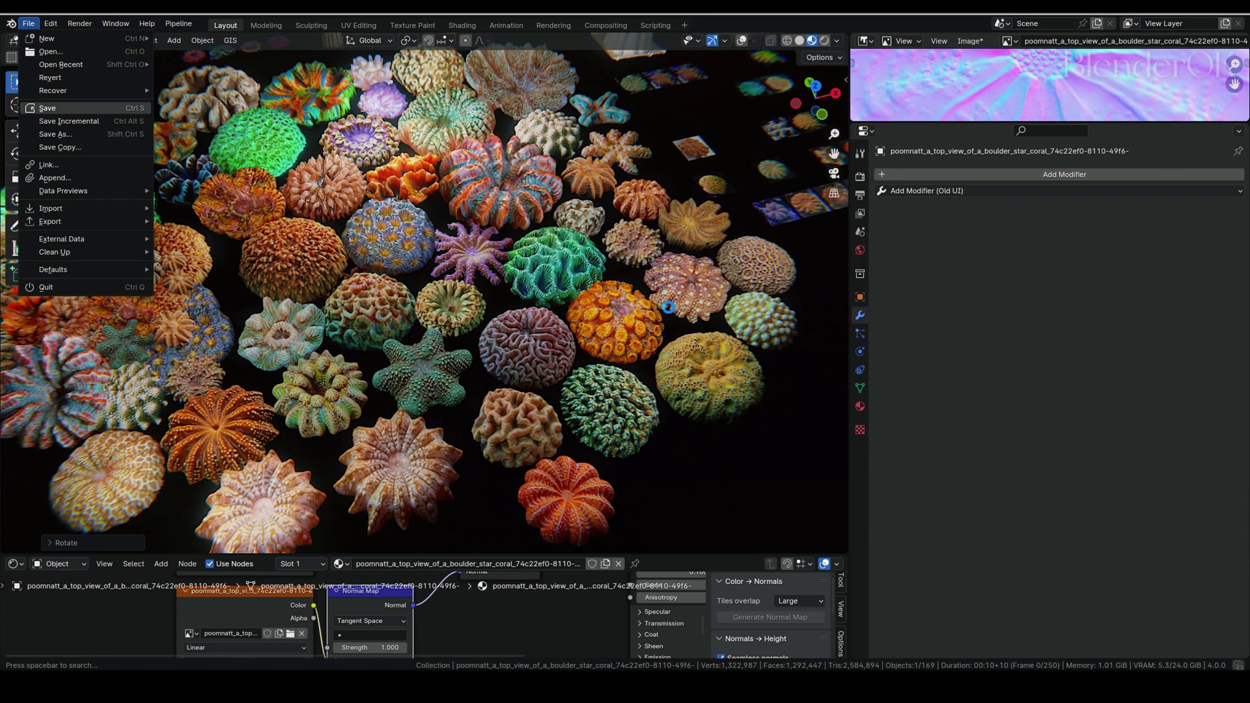
key("ctrl+s")
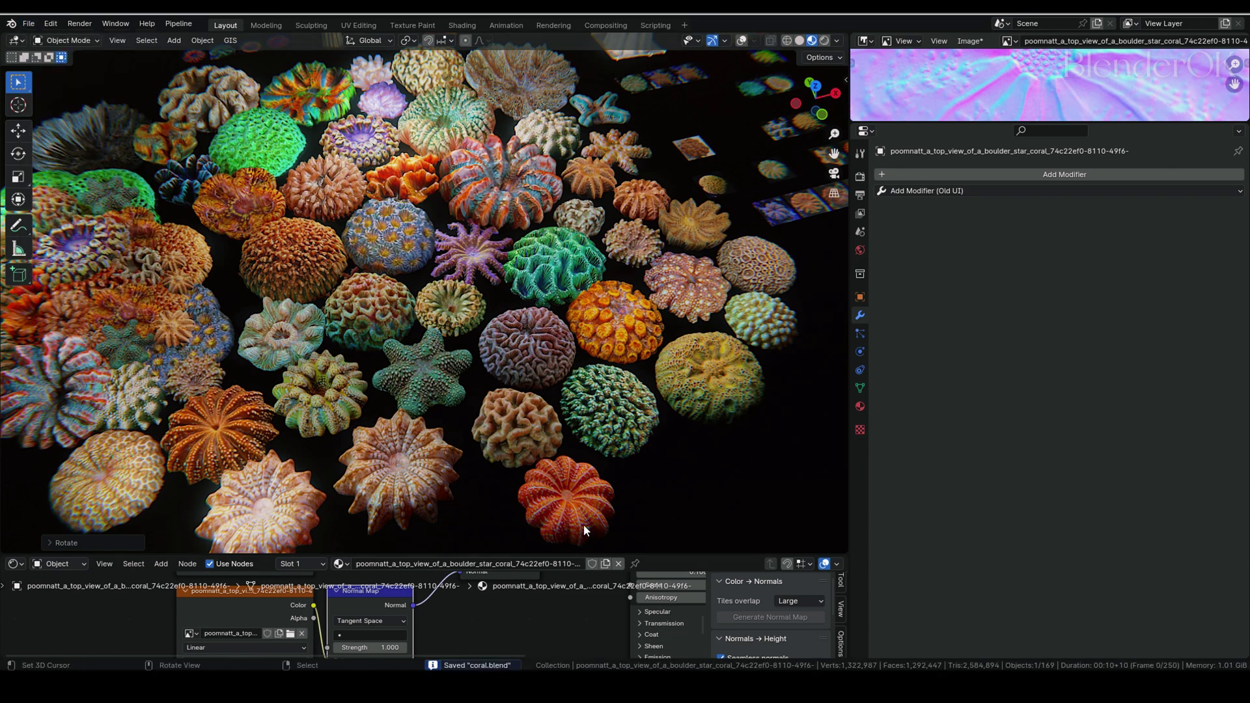
Step: Turn the viewport overlays back on, enable the Wireframe overlay and inspect the corals' mesh density
left_click(742, 41)
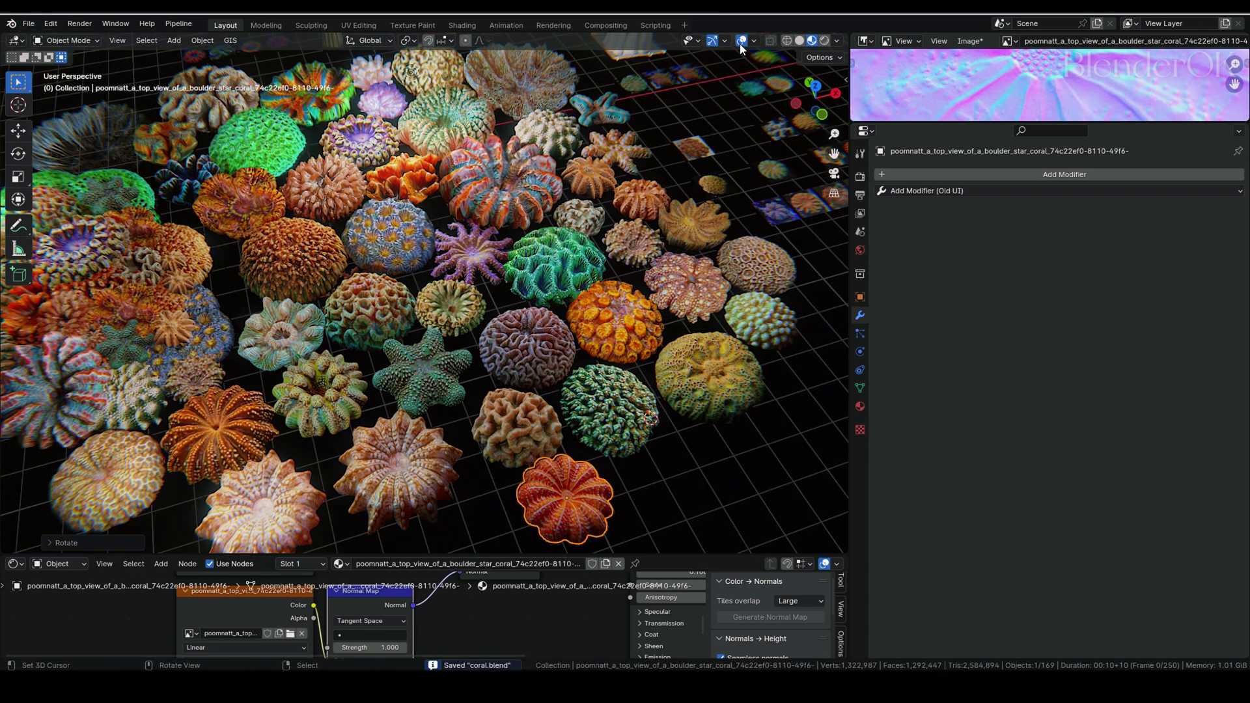
left_click(754, 39)
left_click(674, 277)
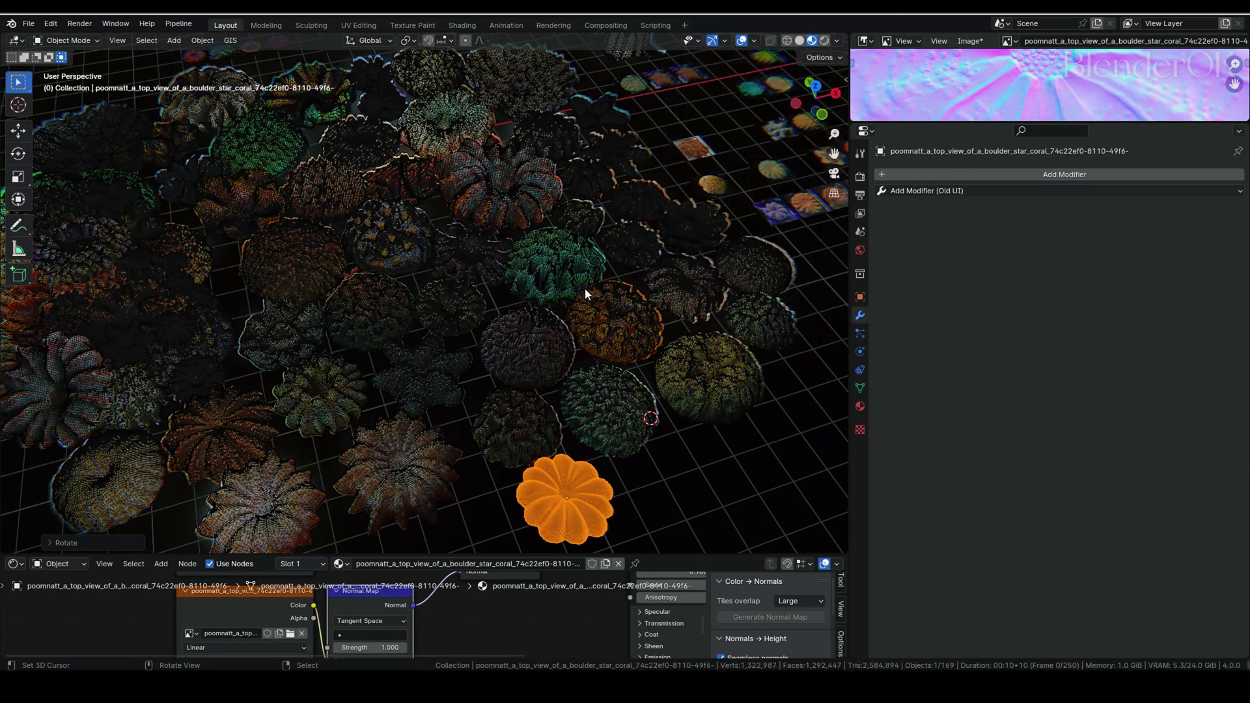
scroll(585, 287, "up", 1)
right_click(732, 498)
scroll(533, 376, "up", 3)
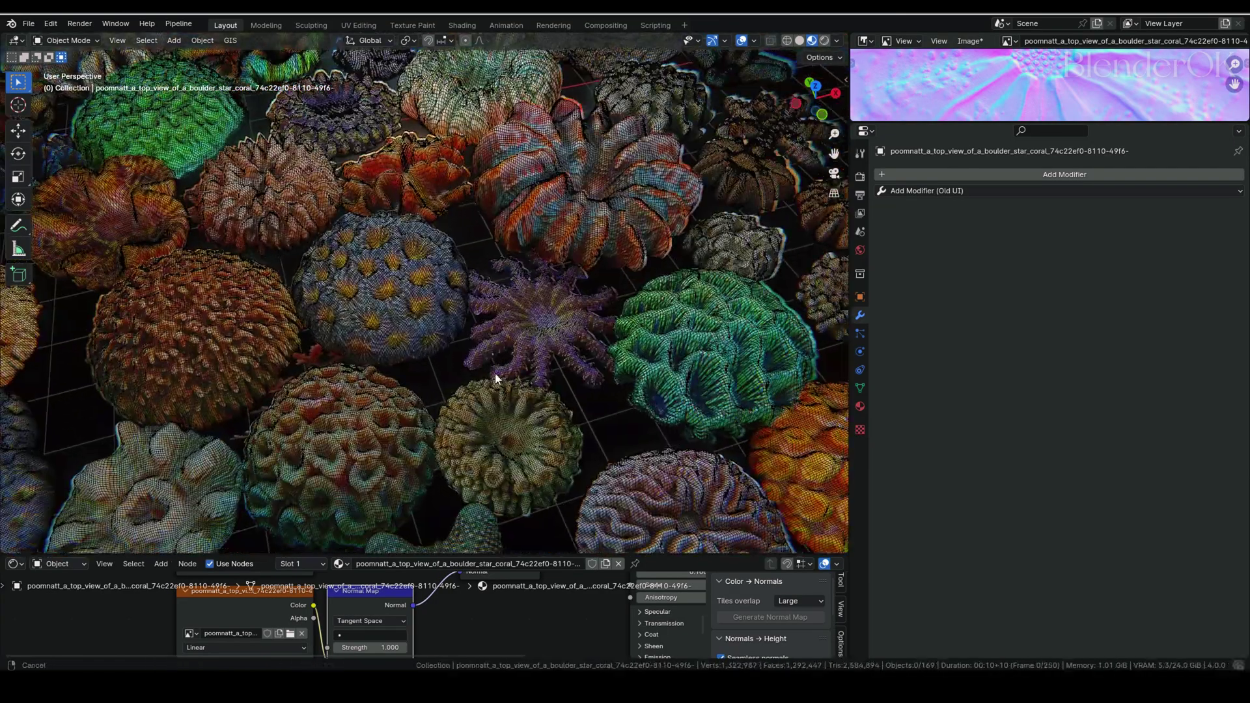
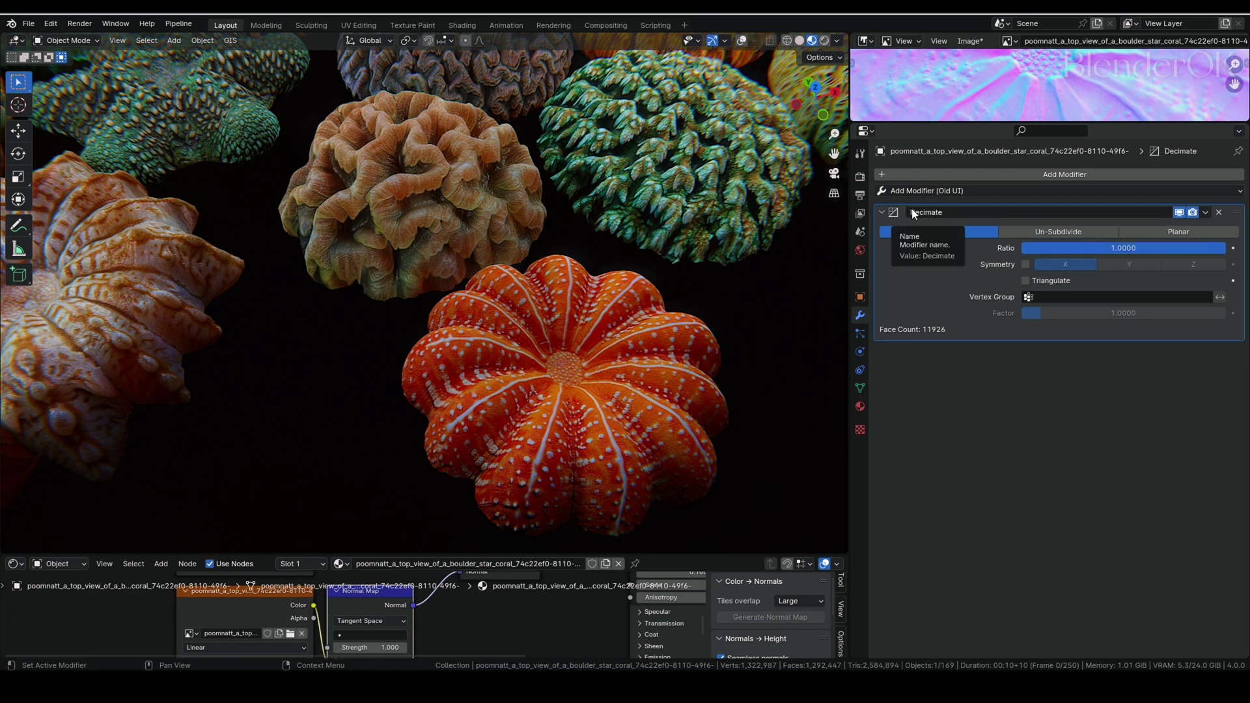
Step: Try the red coral's Decimate modifier in Collapse mode at a ratio of 0.1266 and restore the ratio to 1.0000
left_click(742, 40)
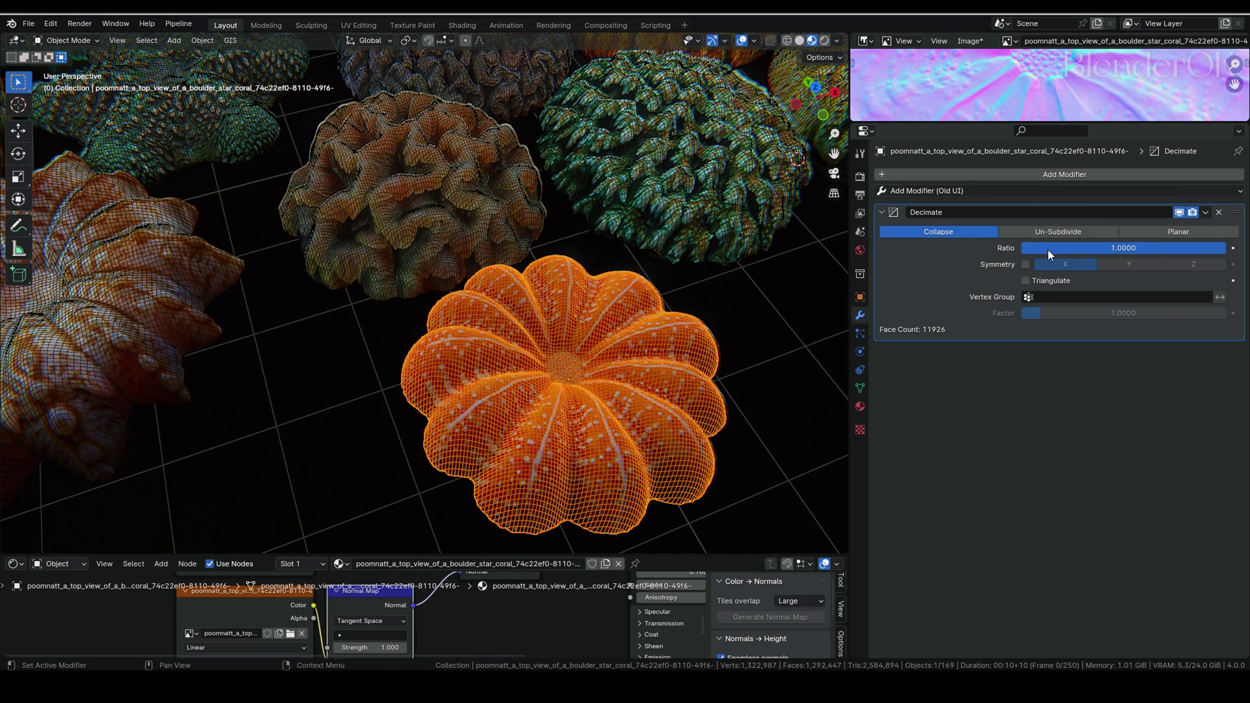
left_click_drag(1049, 249, 870, 249)
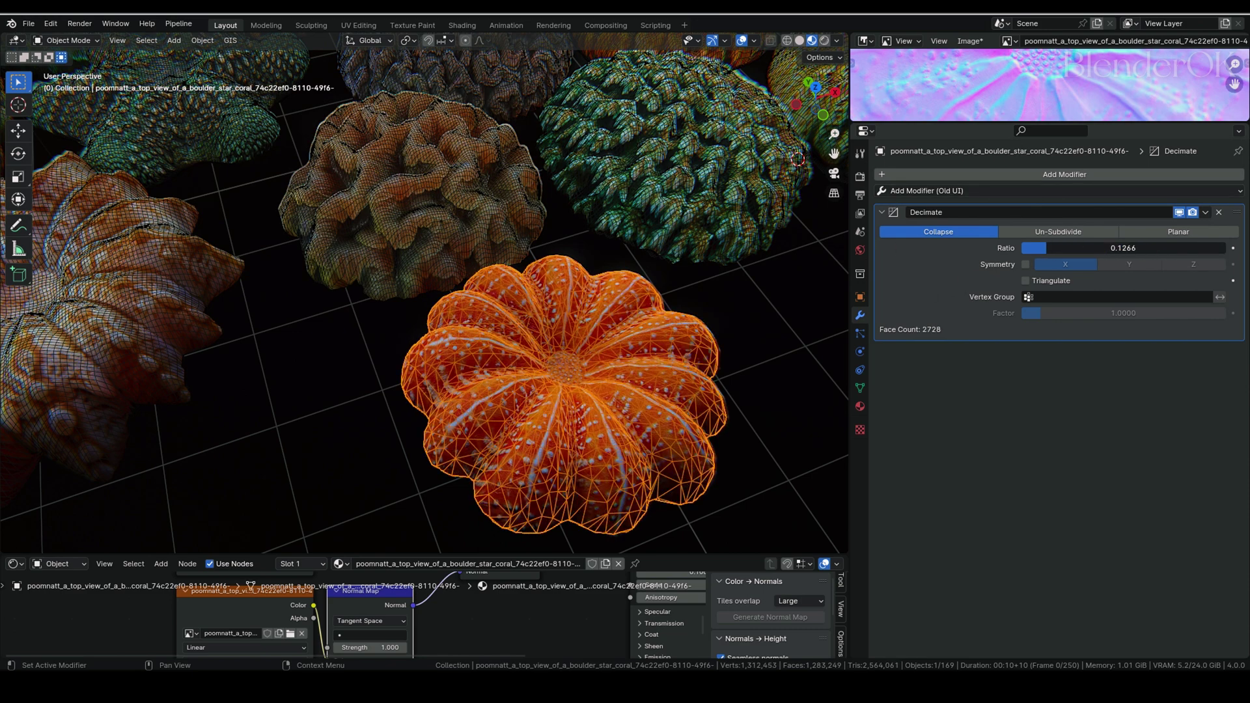
left_click_drag(1047, 248, 1164, 267)
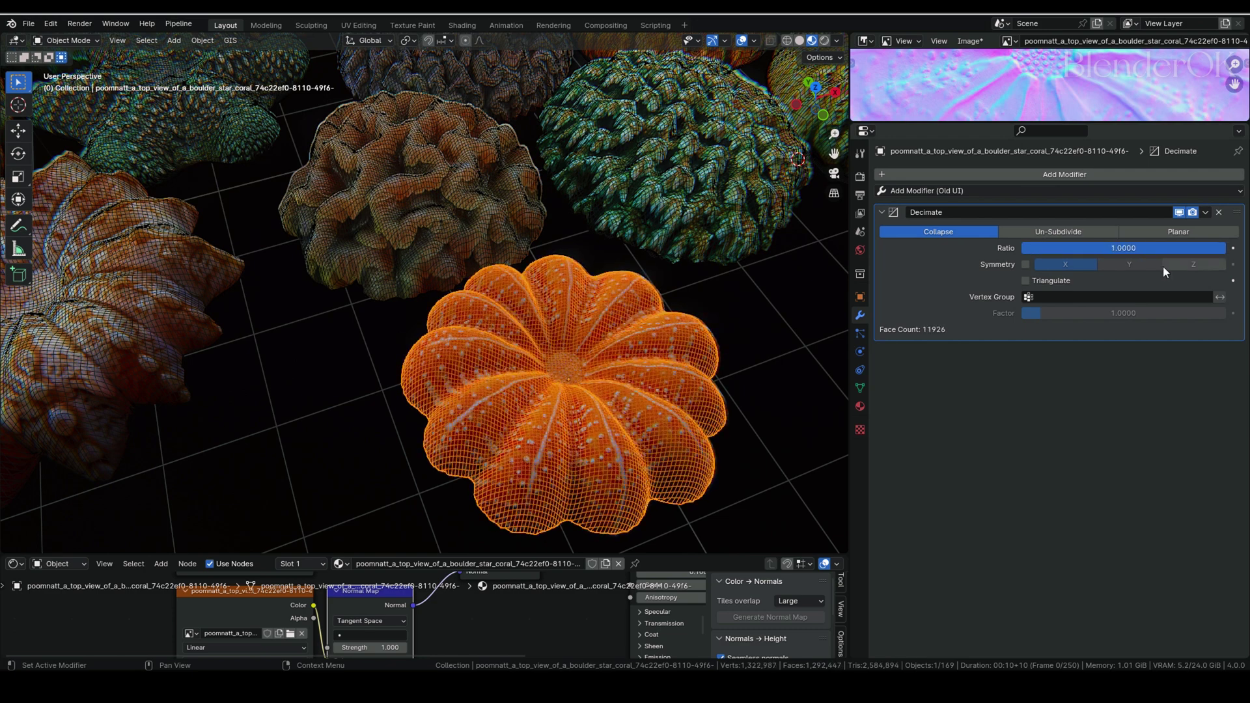
Step: Switch the red coral's Decimate modifier to Un-Subdivide and raise its iterations to 4
left_click(1064, 231)
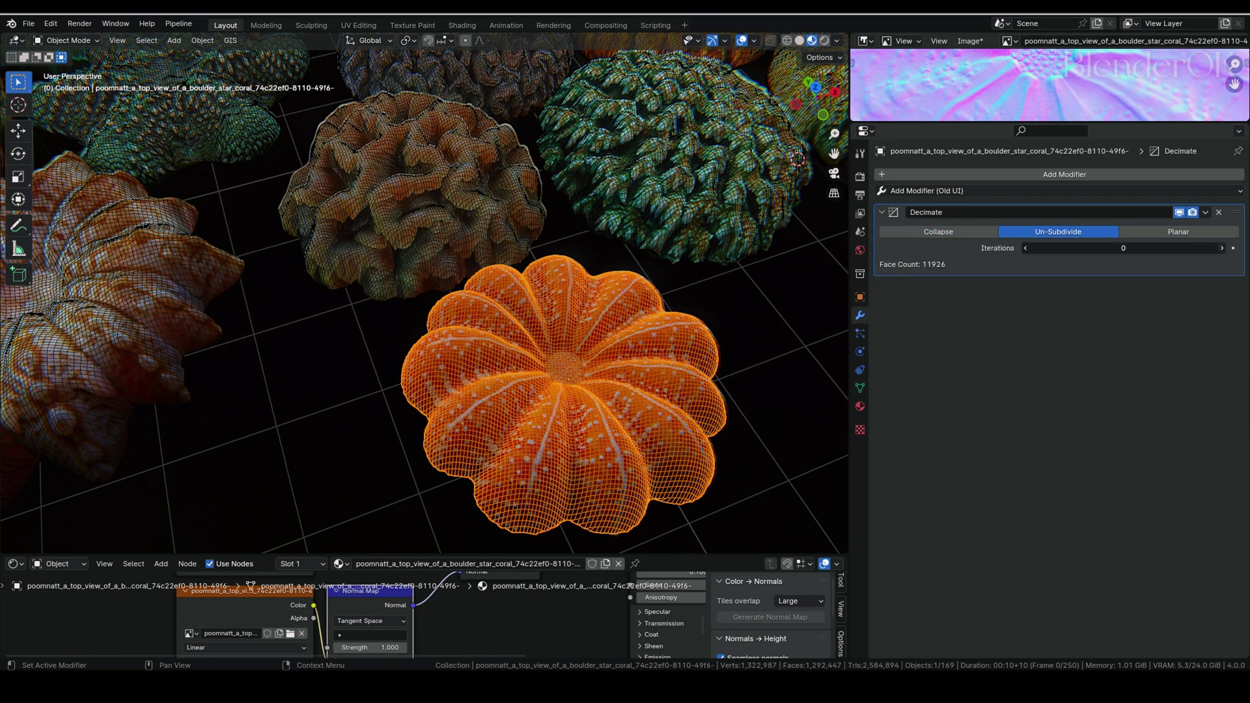
left_click(1222, 248)
left_click(1222, 247)
left_click(1221, 248)
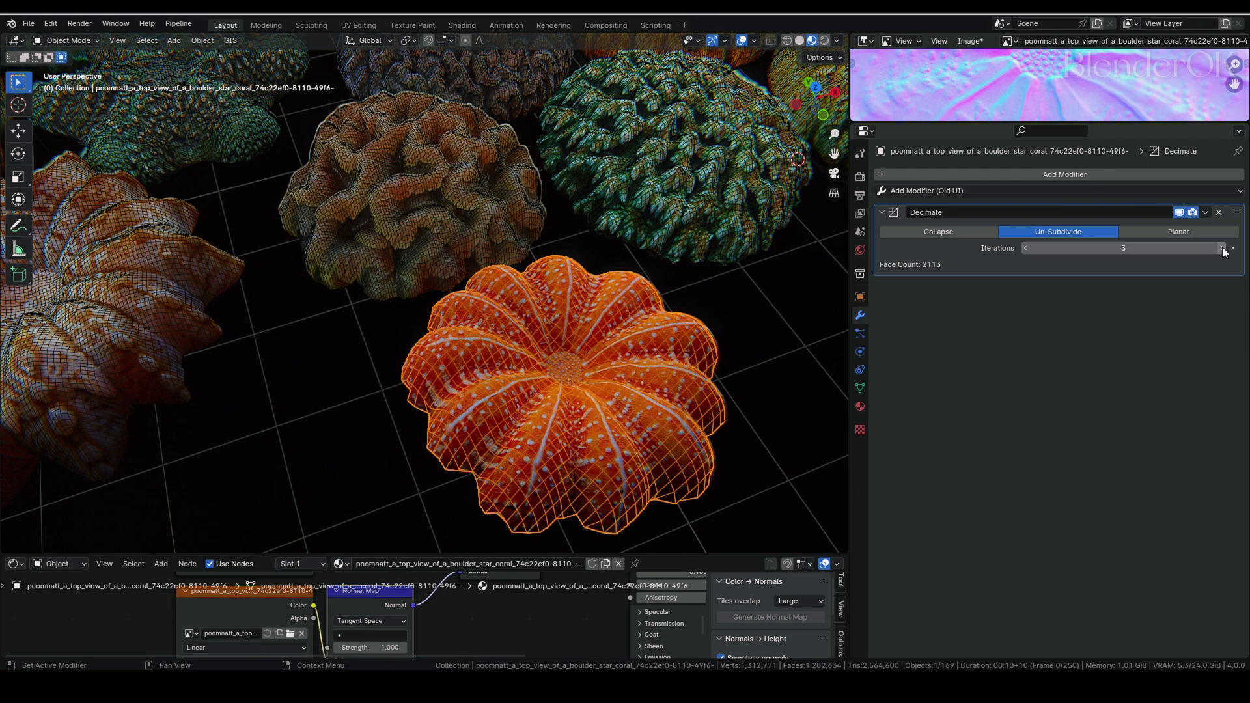
left_click(1222, 247)
Step: Raise the Un-Subdivide iterations to 8 with the overlays hidden, and show the wireframe again
left_click(742, 41)
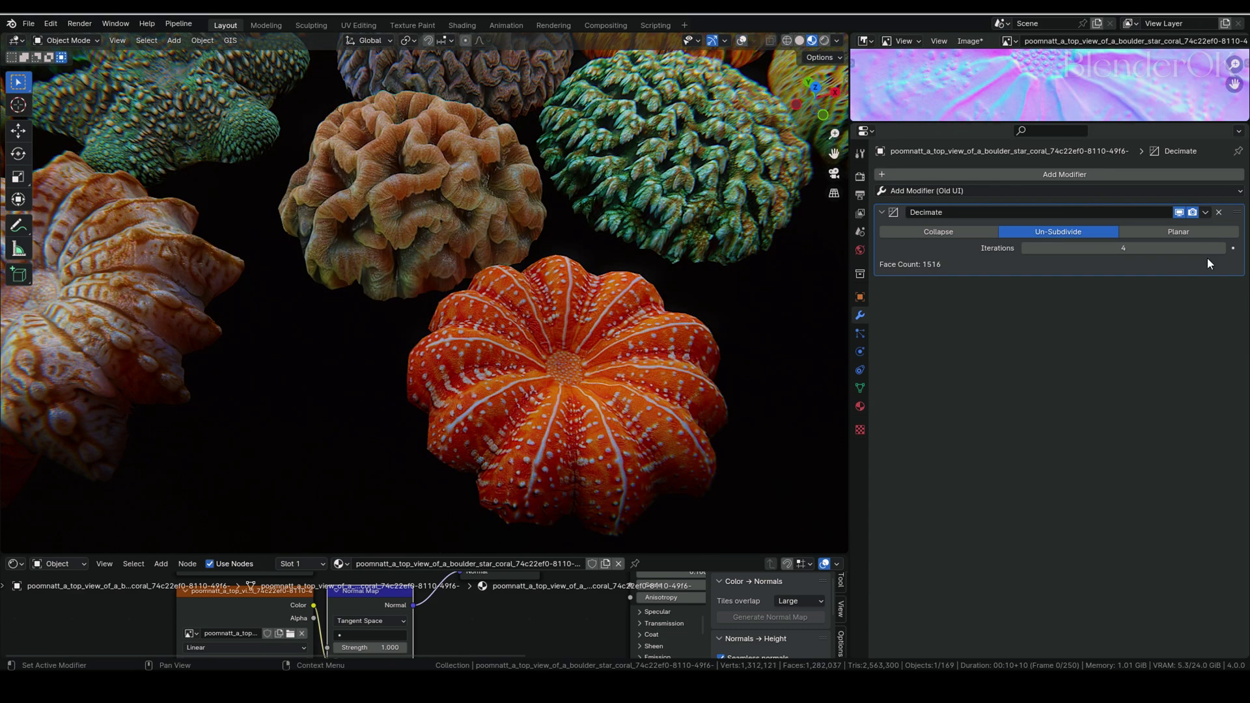
left_click(1222, 248)
left_click(1222, 248)
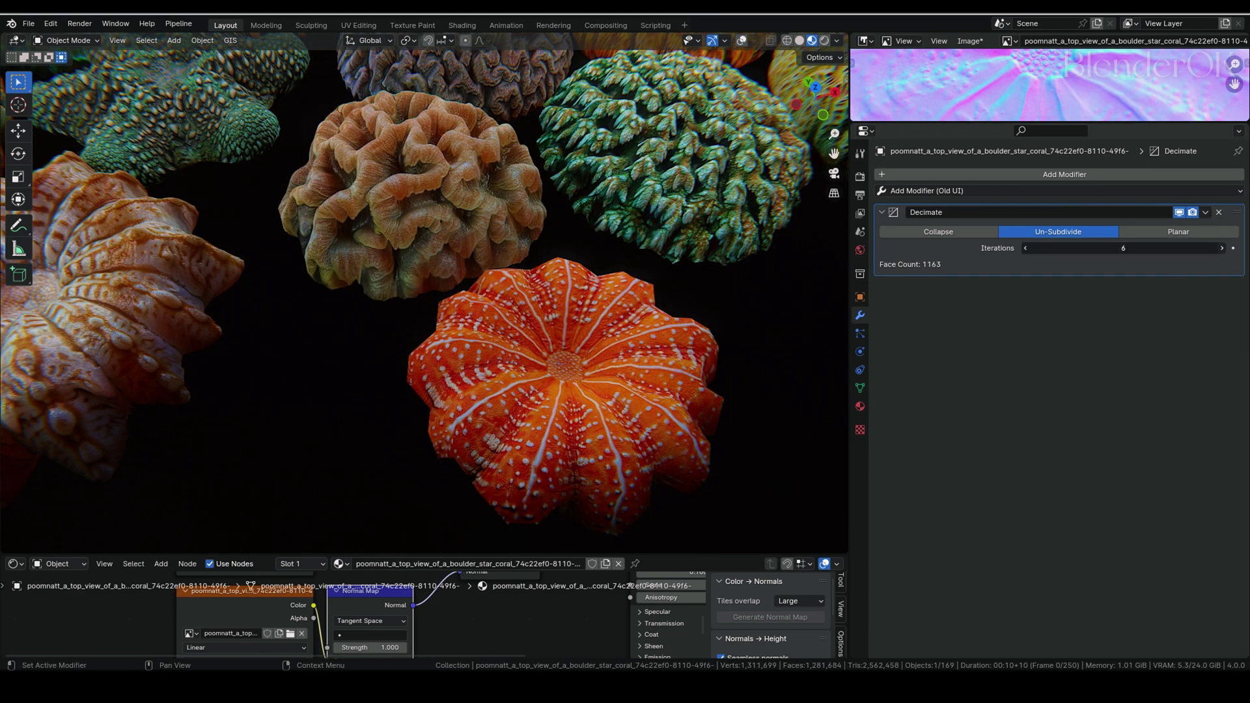
left_click(1222, 248)
left_click(1222, 248)
left_click(741, 41)
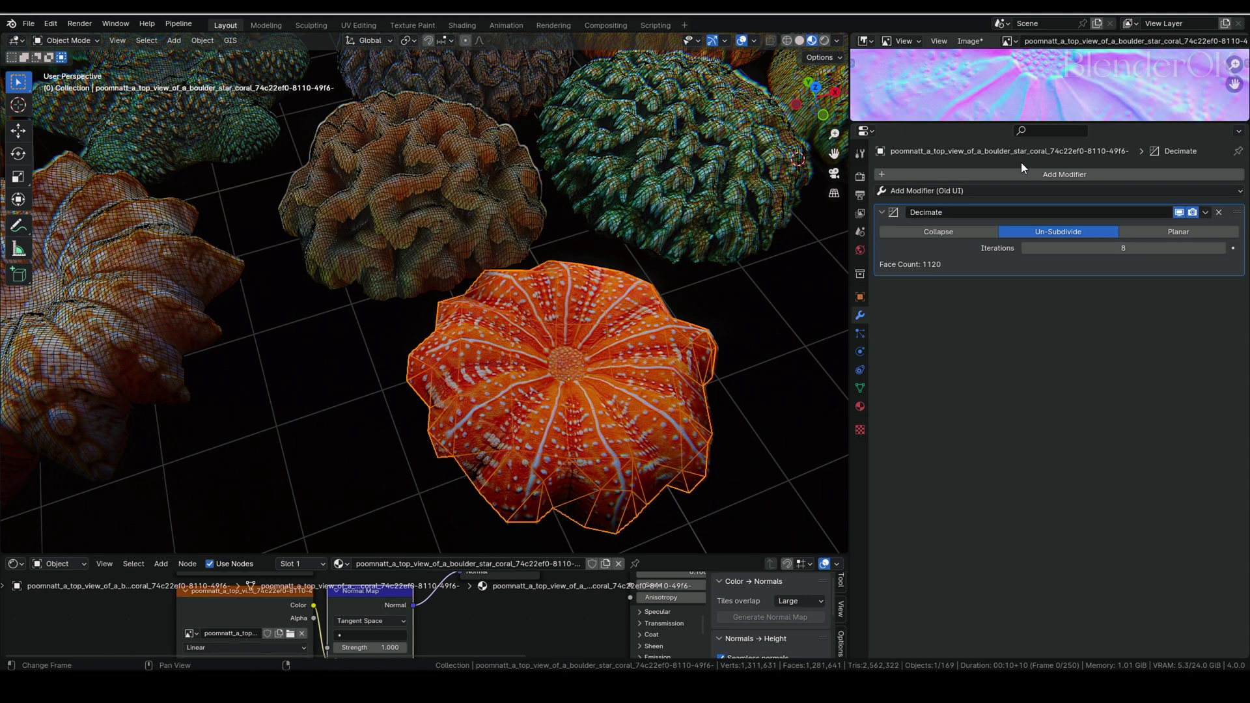
Step: Lower the Un-Subdivide iterations back to 0
left_click(1027, 247)
left_click(1027, 247)
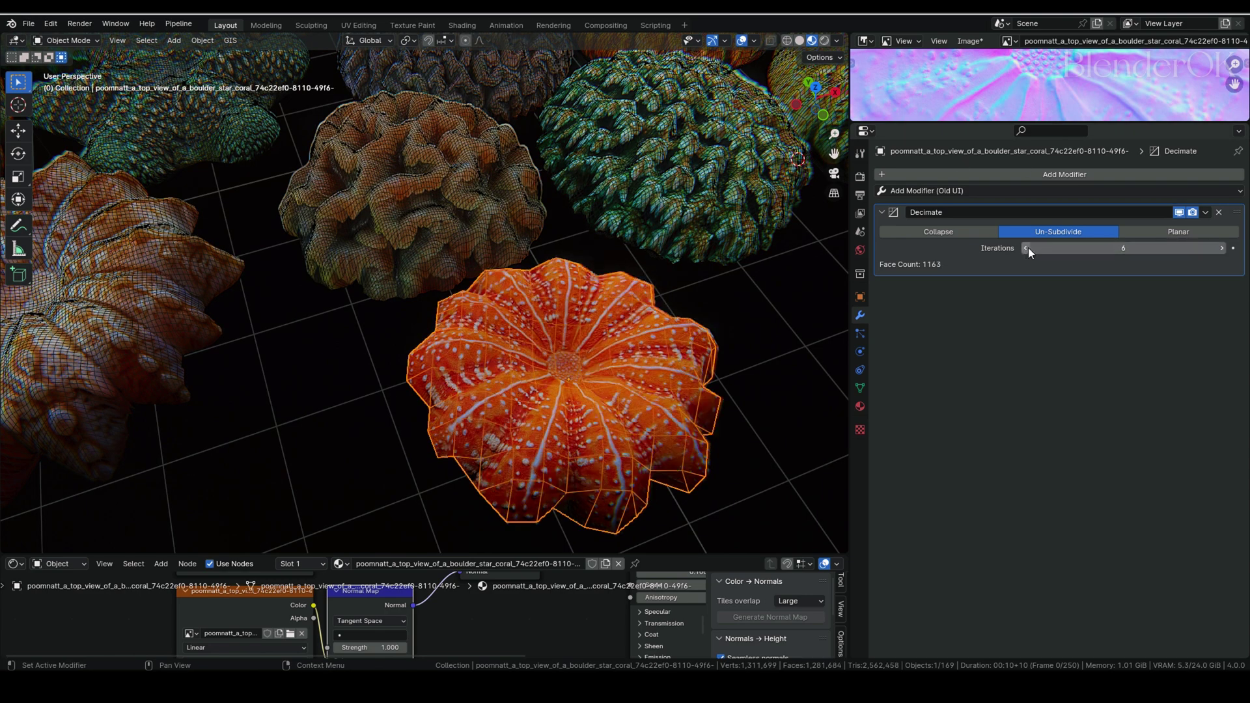
left_click(1027, 247)
left_click(1027, 247)
left_click(1027, 247)
left_click(1027, 248)
left_click(1027, 248)
left_click(1027, 247)
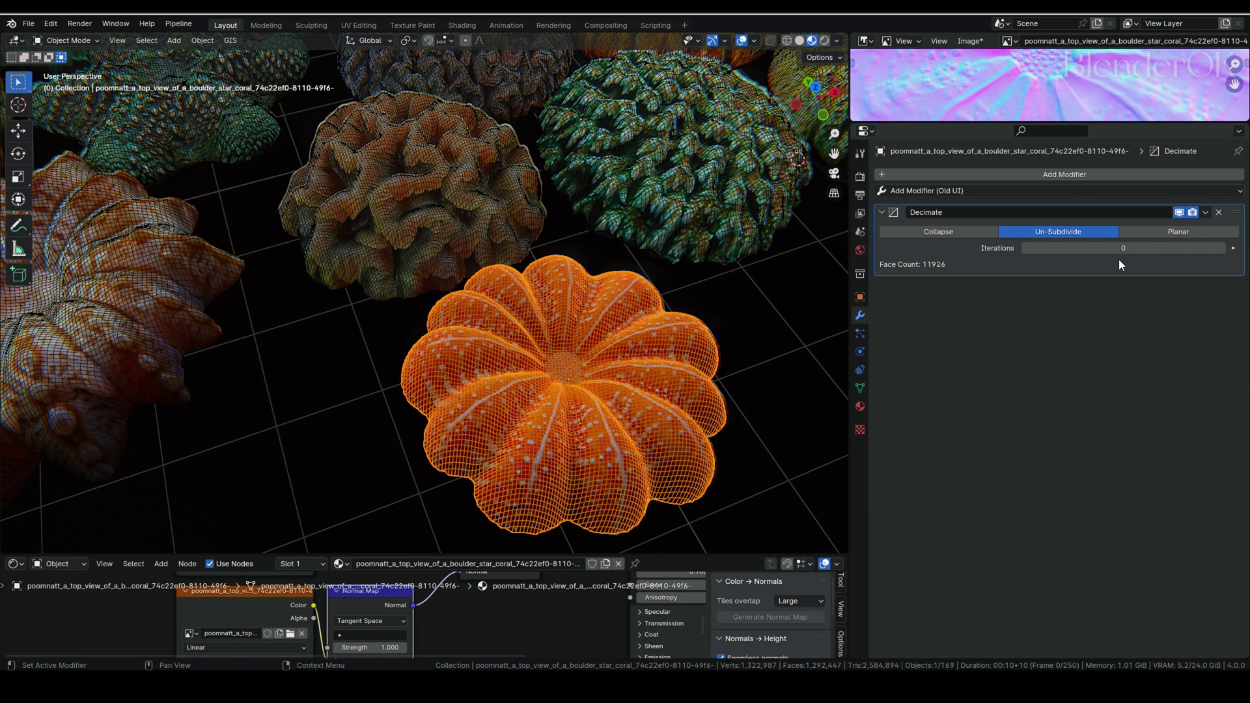
Step: Set the red coral's Un-Subdivide iterations to 5
left_click(1225, 250)
left_click(1224, 250)
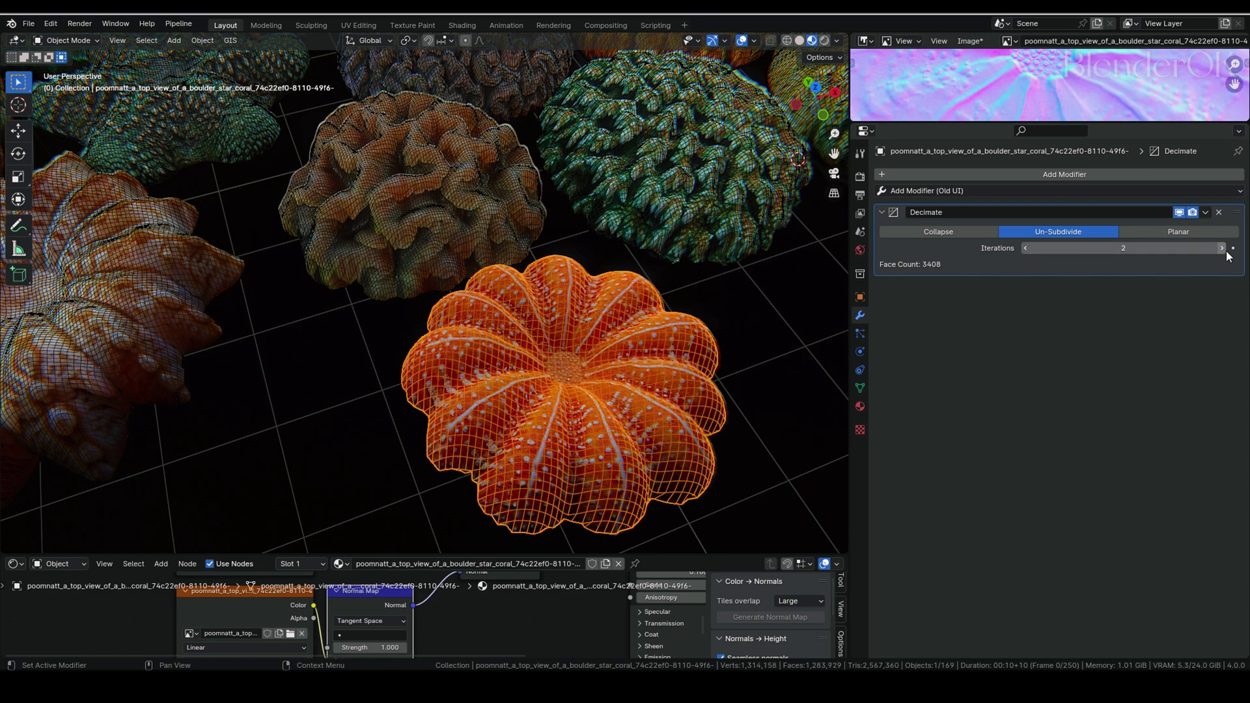
left_click(1223, 249)
left_click(1222, 249)
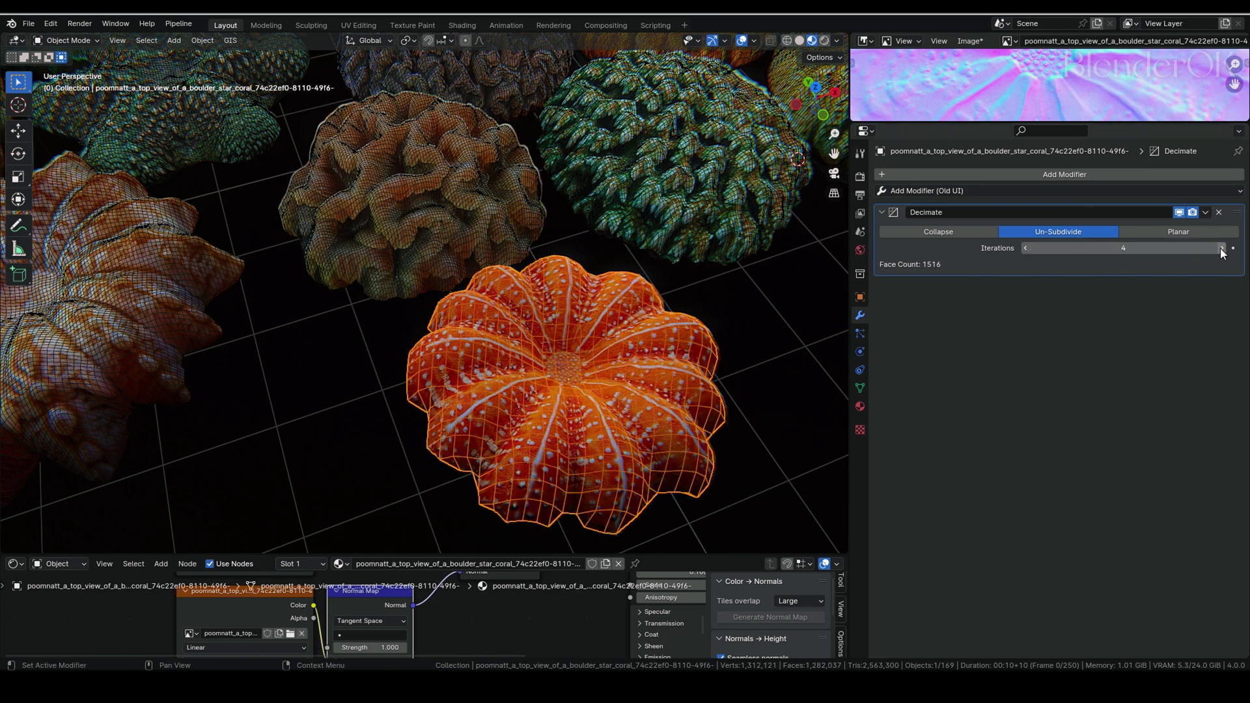
left_click(1223, 249)
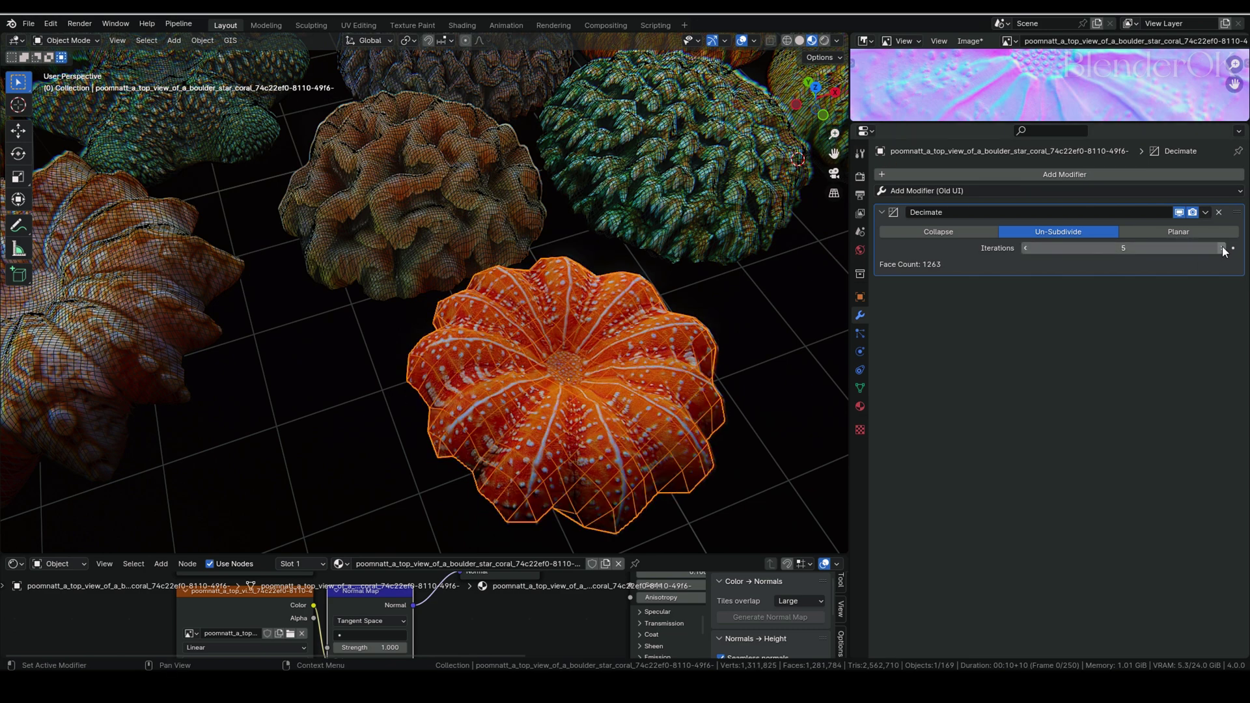
Step: Check the decimated red coral among its neighbours with the viewport overlays hidden, and turn them back on
left_click(742, 40)
middle_click_drag(550, 286, 619, 298)
scroll(619, 299, "down", 3)
middle_click_drag(588, 151, 641, 186, "shift")
left_click(740, 41)
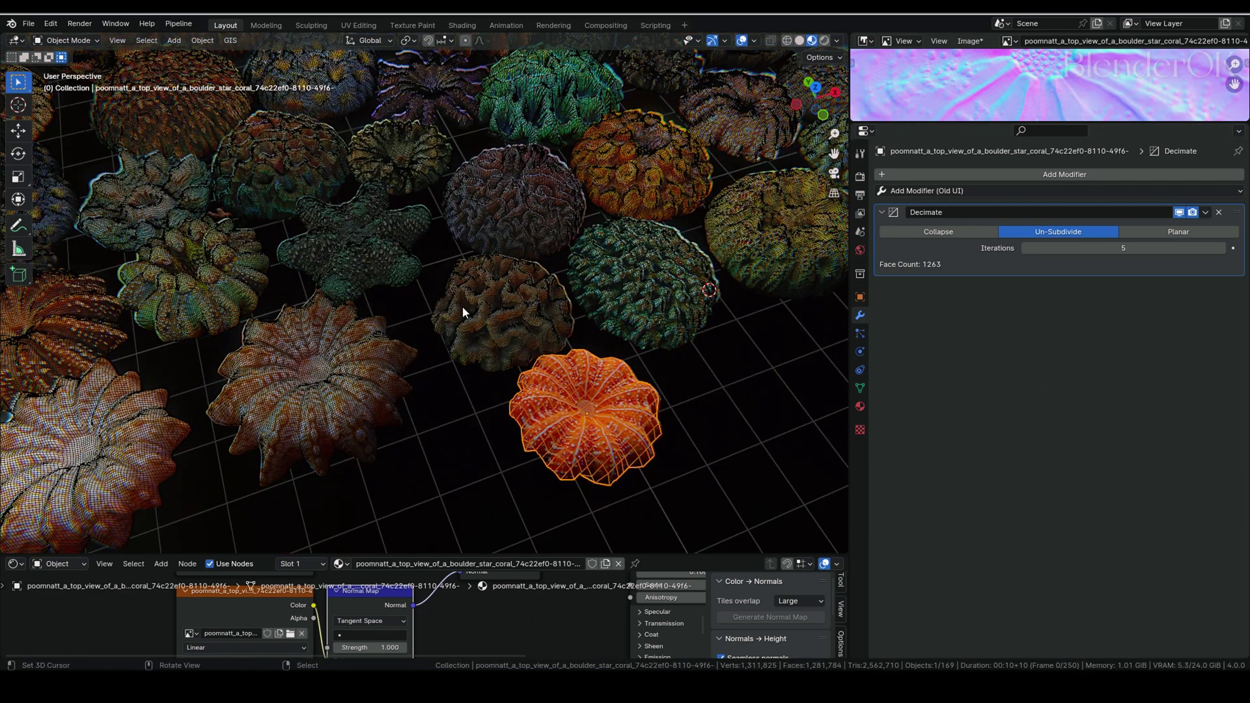
Step: Examine the dense wireframes of the brain coral and the green star-shaped coral up close
middle_click_drag(456, 164, 592, 385, "shift")
scroll(592, 385, "up", 2)
scroll(818, 310, "up", 5)
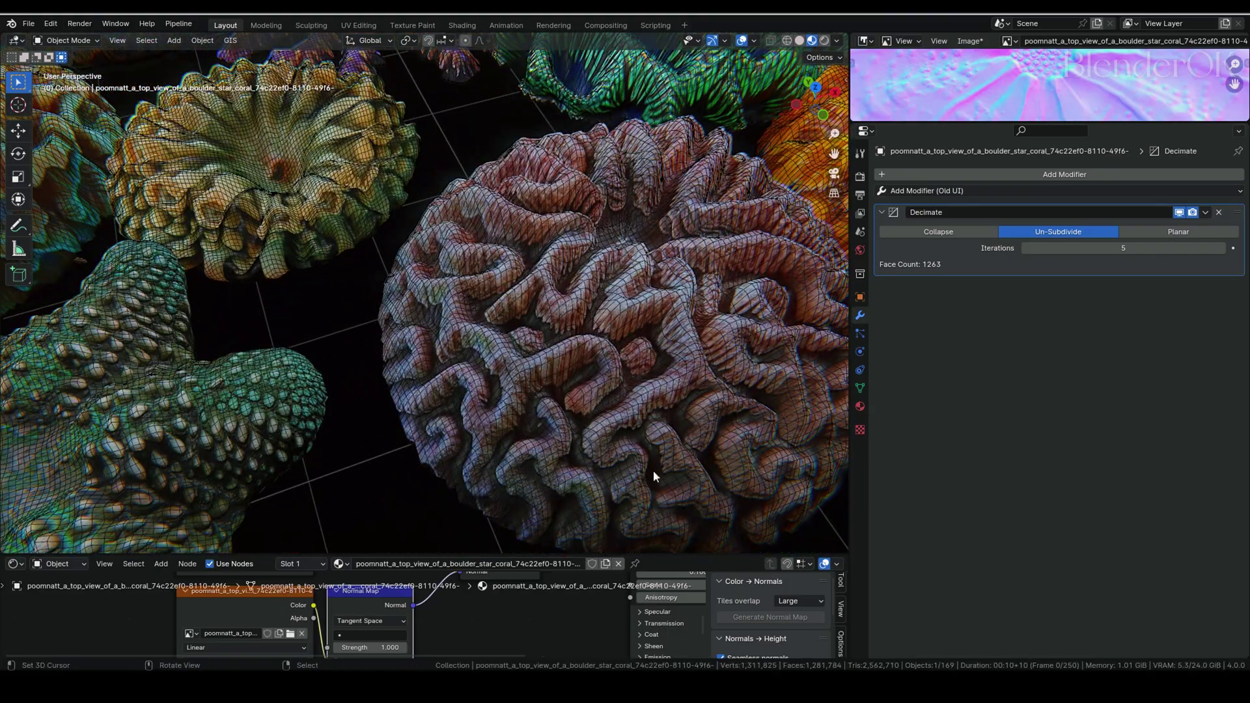
scroll(654, 472, "down", 3)
scroll(709, 315, "up", 2)
middle_click_drag(342, 381, 563, 321, "shift")
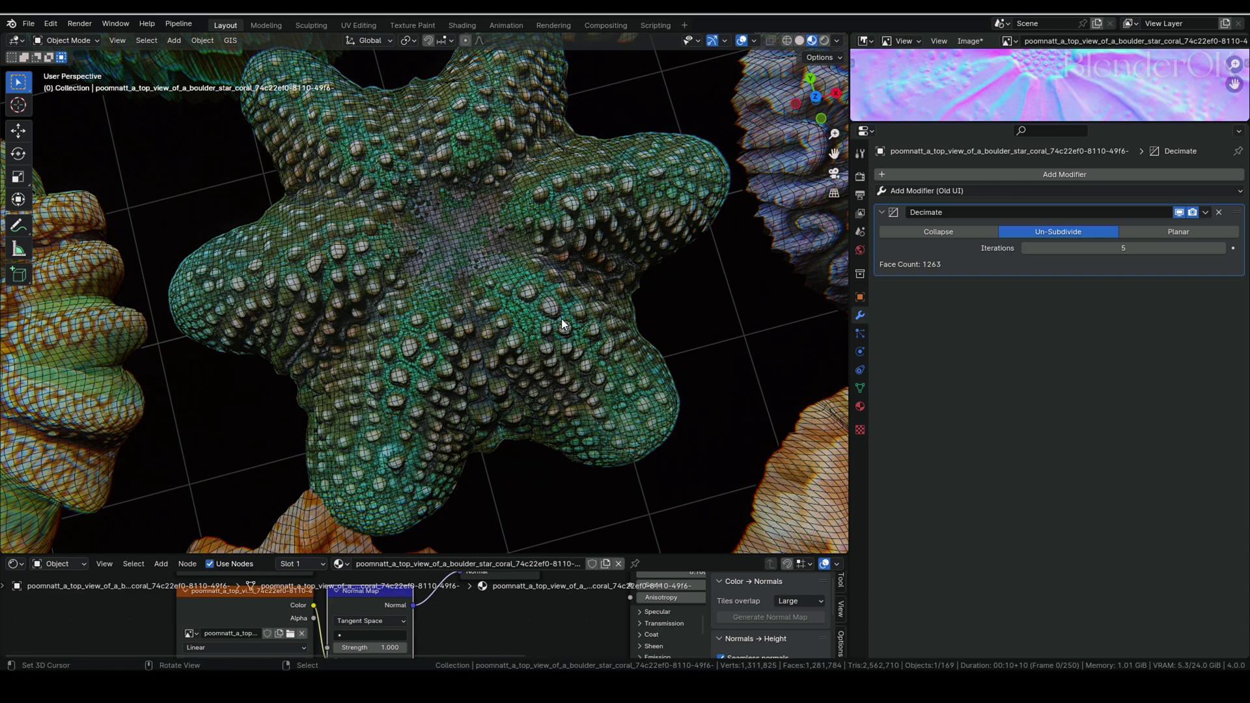
scroll(562, 324, "down", 4)
scroll(629, 323, "down", 3)
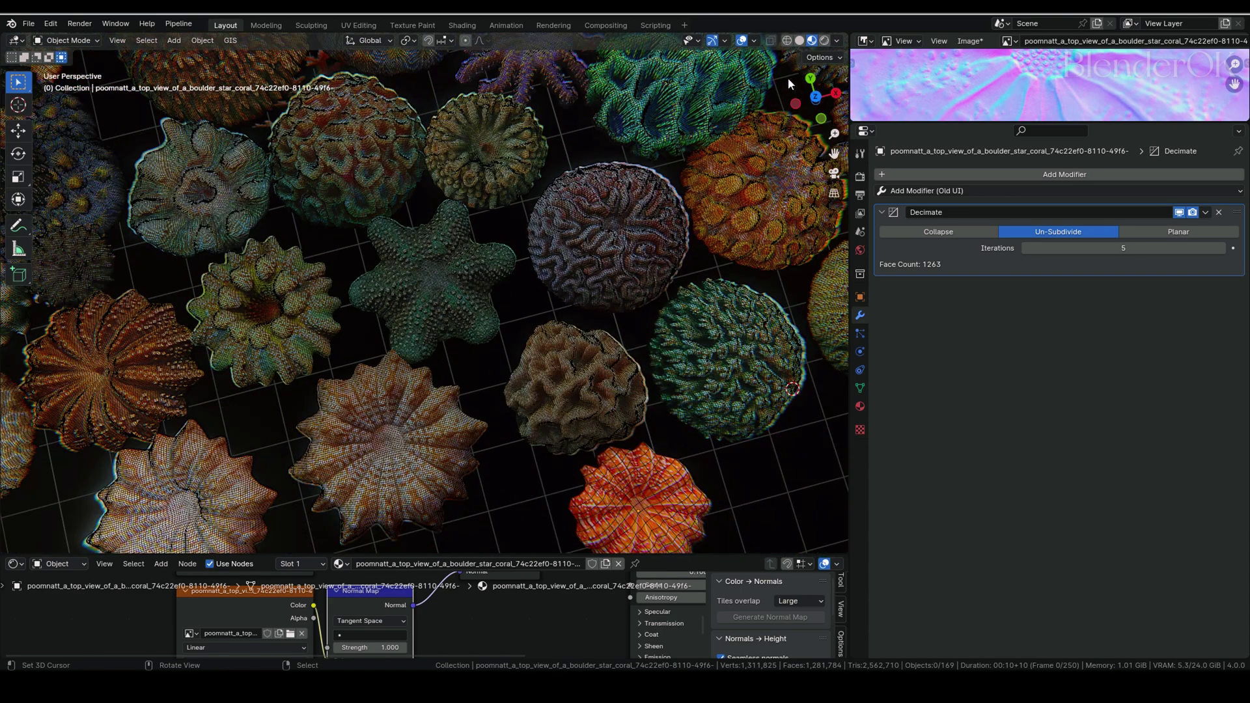
Step: Display the corals in Solid shading and turn off the Wireframe overlay
left_click(800, 40)
left_click(838, 45)
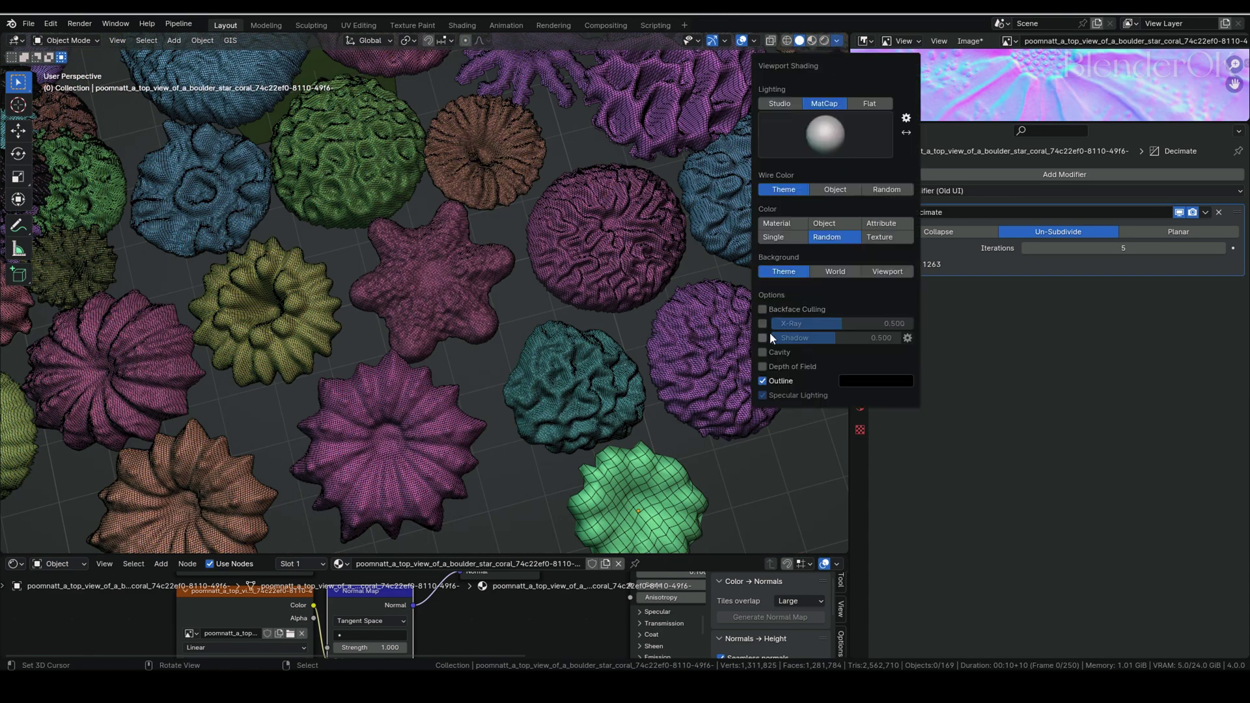
left_click(755, 40)
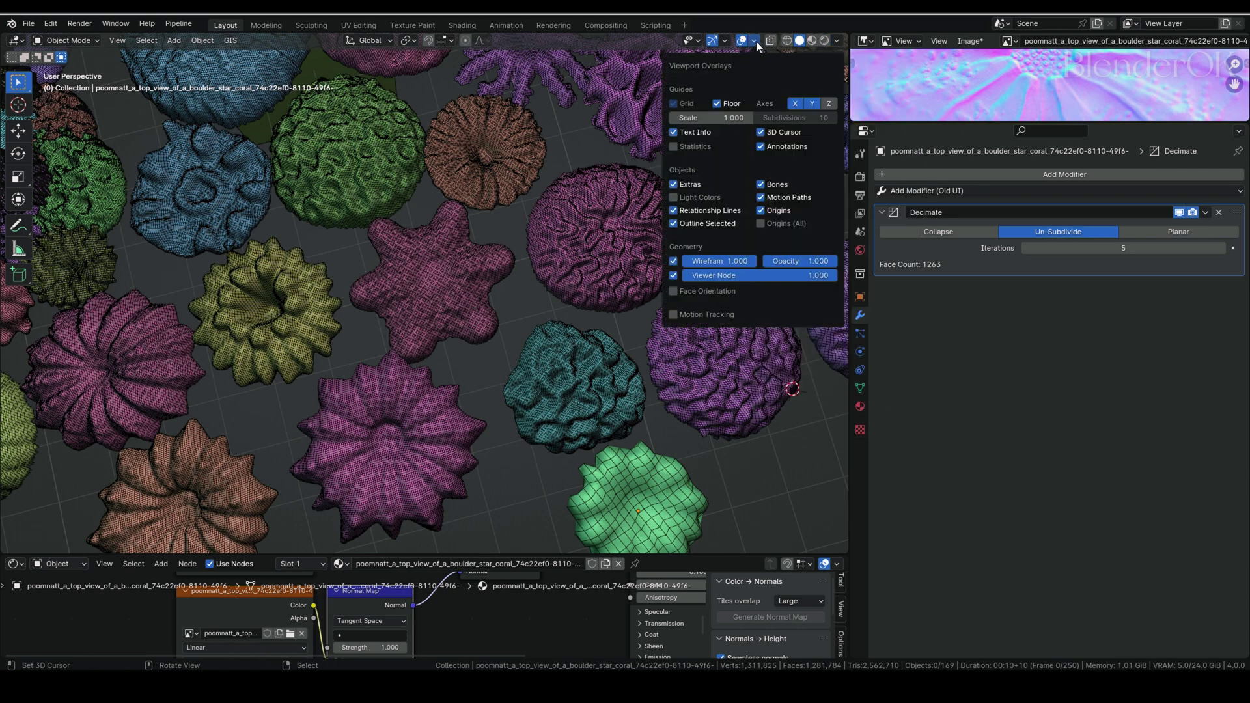
left_click(677, 260)
Step: Look over the whole coral collection in Solid shading and switch the viewport back to Material Preview
scroll(486, 397, "down", 5)
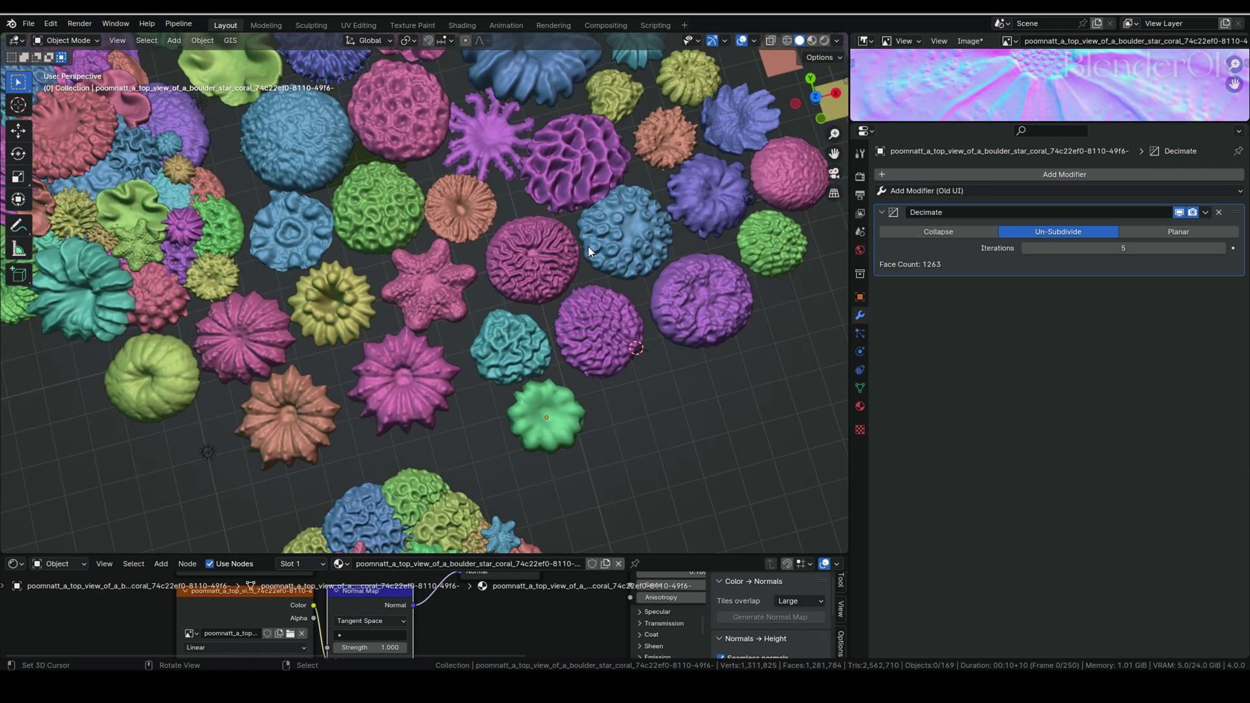
middle_click_drag(588, 246, 474, 370)
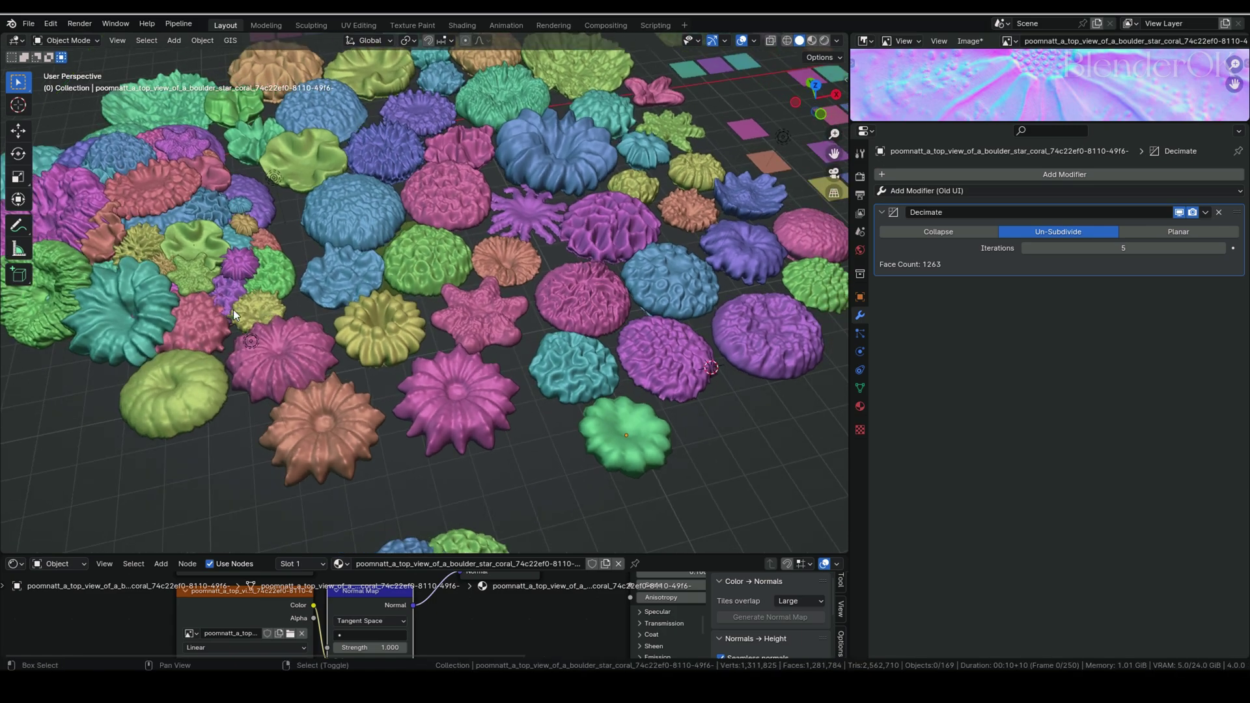
middle_click_drag(234, 310, 327, 408, "shift")
scroll(327, 408, "up", 2)
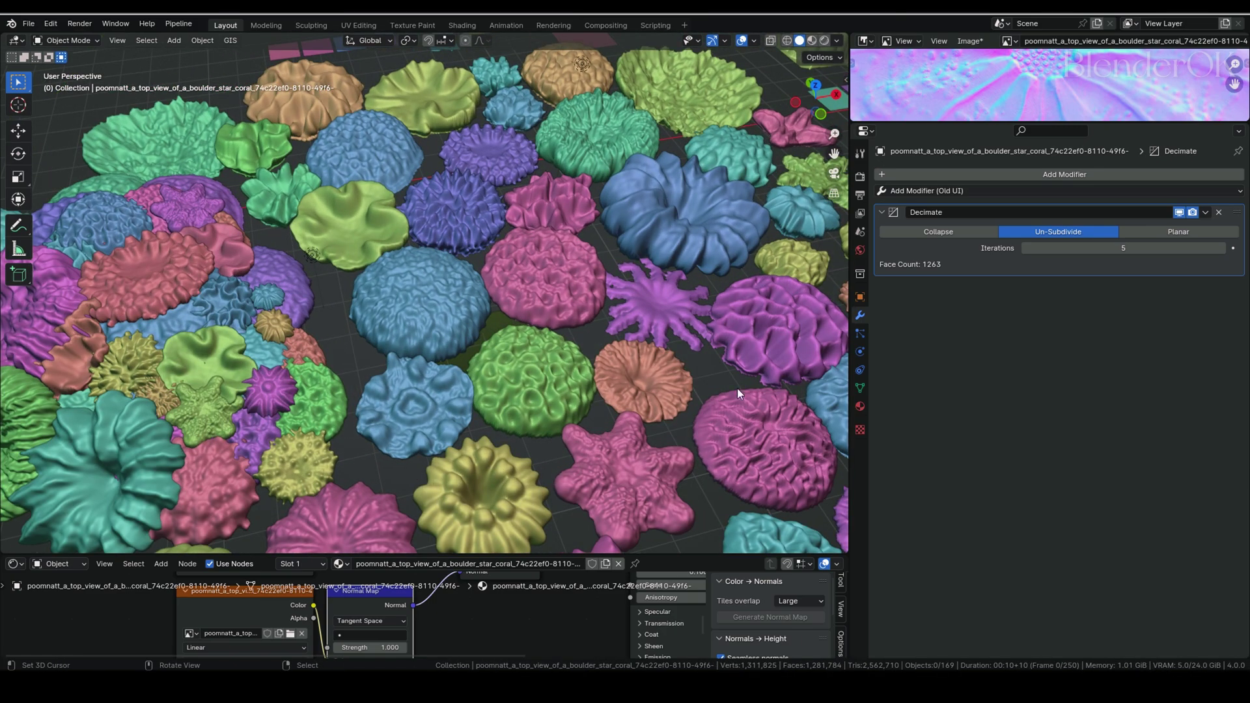
middle_click_drag(737, 388, 638, 214)
scroll(438, 359, "down", 3)
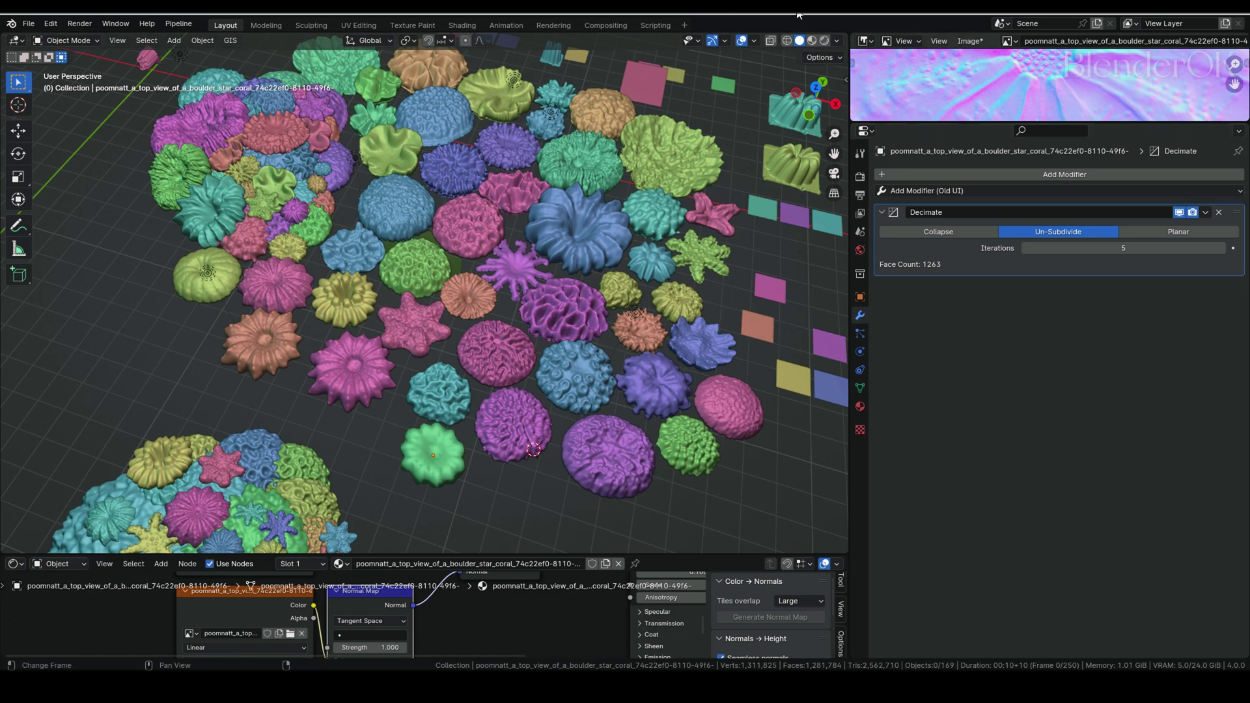
left_click(812, 40)
mouse_move(701, 296)
middle_mouse_down()
mouse_move(763, 224)
mouse_move(523, 193)
mouse_move(603, 287)
middle_mouse_up()
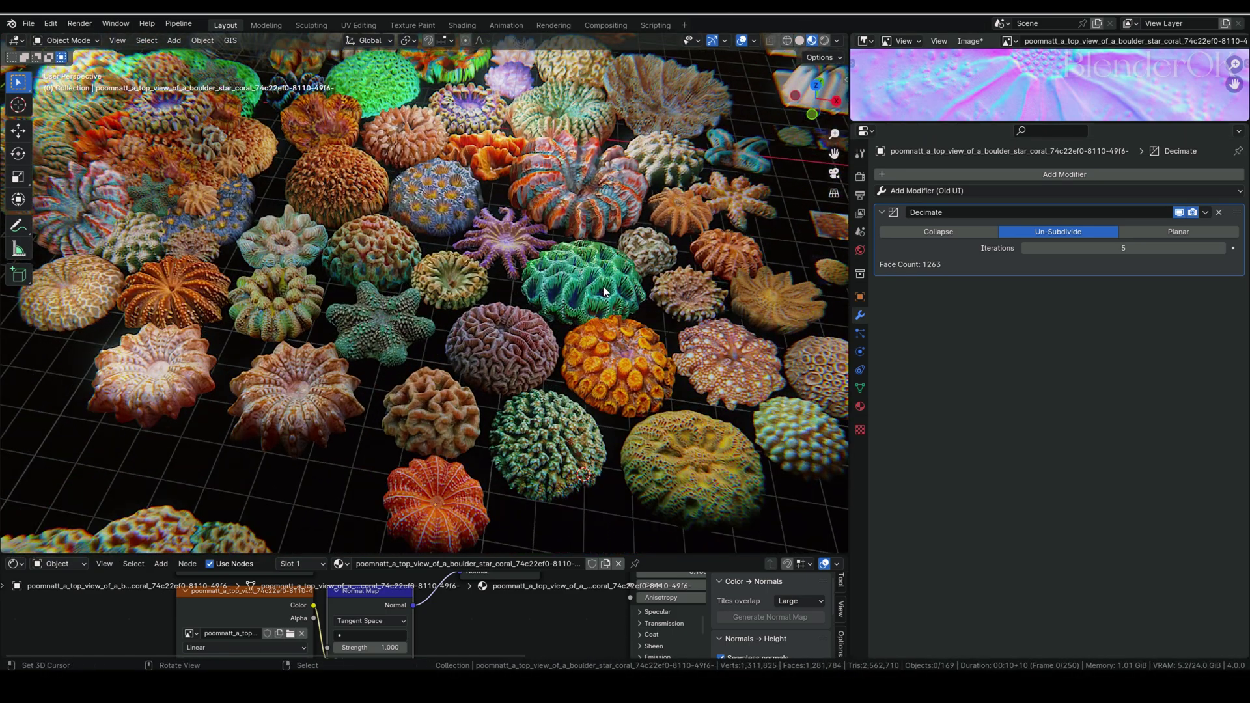